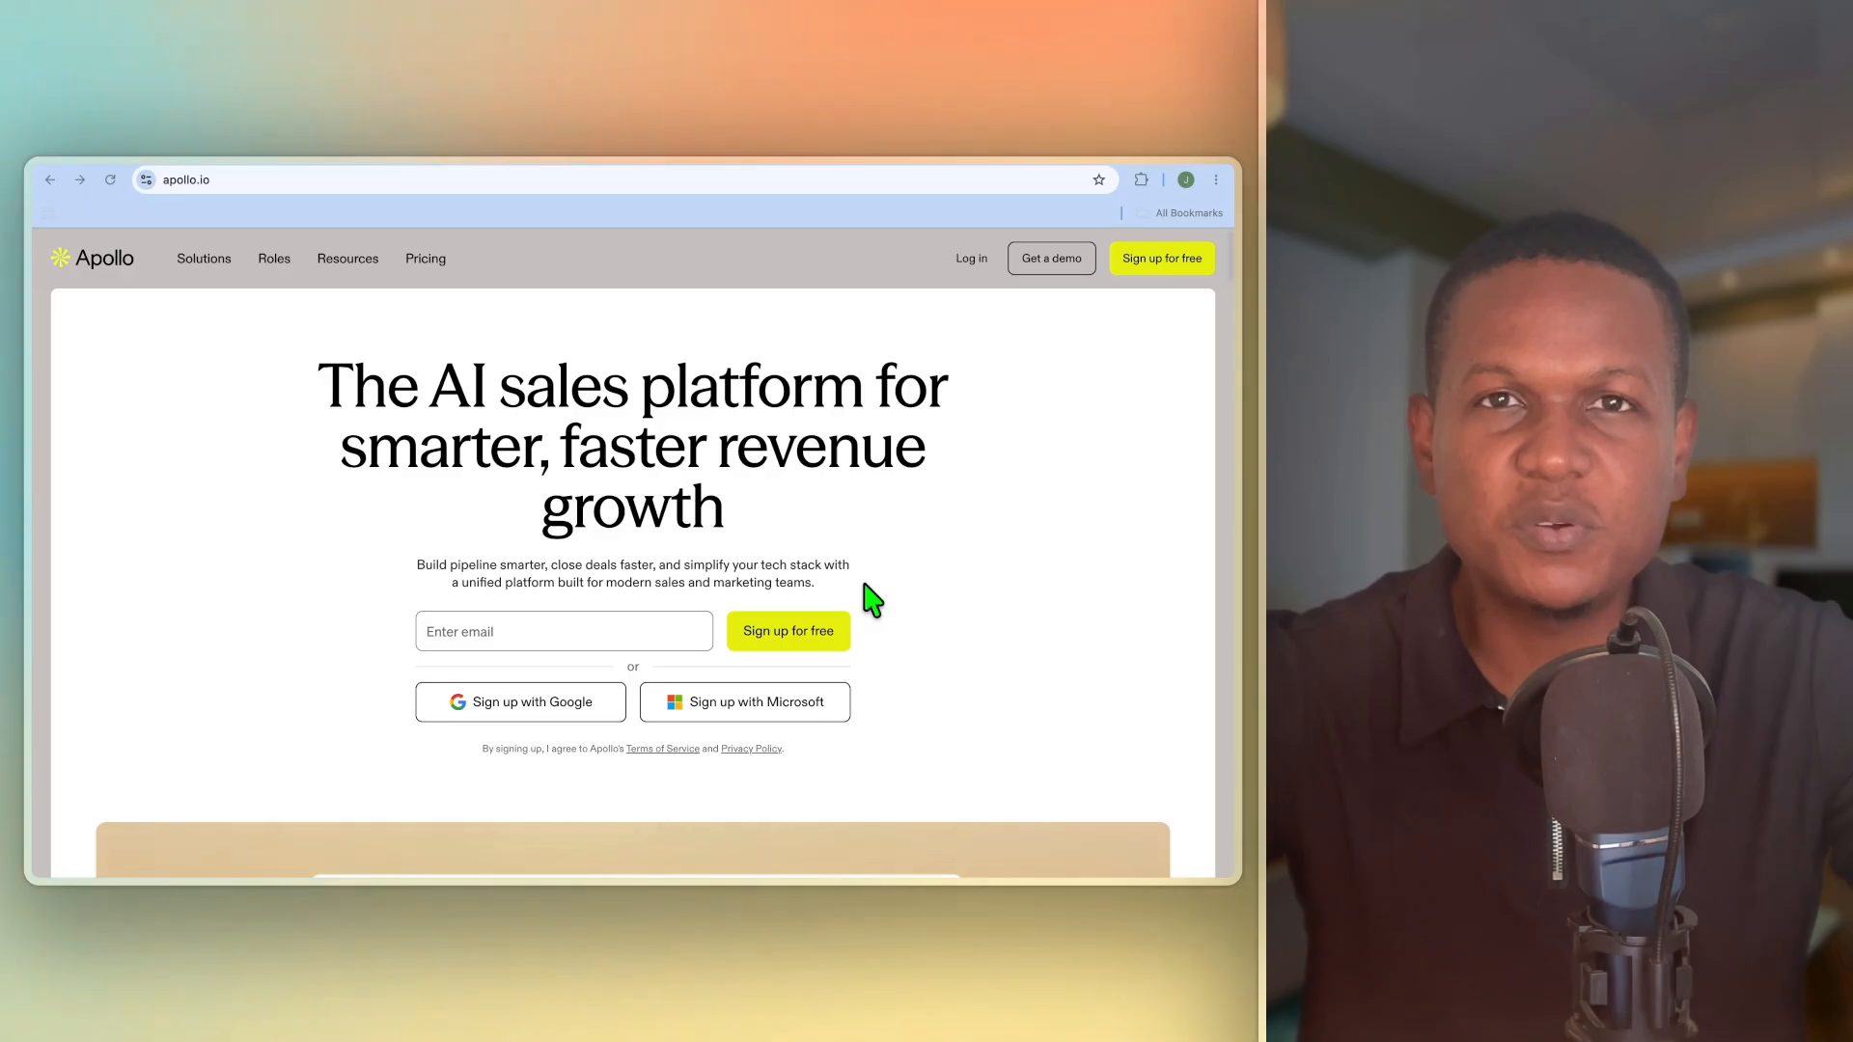
# Step: Scroll through the Apollo homepage to review what the platform offers
pyautogui.scroll(-2, 871, 600)
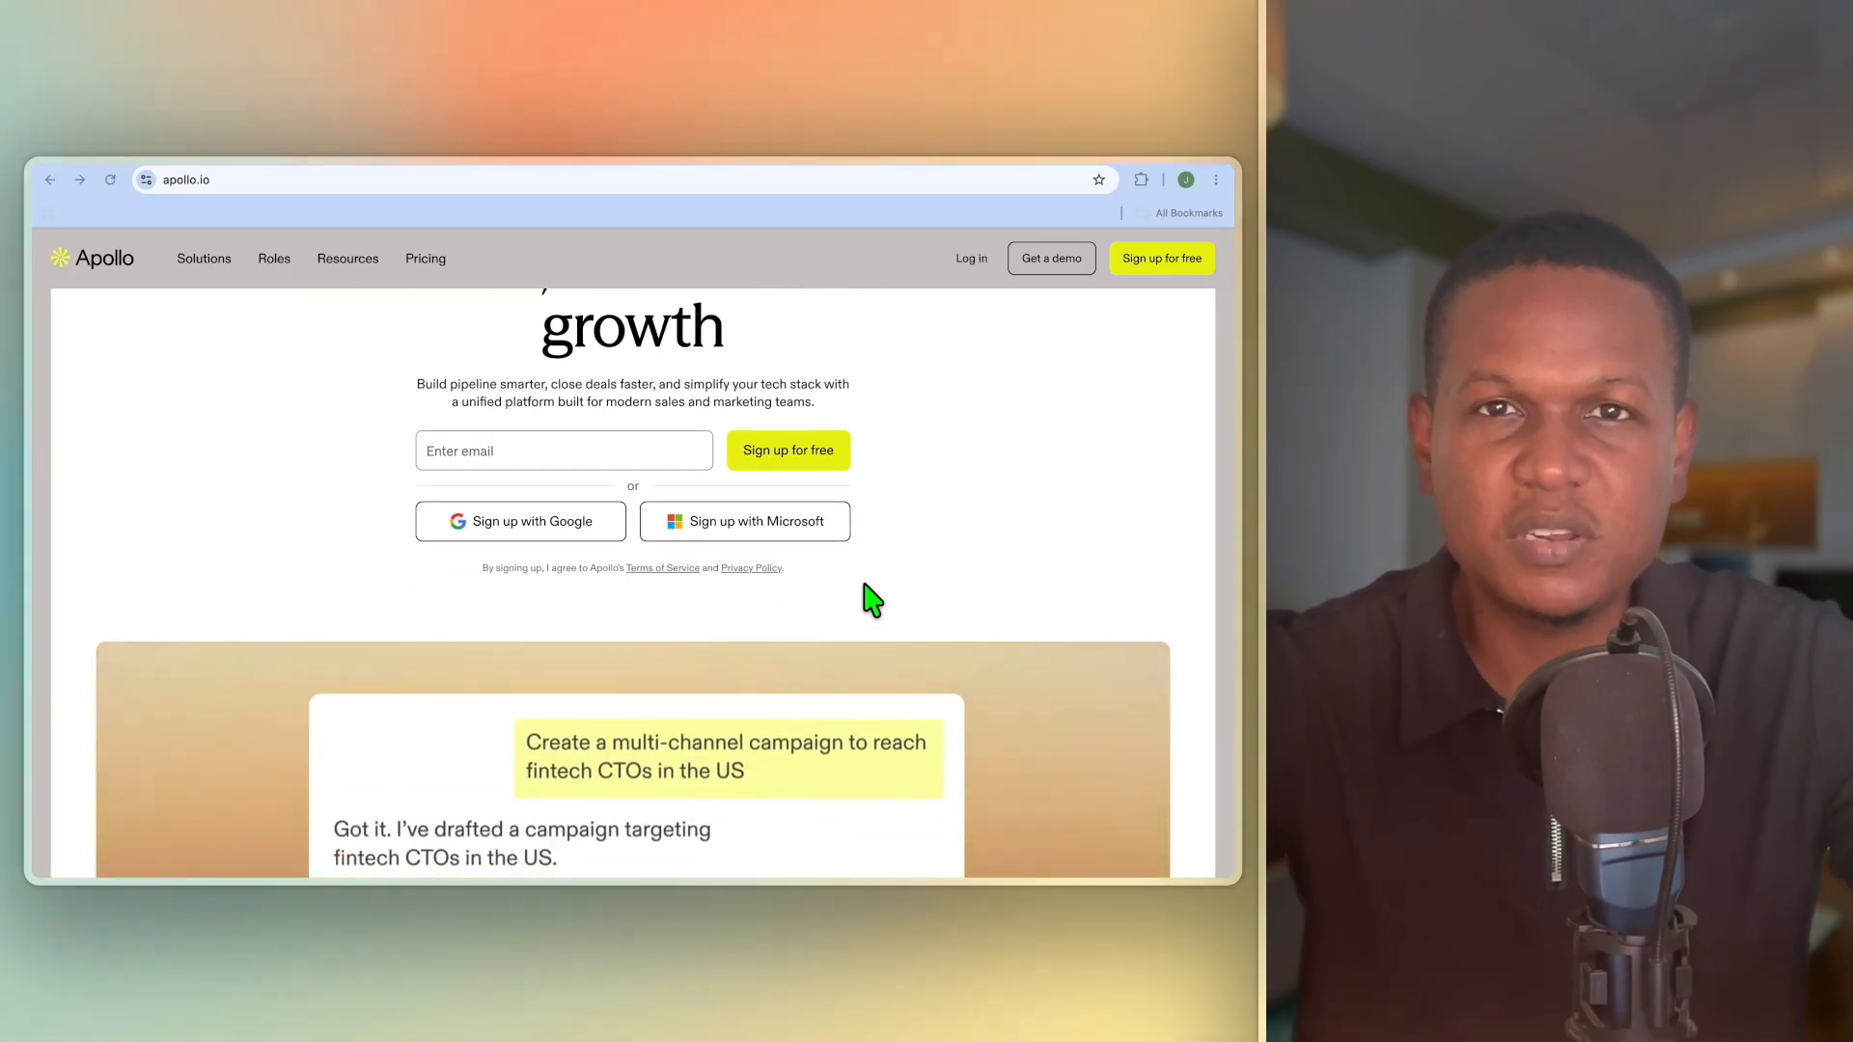
pyautogui.scroll(-1, 873, 600)
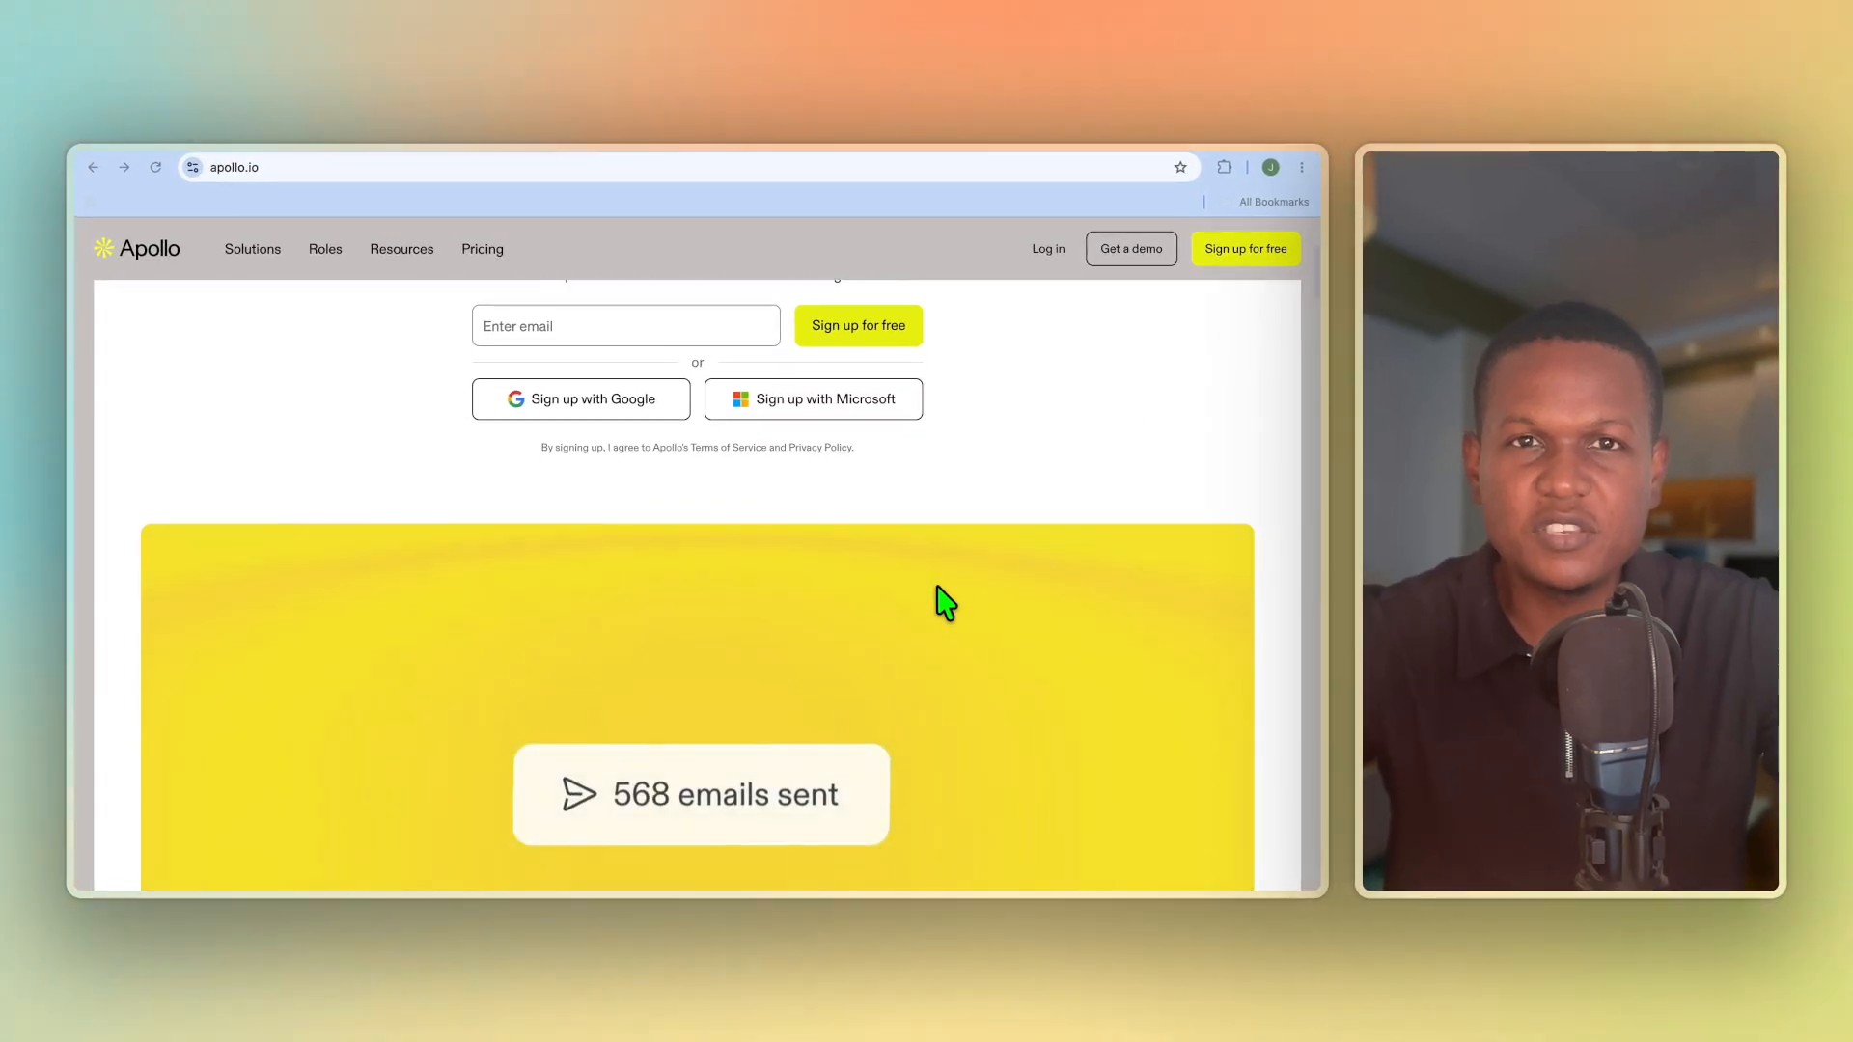
pyautogui.scroll(-1, 943, 603)
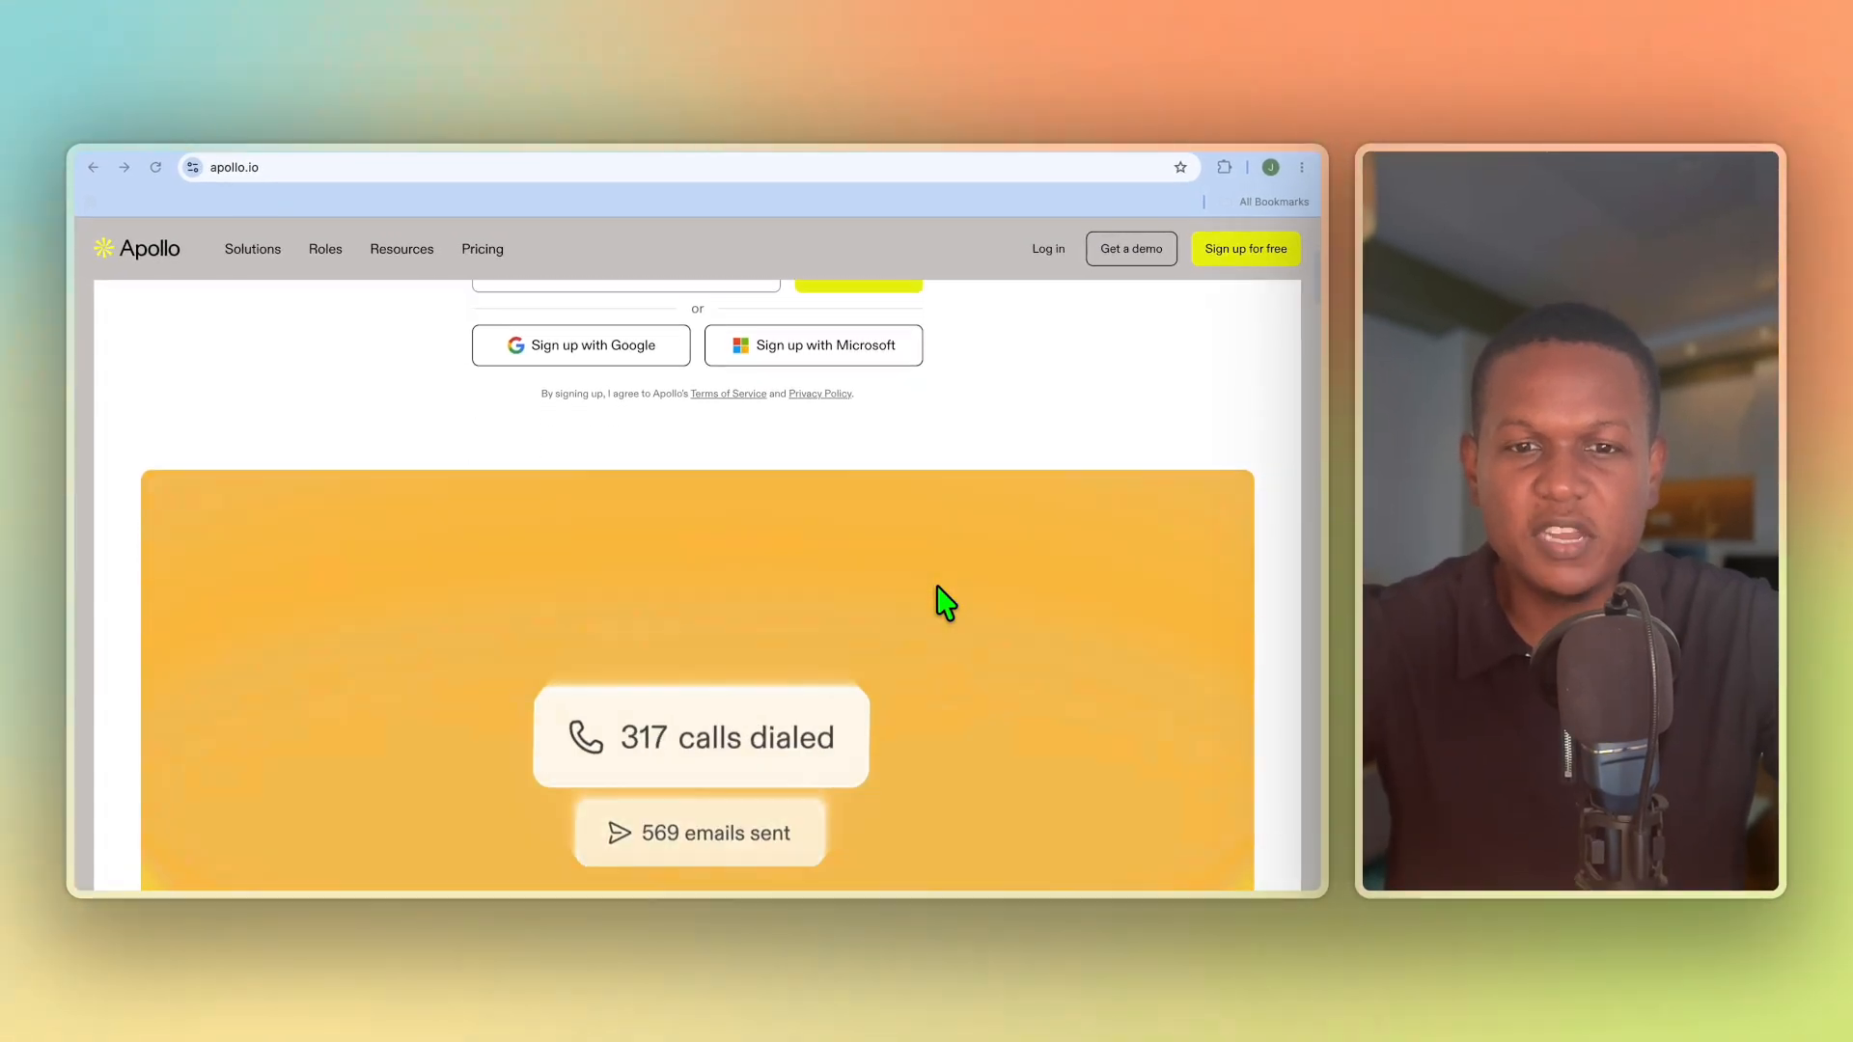
pyautogui.scroll(-2, 944, 603)
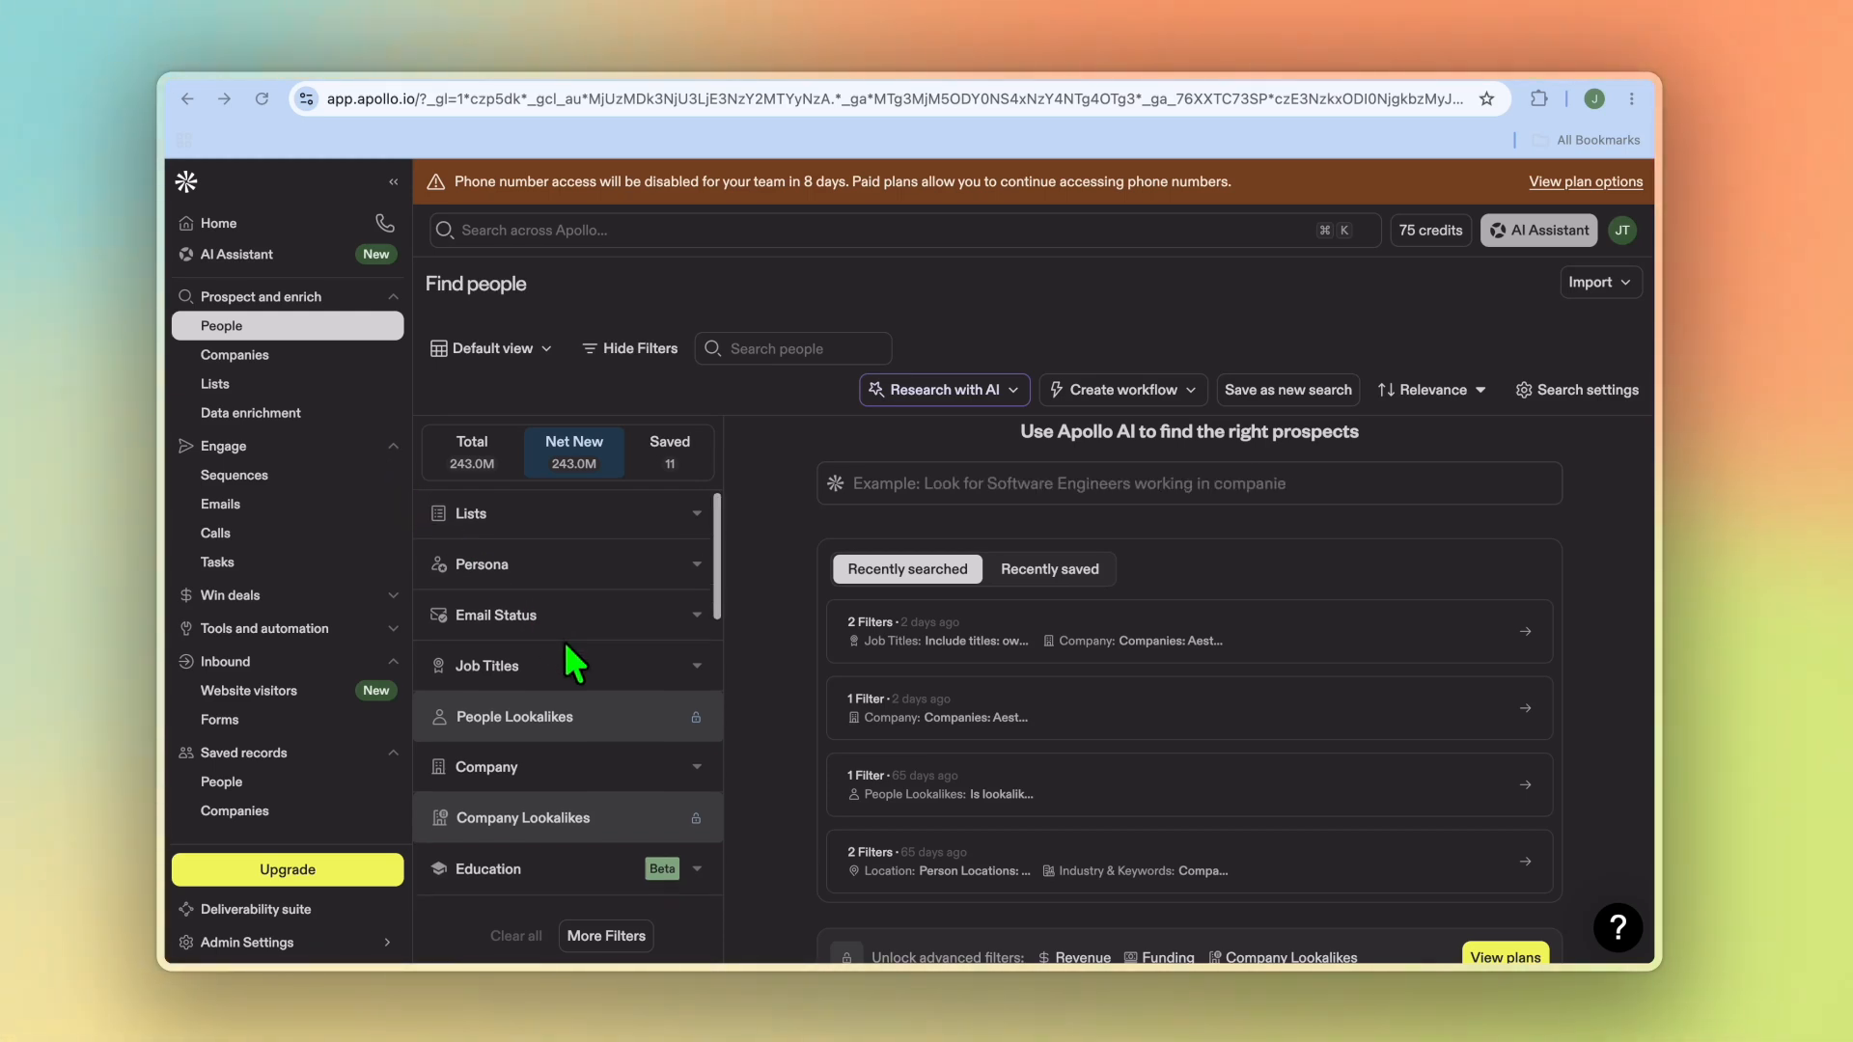
# Step: Open the Home dashboard and return to the People search page
pyautogui.scroll(-1, 574, 664)
pyautogui.scroll(-5, 574, 664)
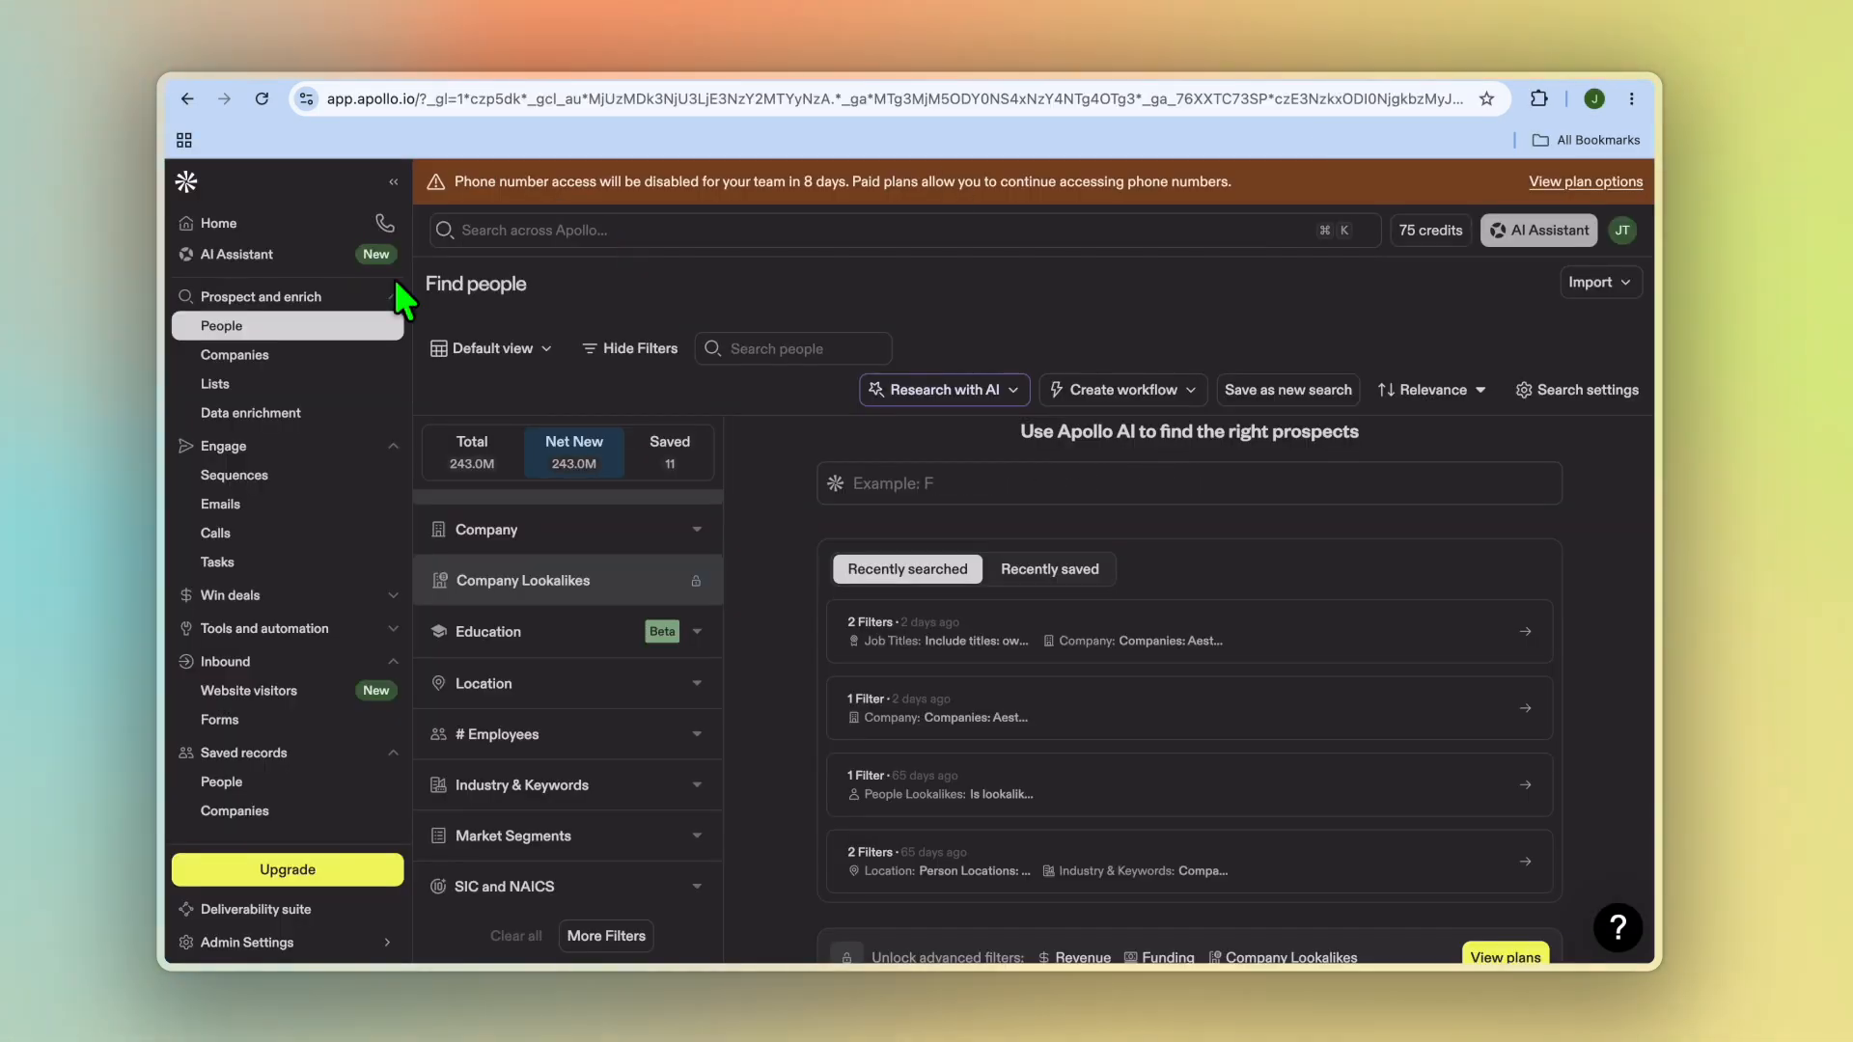
pyautogui.click(262, 230)
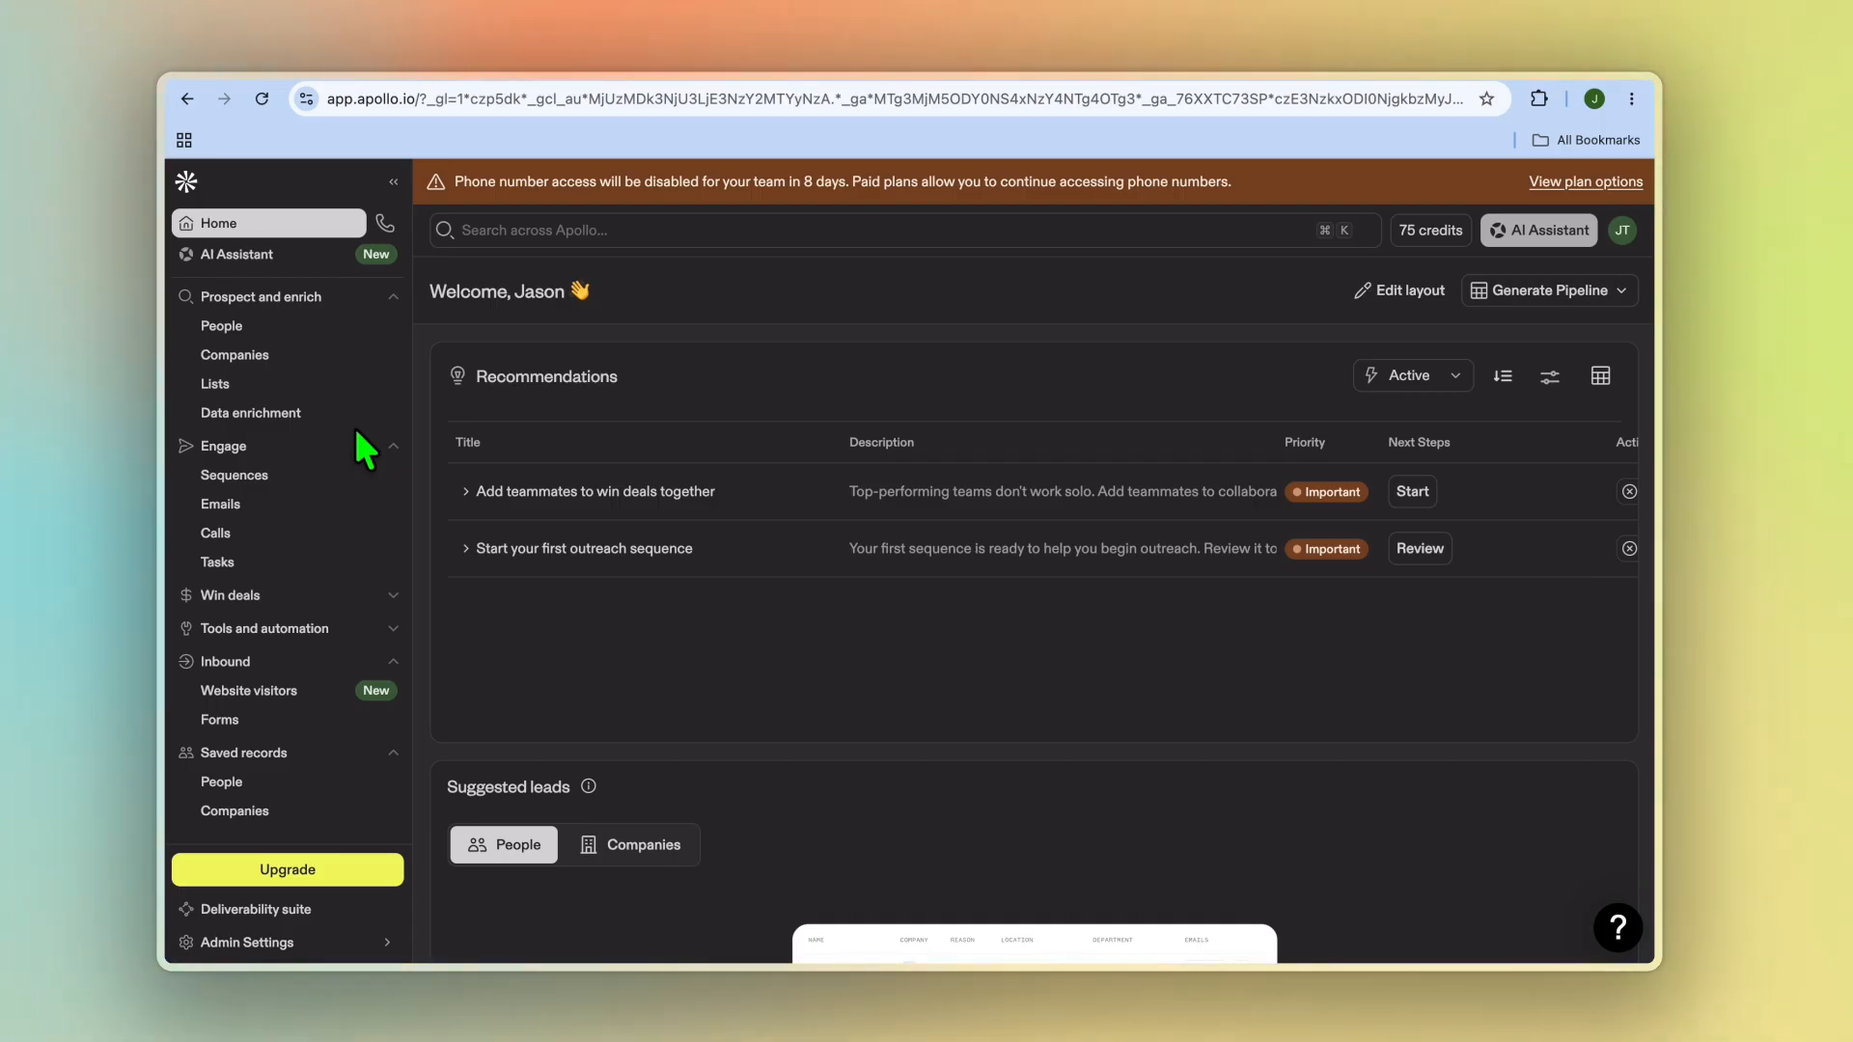
pyautogui.click(277, 333)
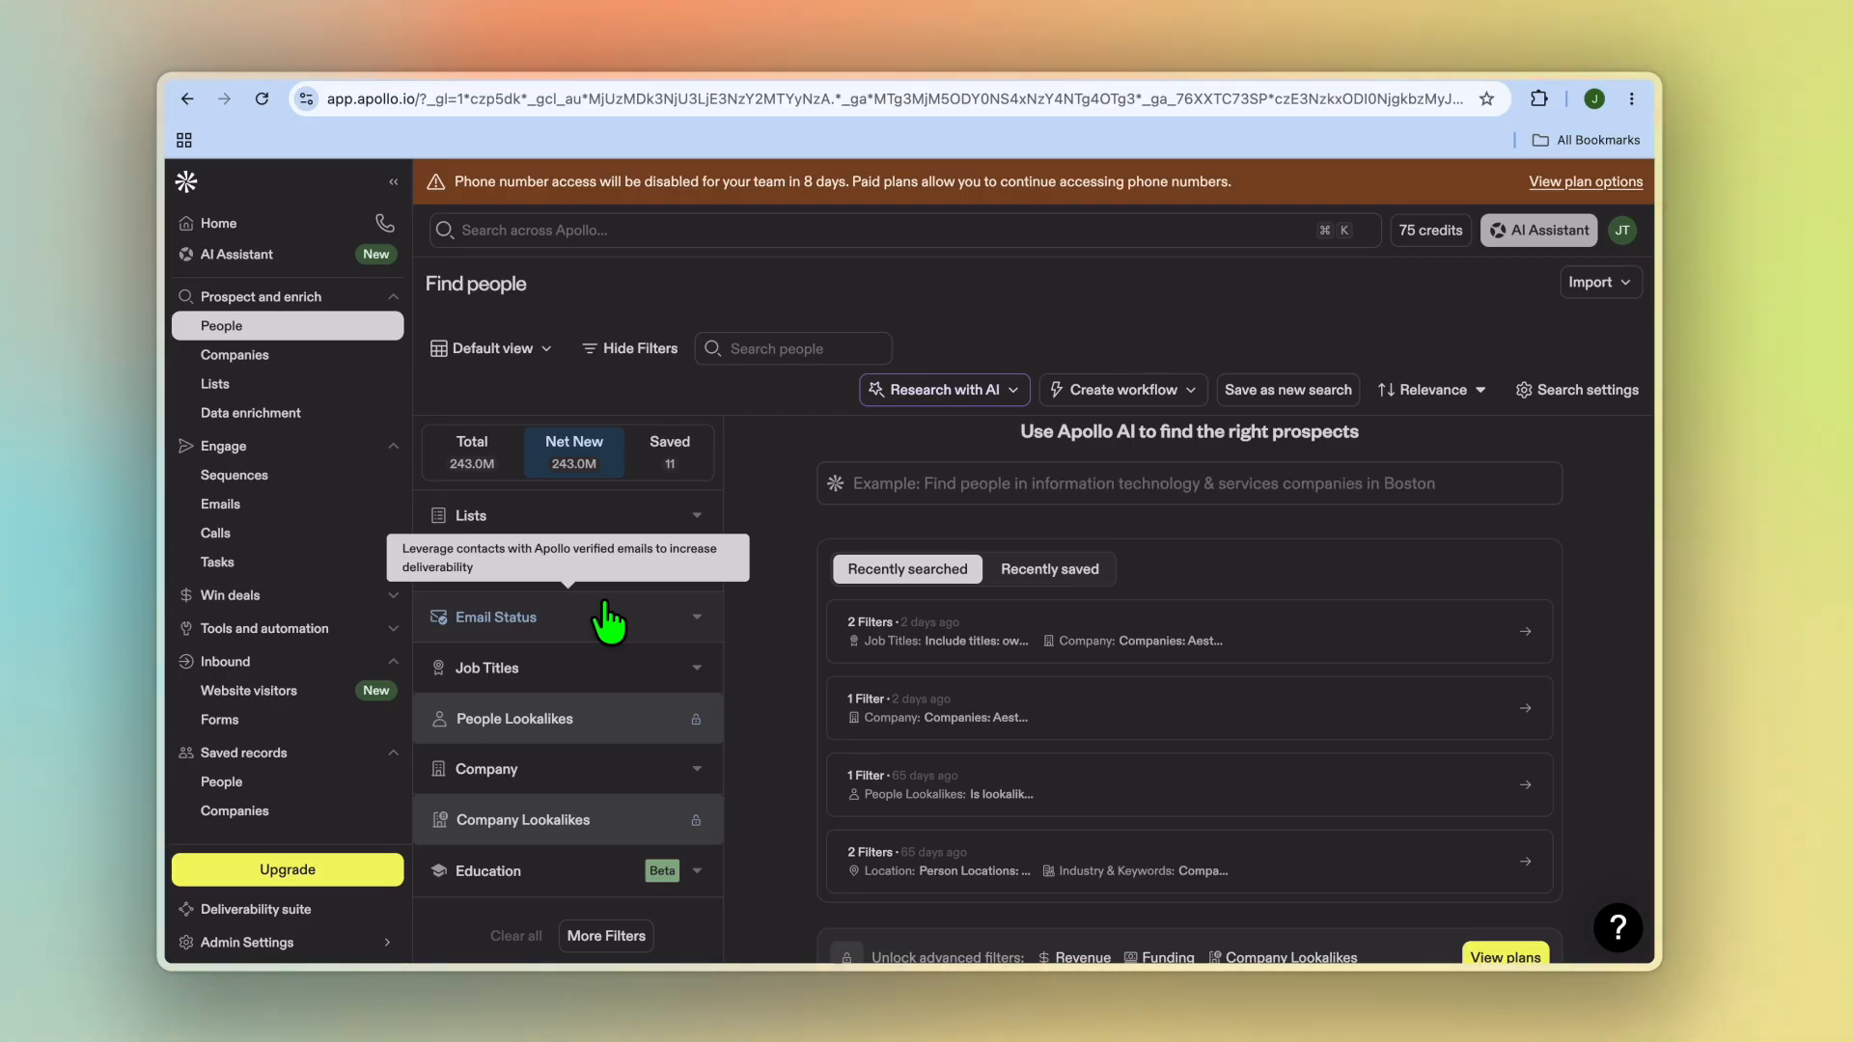
# Step: Filter people by the job titles real estate agent, real estate broker and broker owner
pyautogui.click(595, 671)
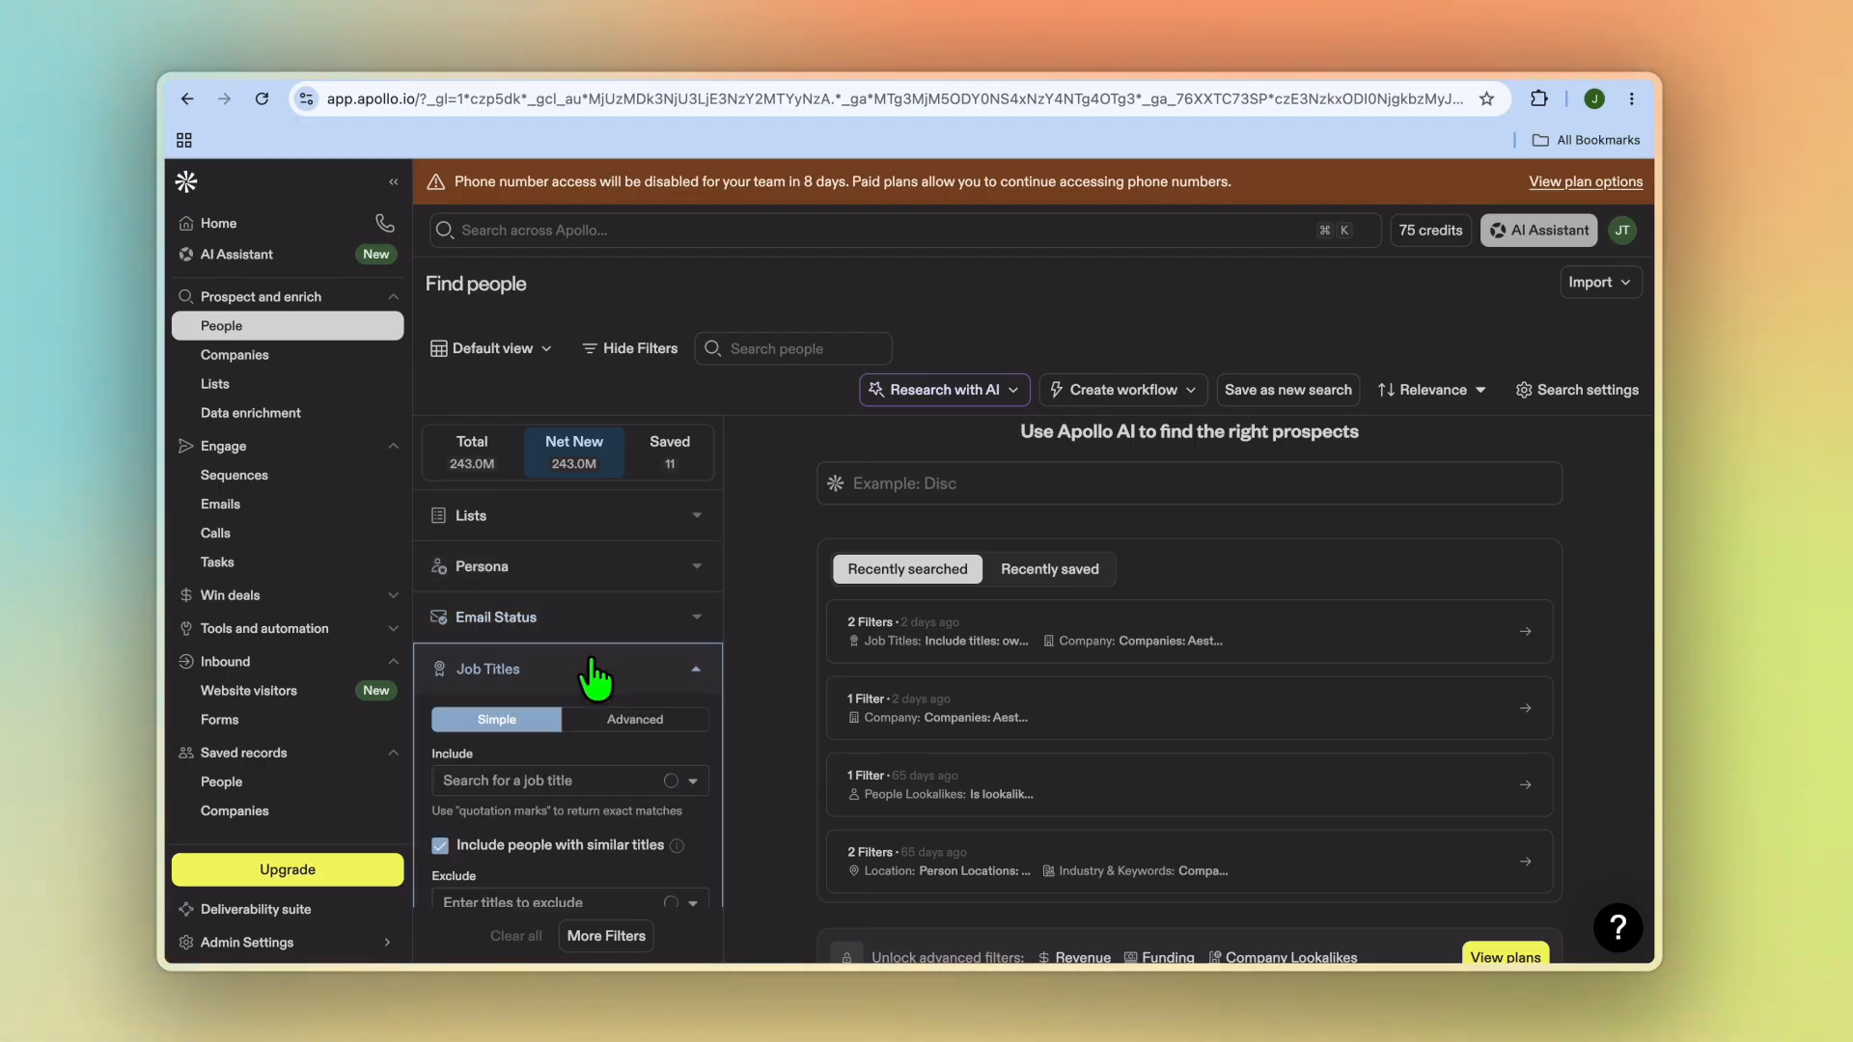
pyautogui.click(517, 777)
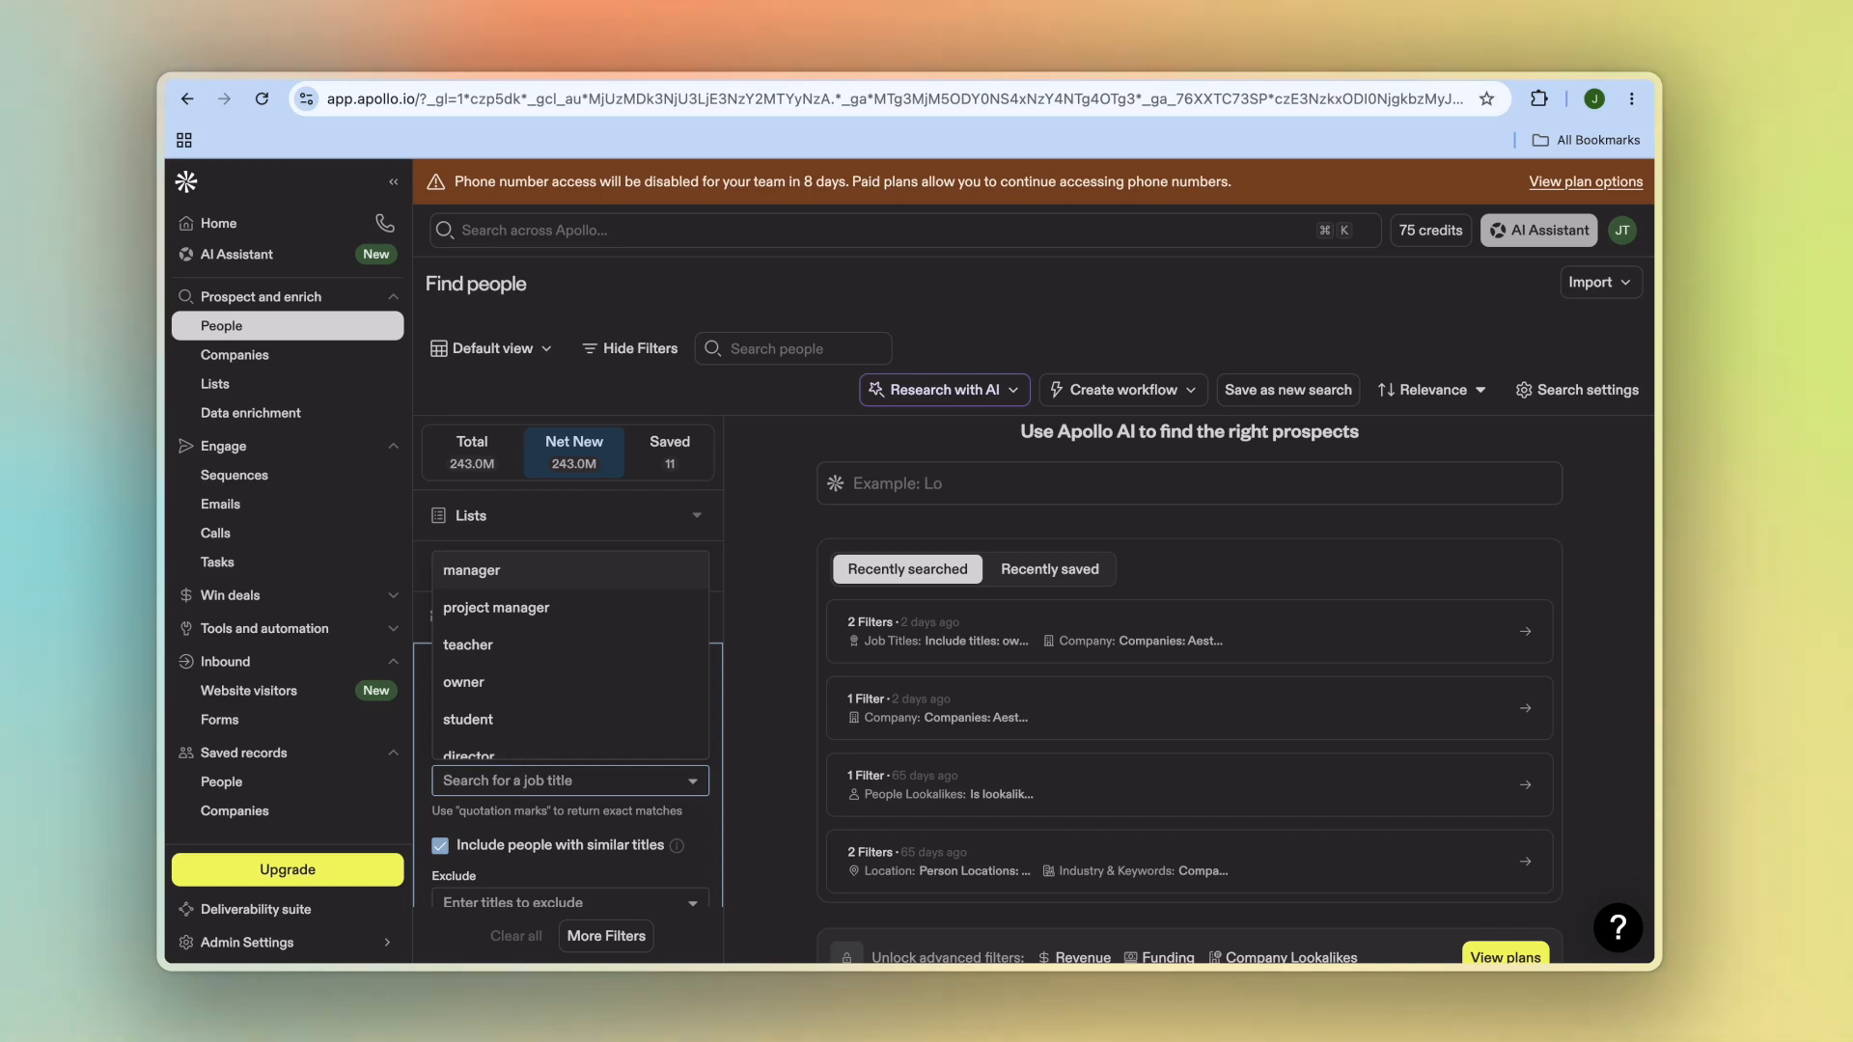
pyautogui.write('real es')
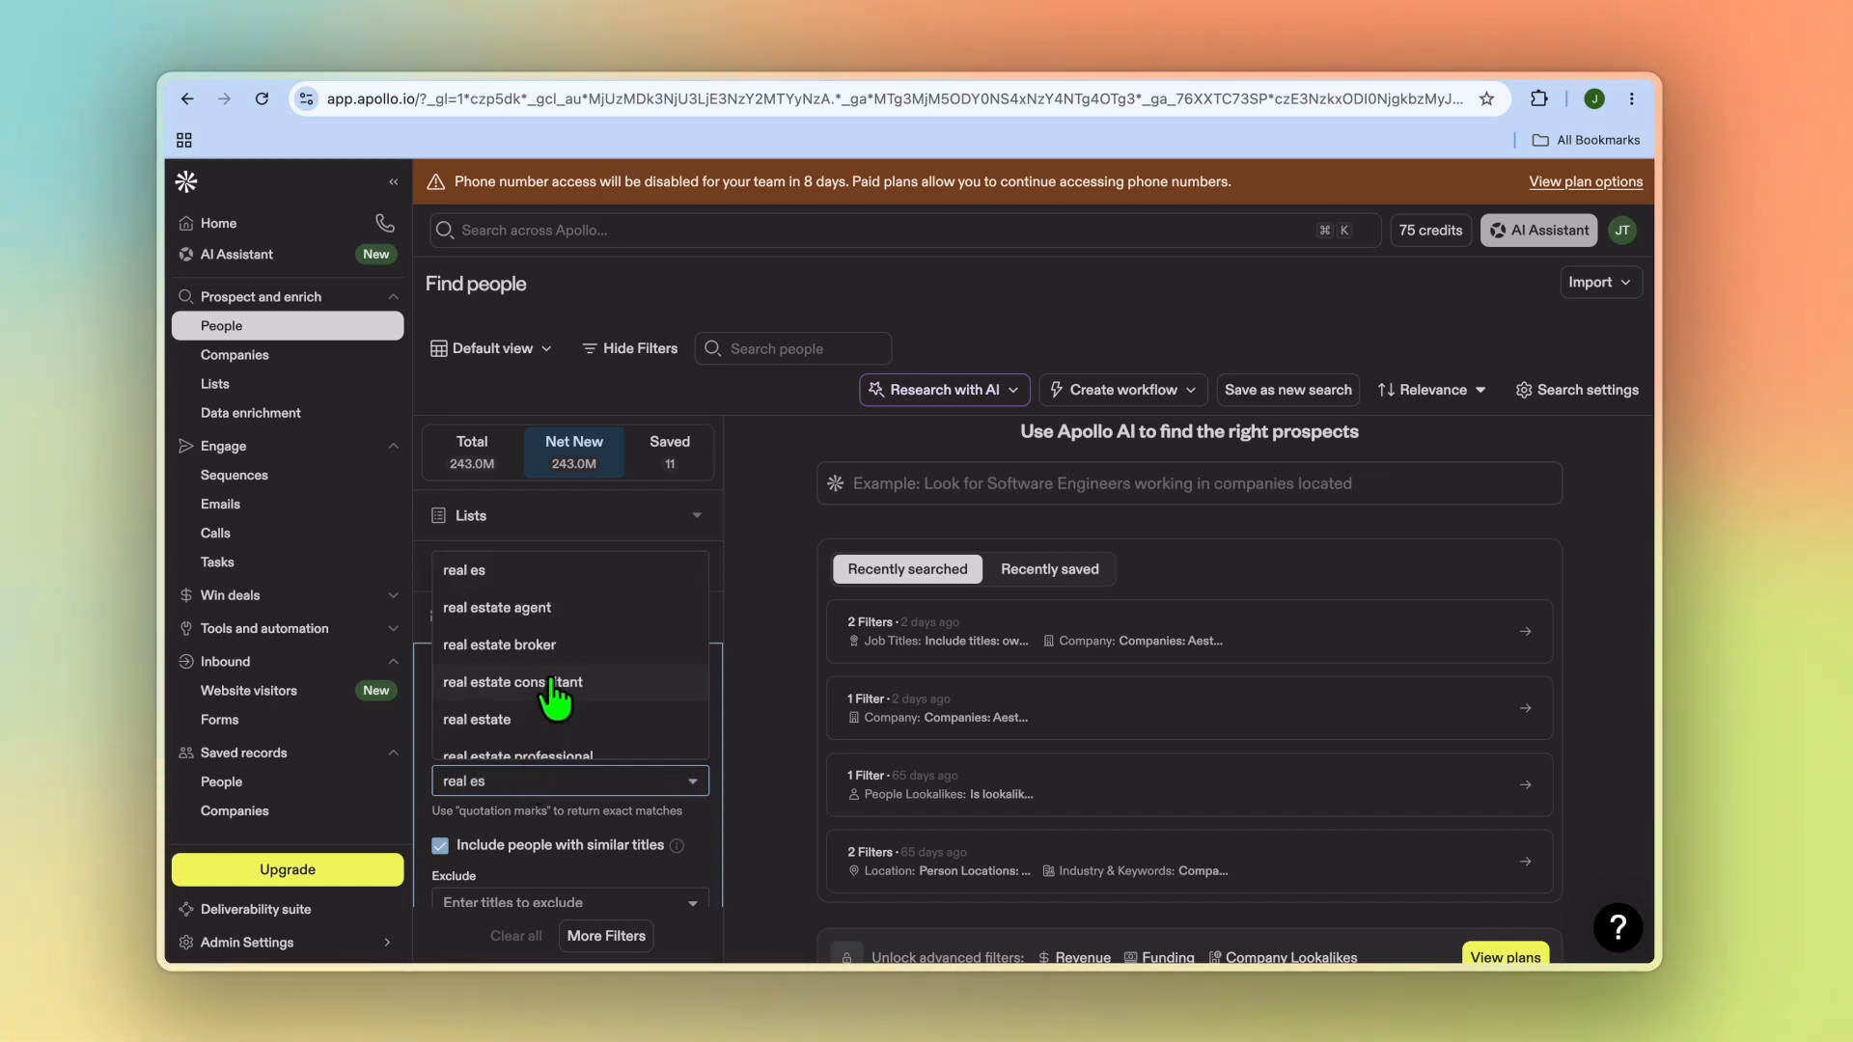
pyautogui.click(560, 608)
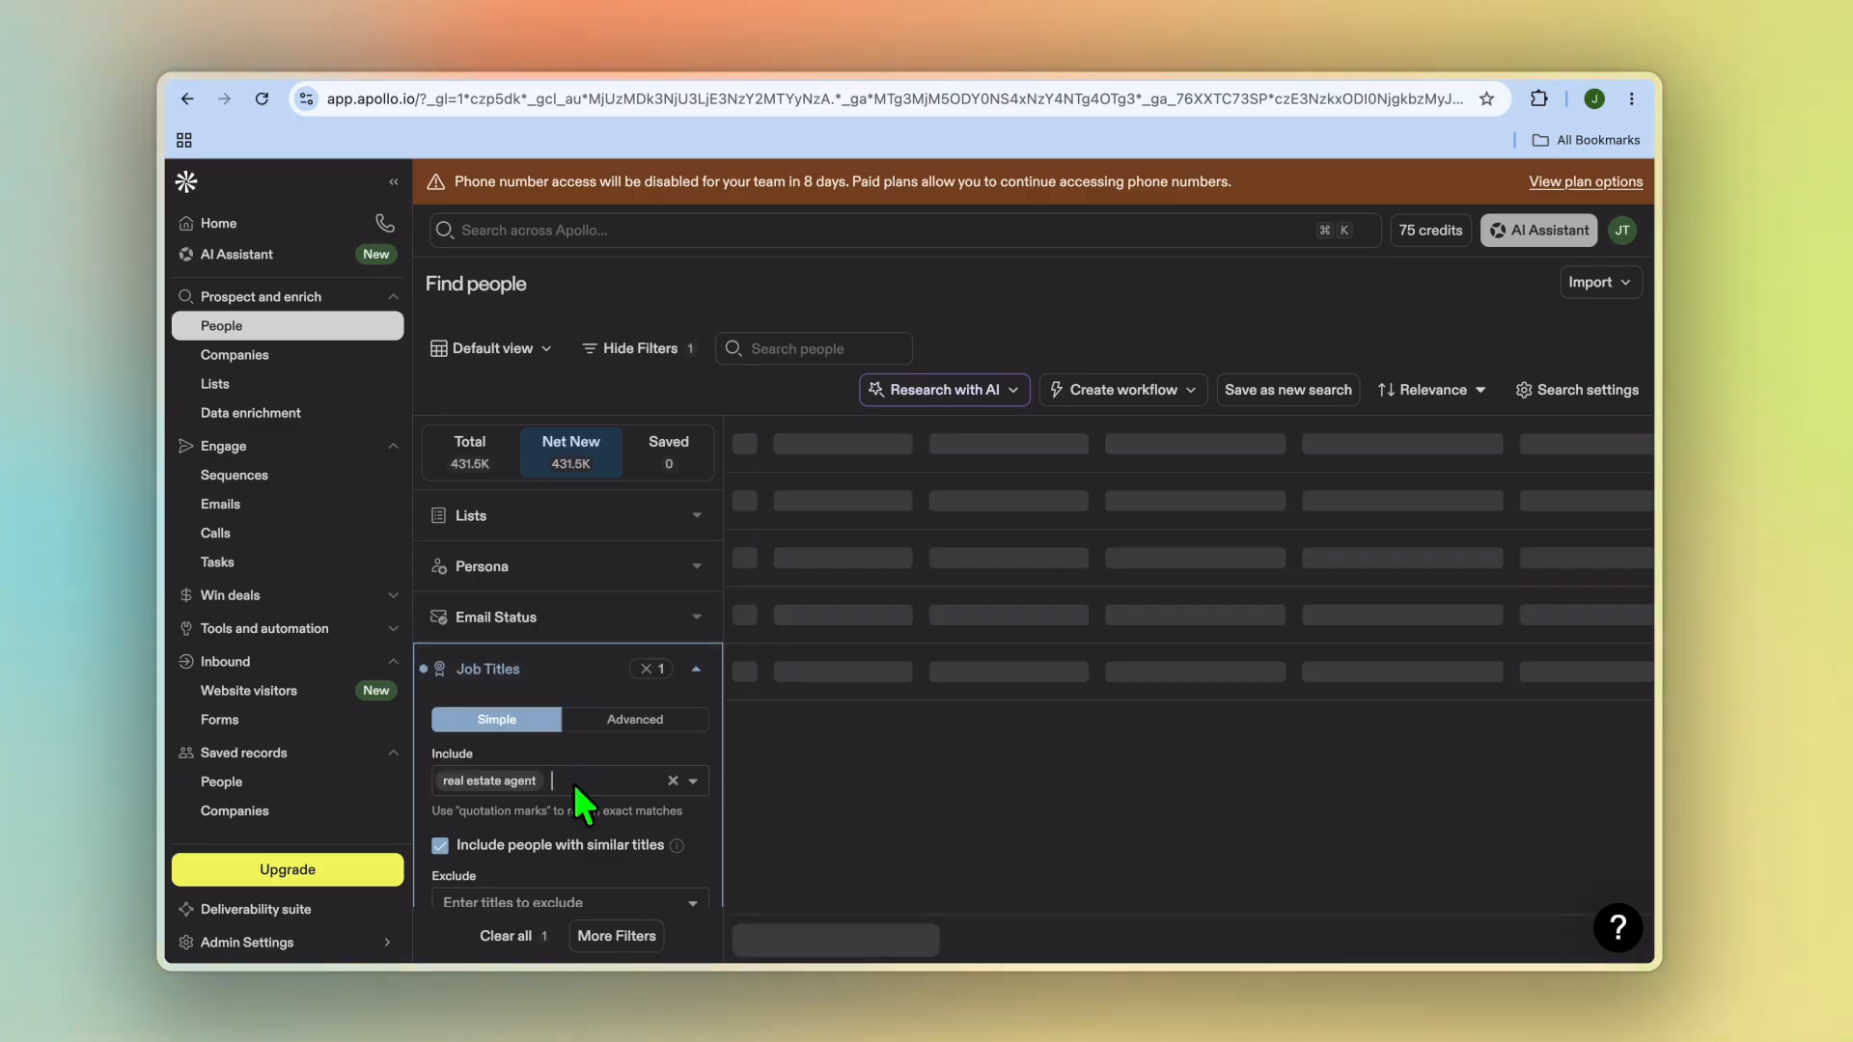
pyautogui.write('real')
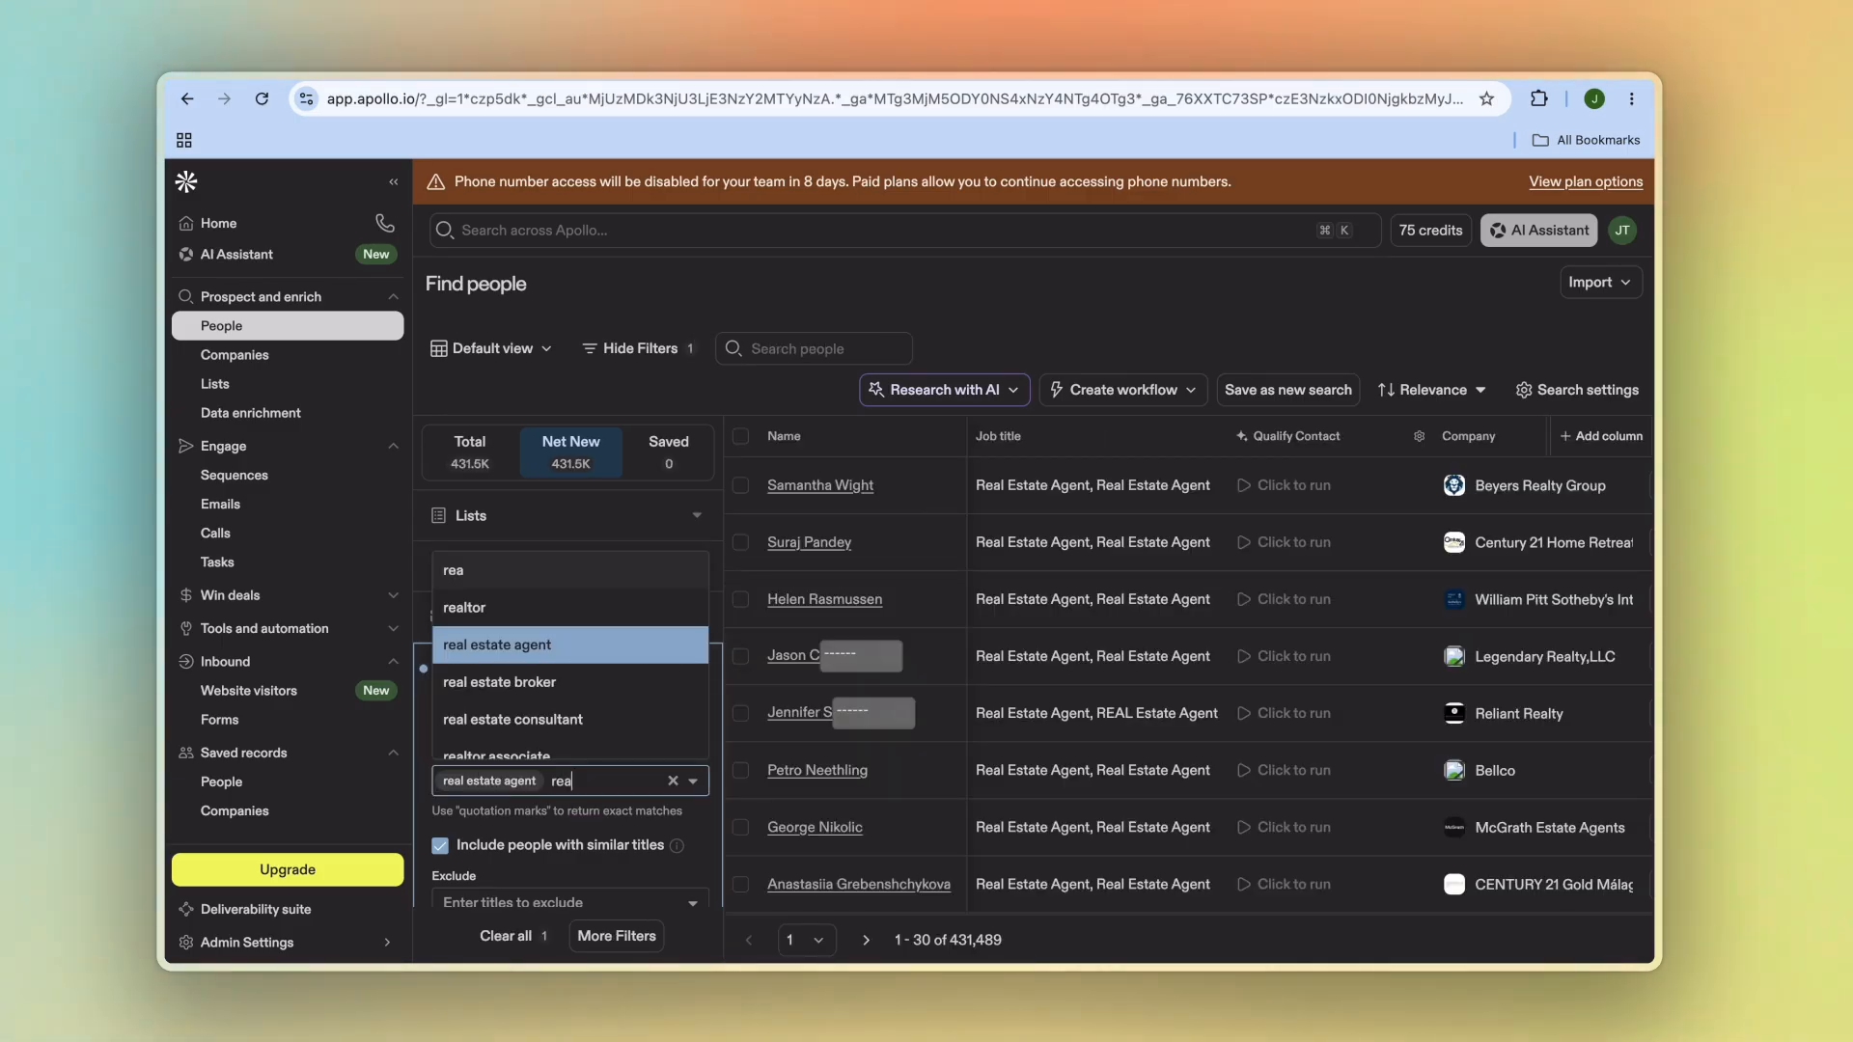
pyautogui.click(582, 686)
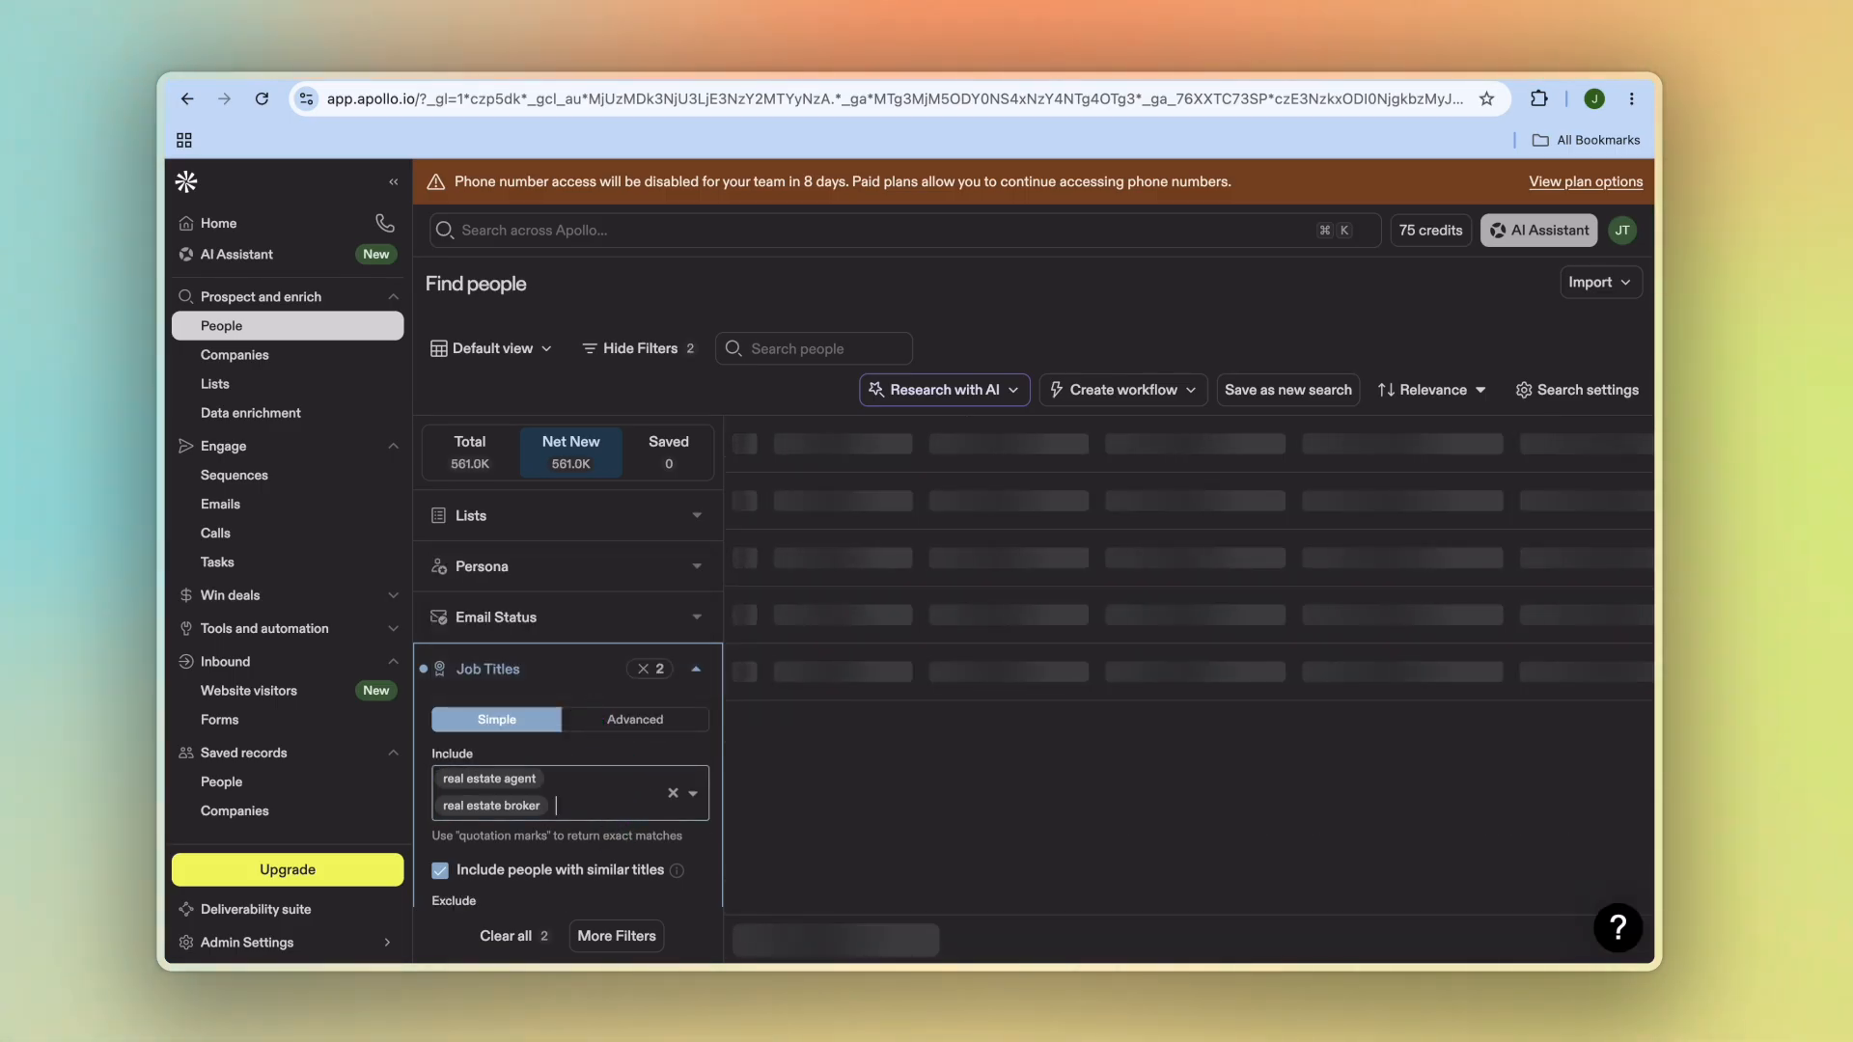
pyautogui.write('broker')
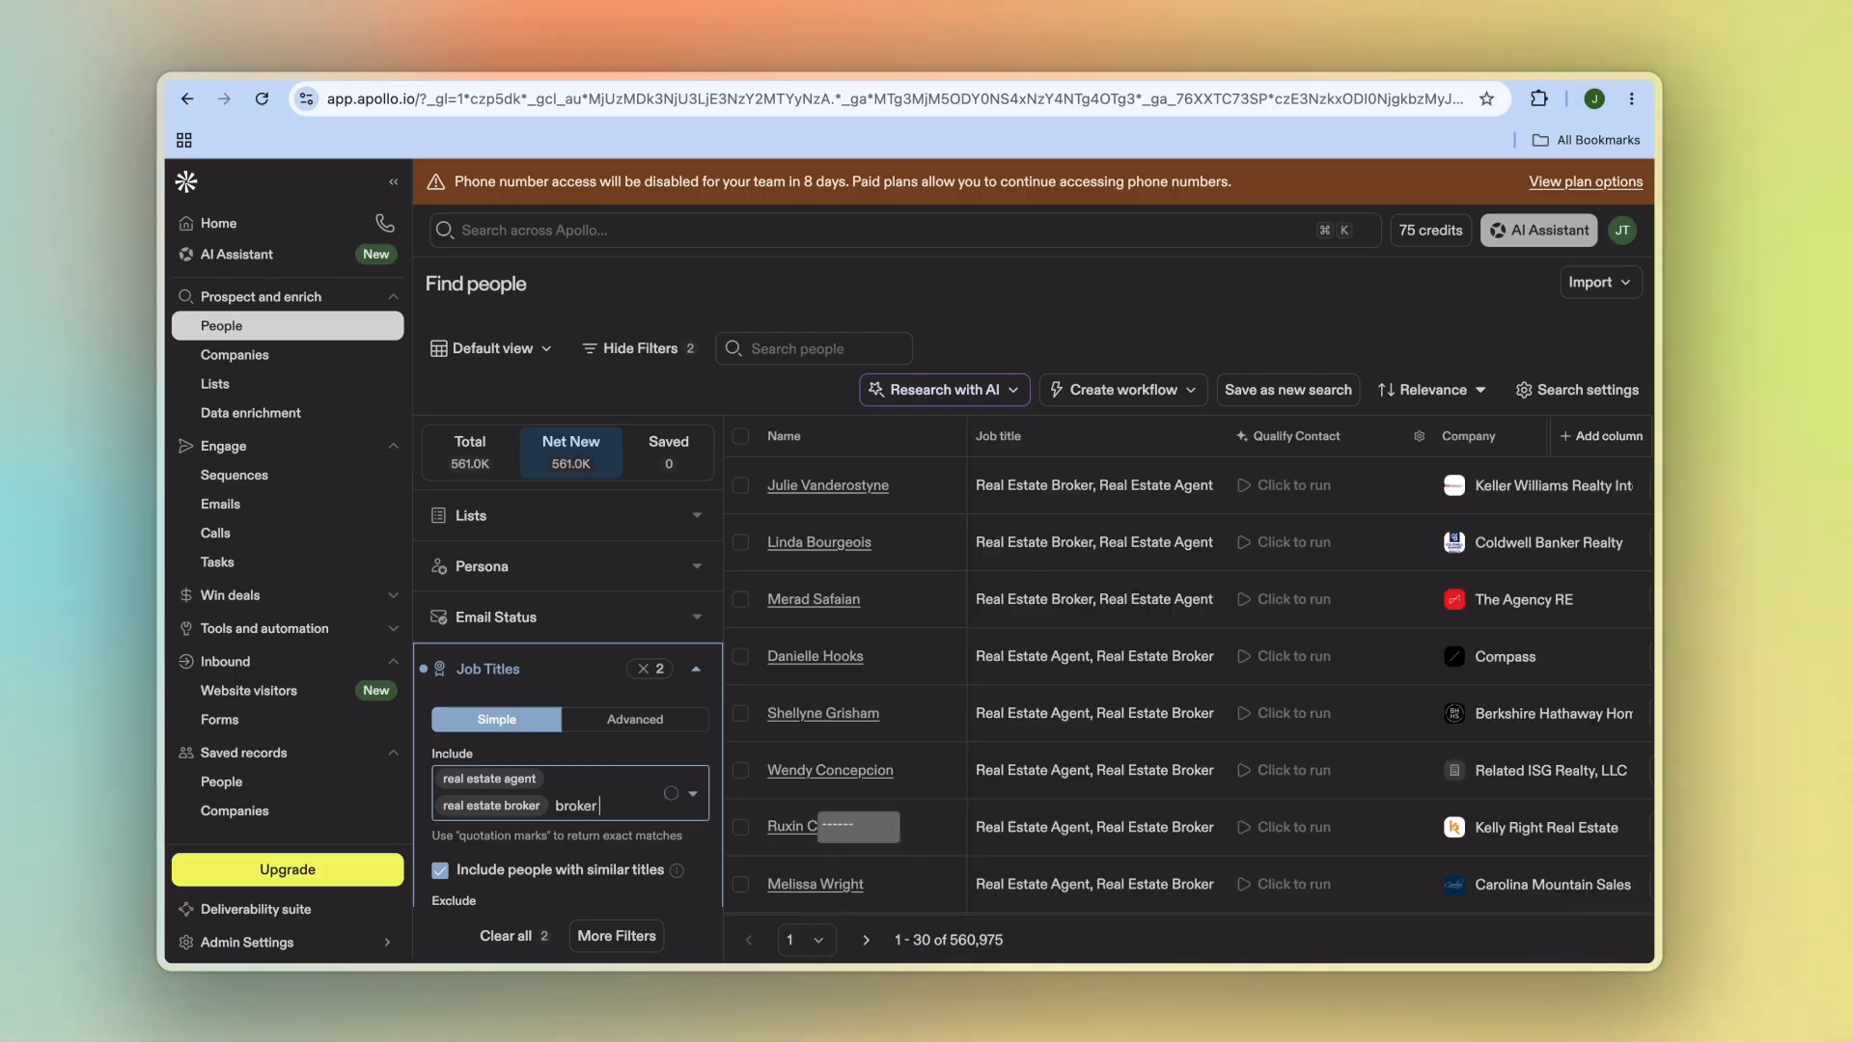
pyautogui.write(' o')
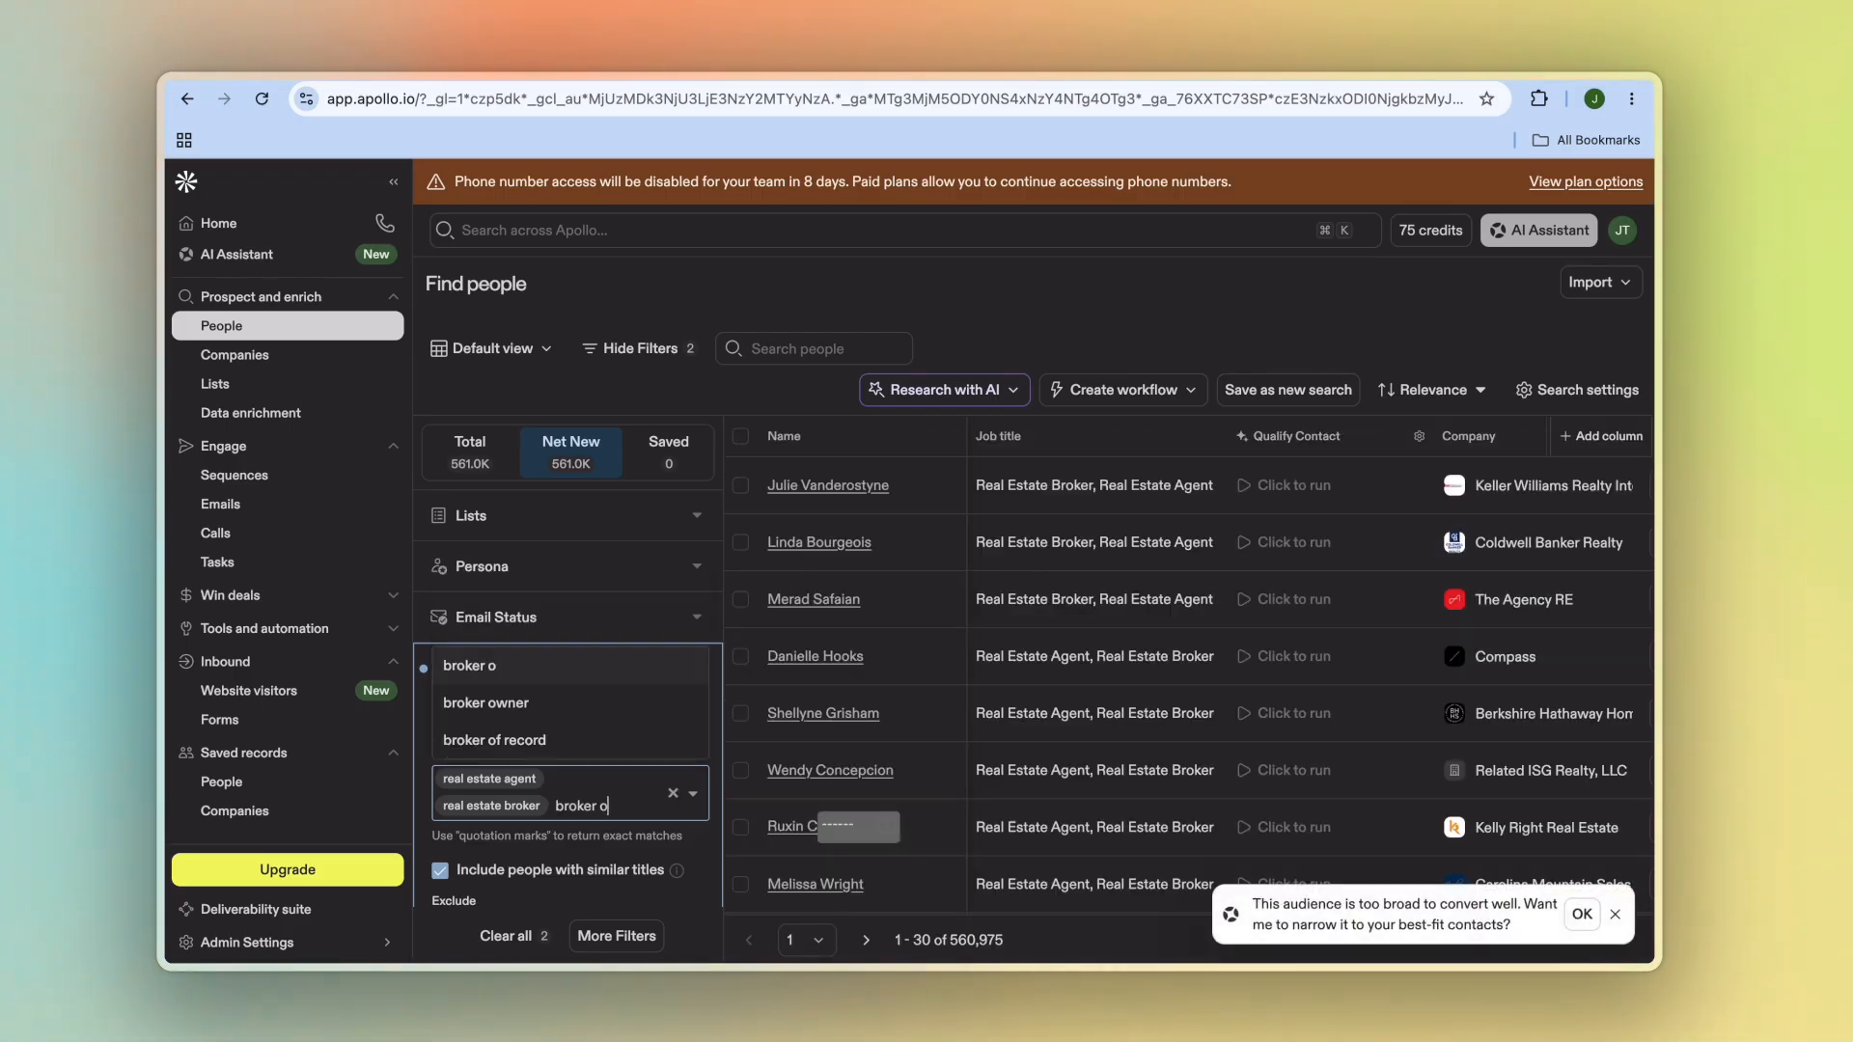
pyautogui.click(560, 704)
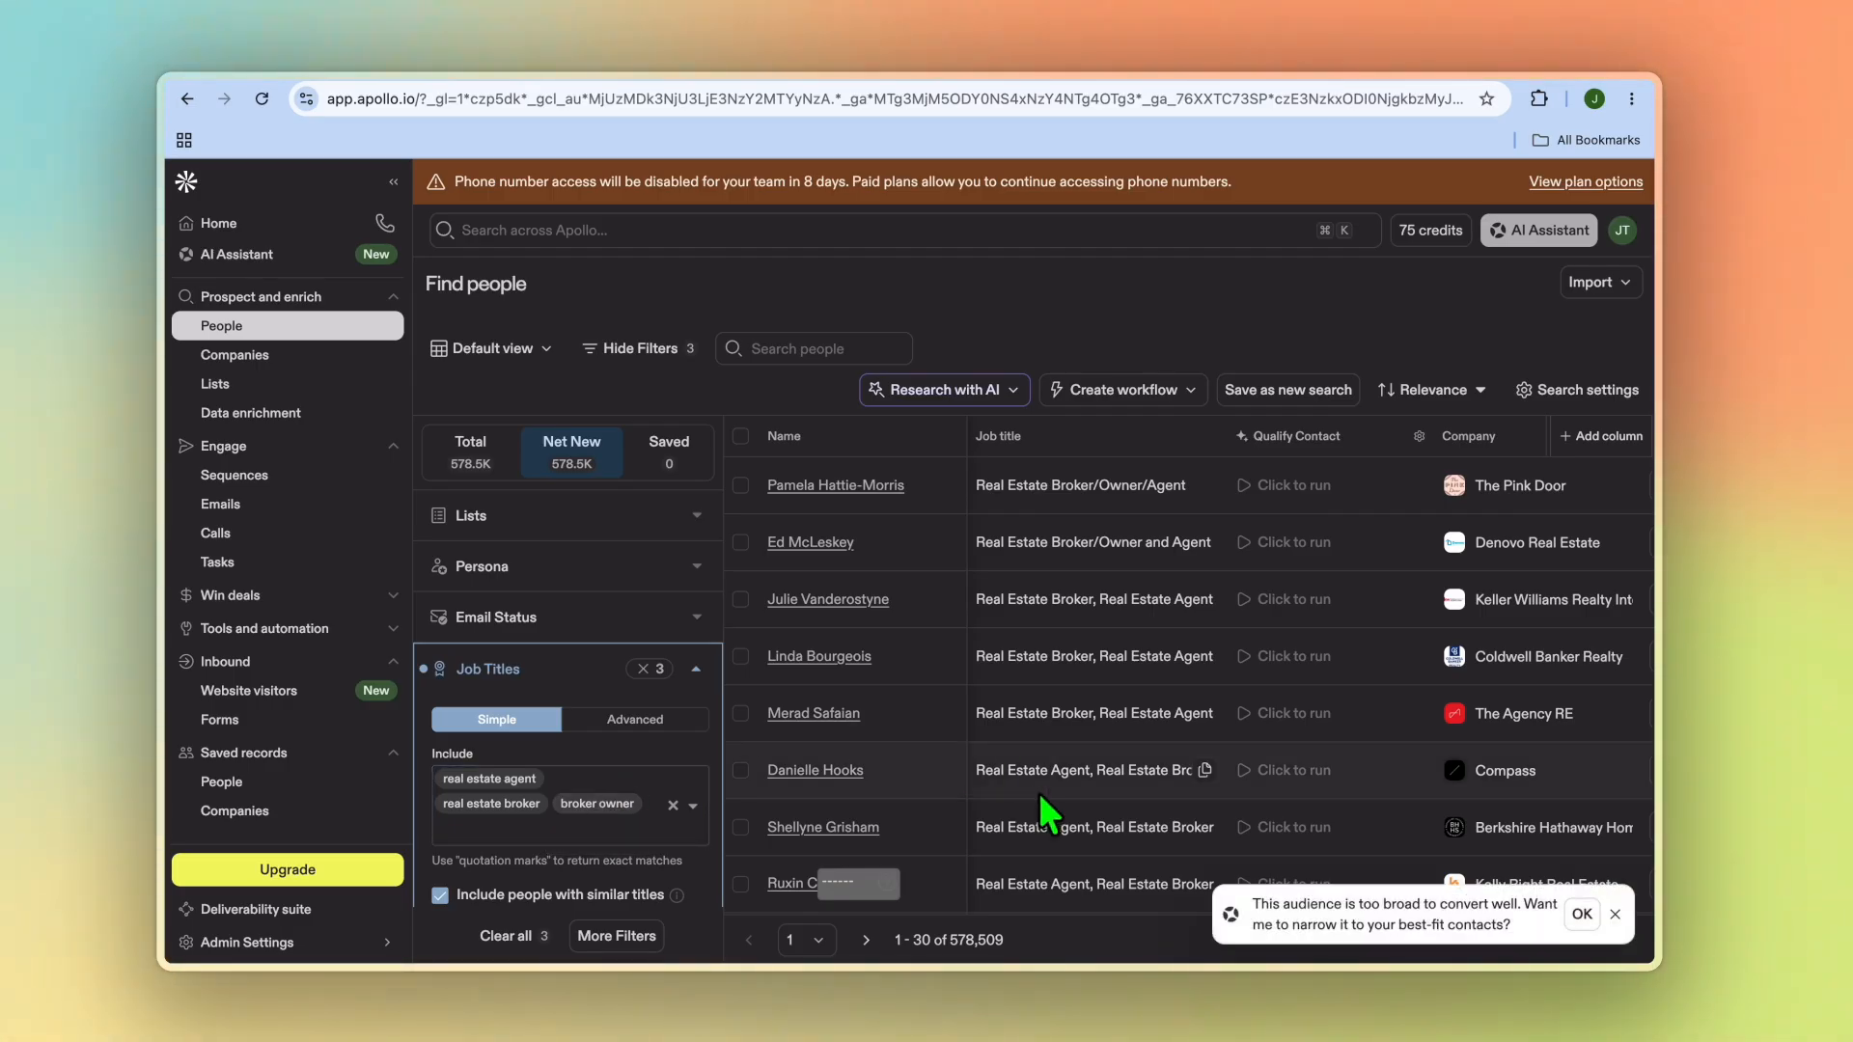
# Step: Scroll through the filtered people results to review their job titles and companies
pyautogui.scroll(-1, 1047, 815)
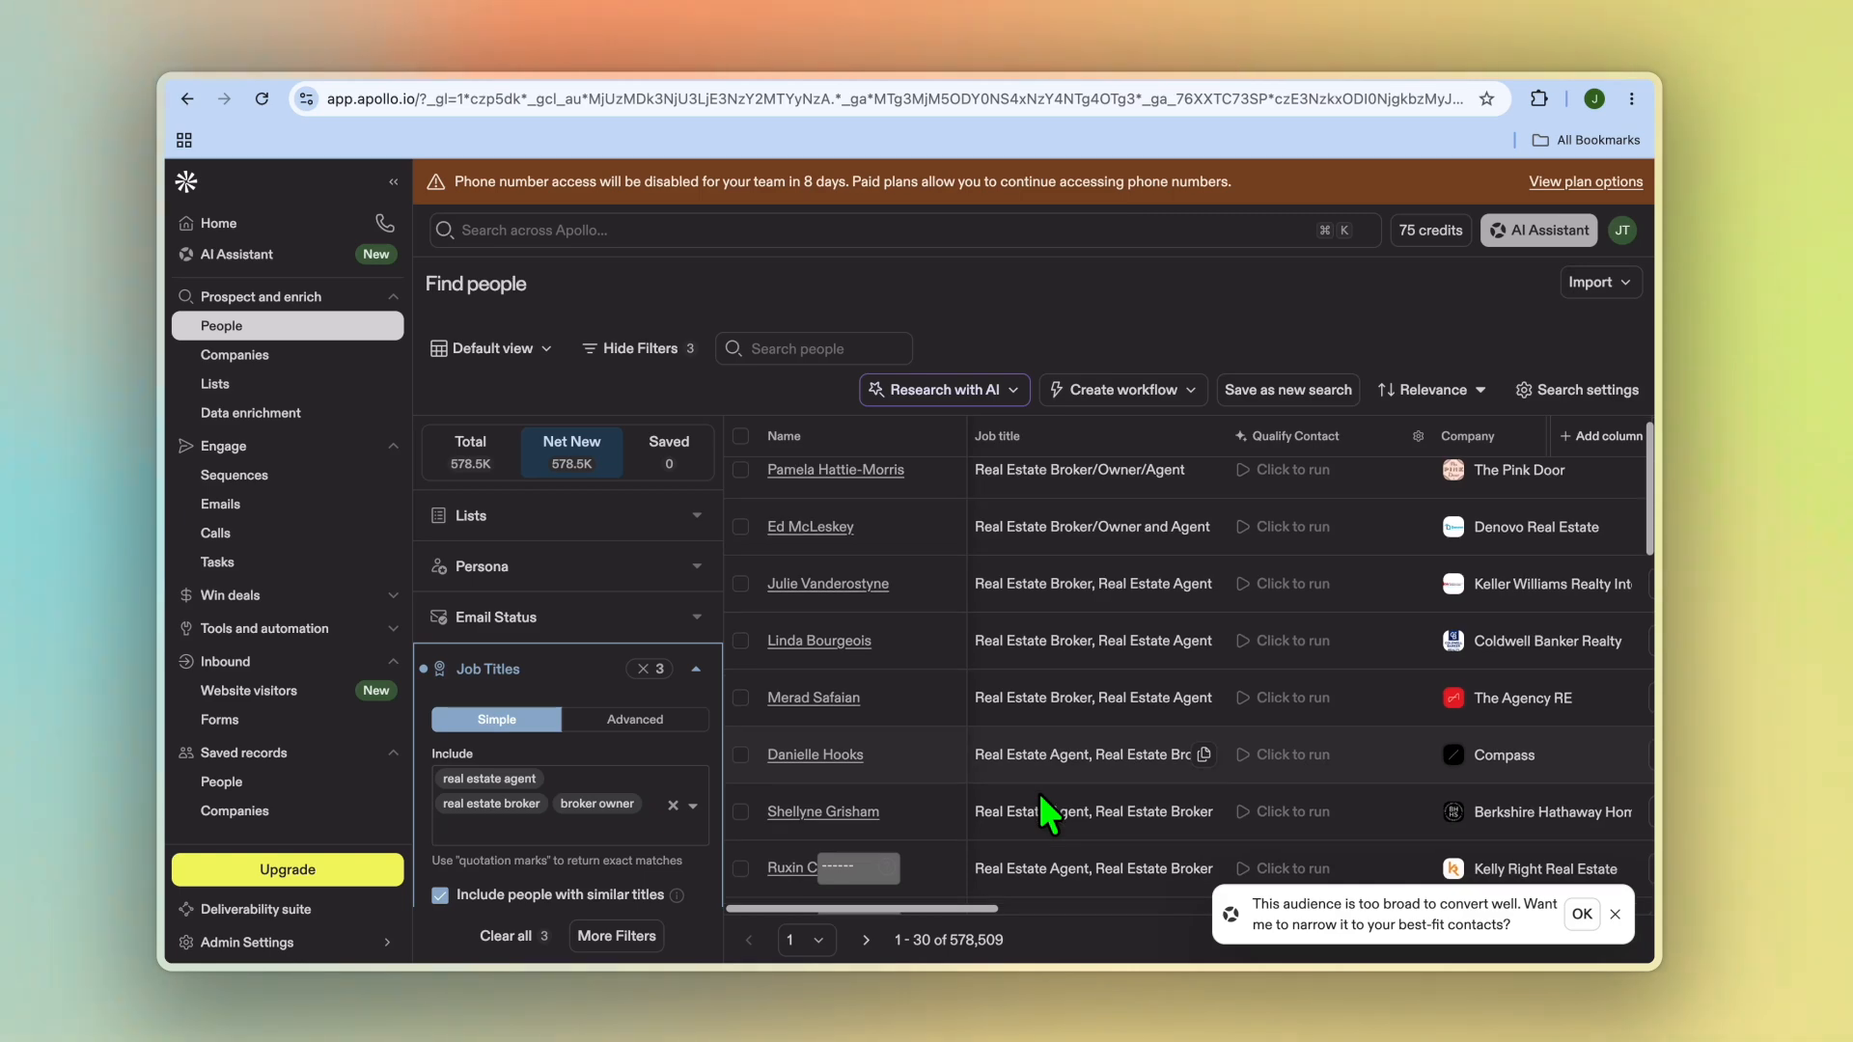
pyautogui.scroll(-2, 1047, 816)
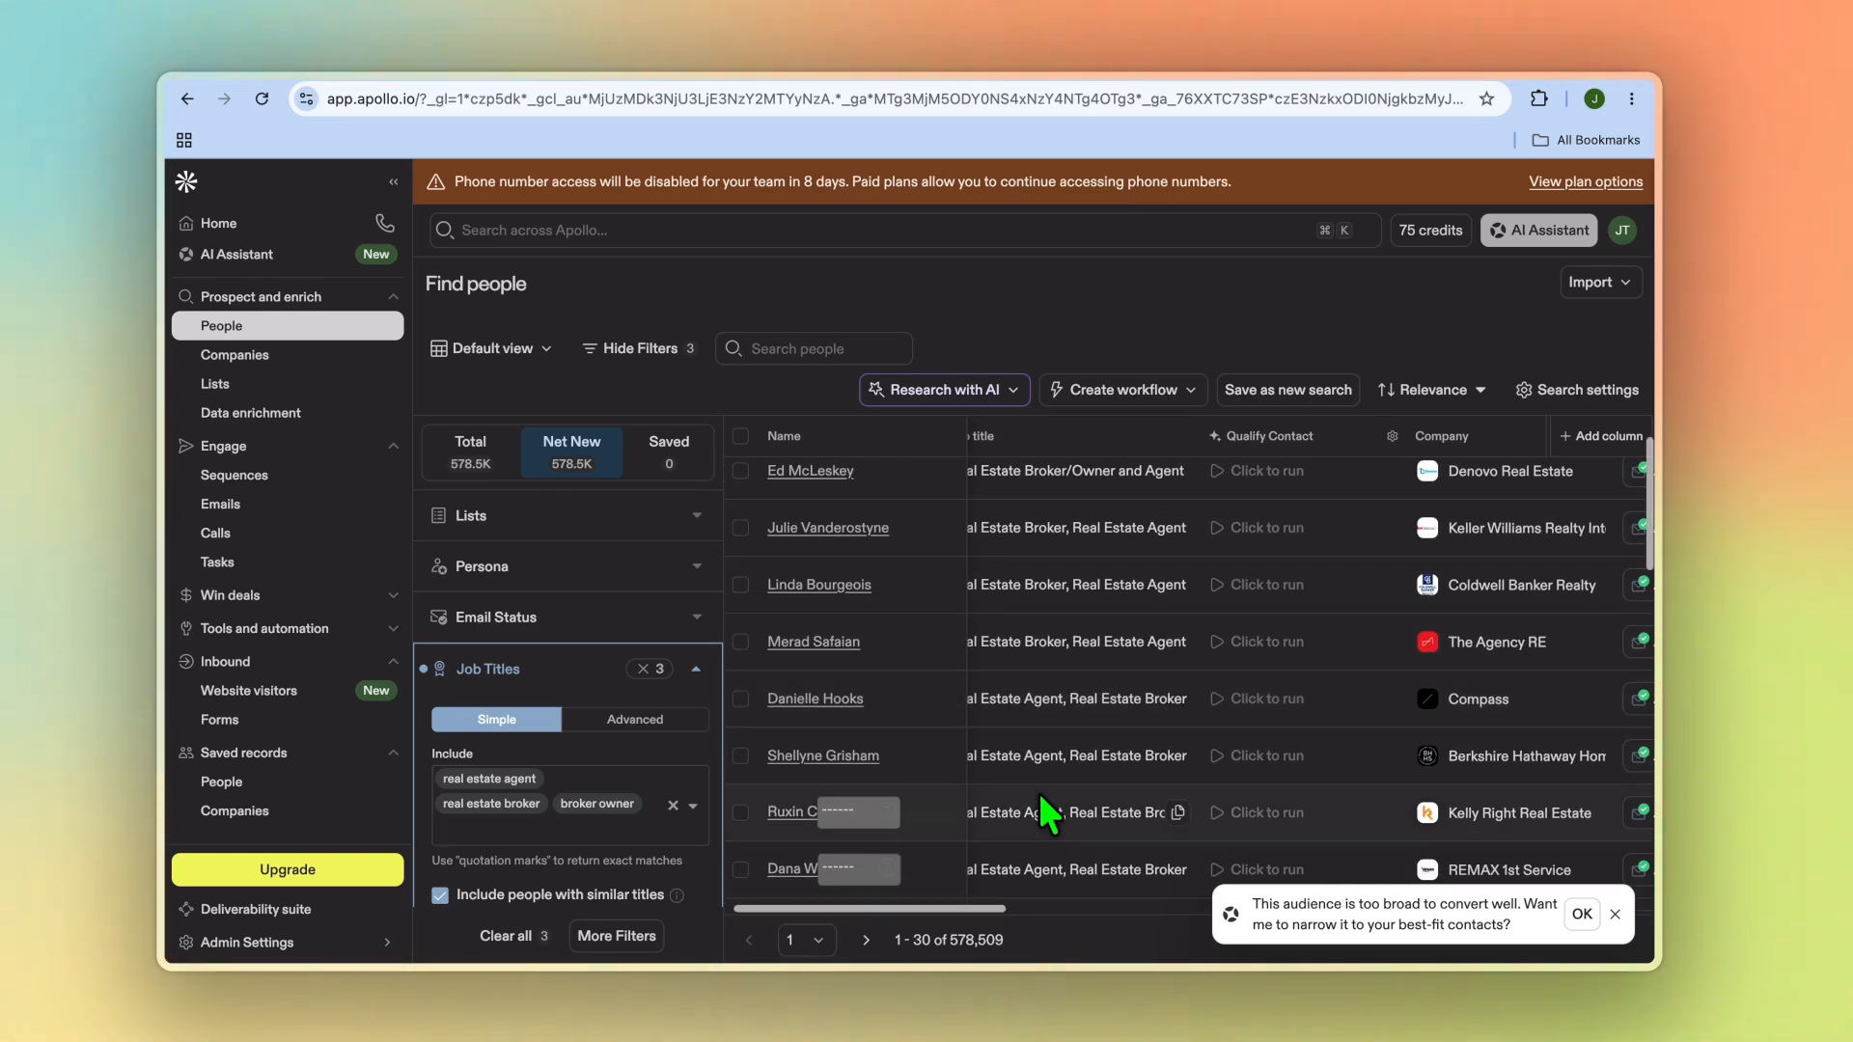
pyautogui.scroll(-1, 1047, 815)
pyautogui.scroll(-1, 1047, 815)
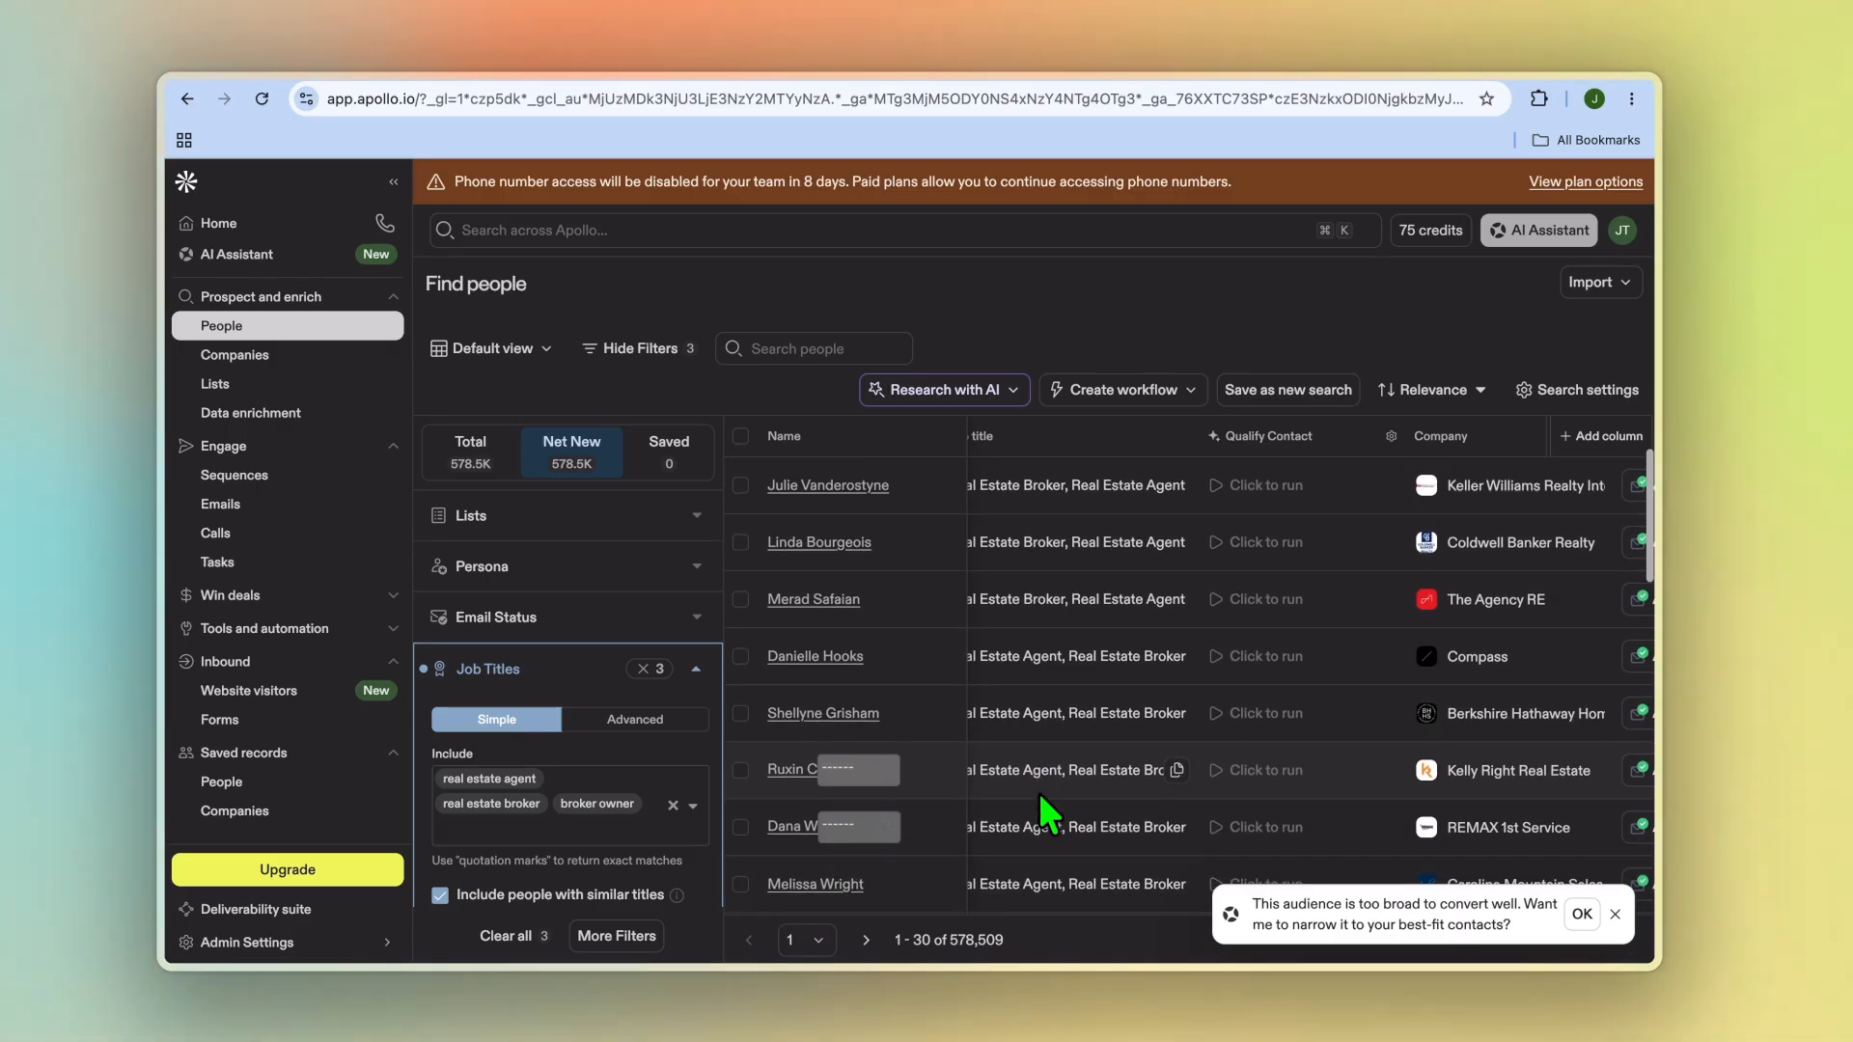
pyautogui.scroll(-2, 1047, 816)
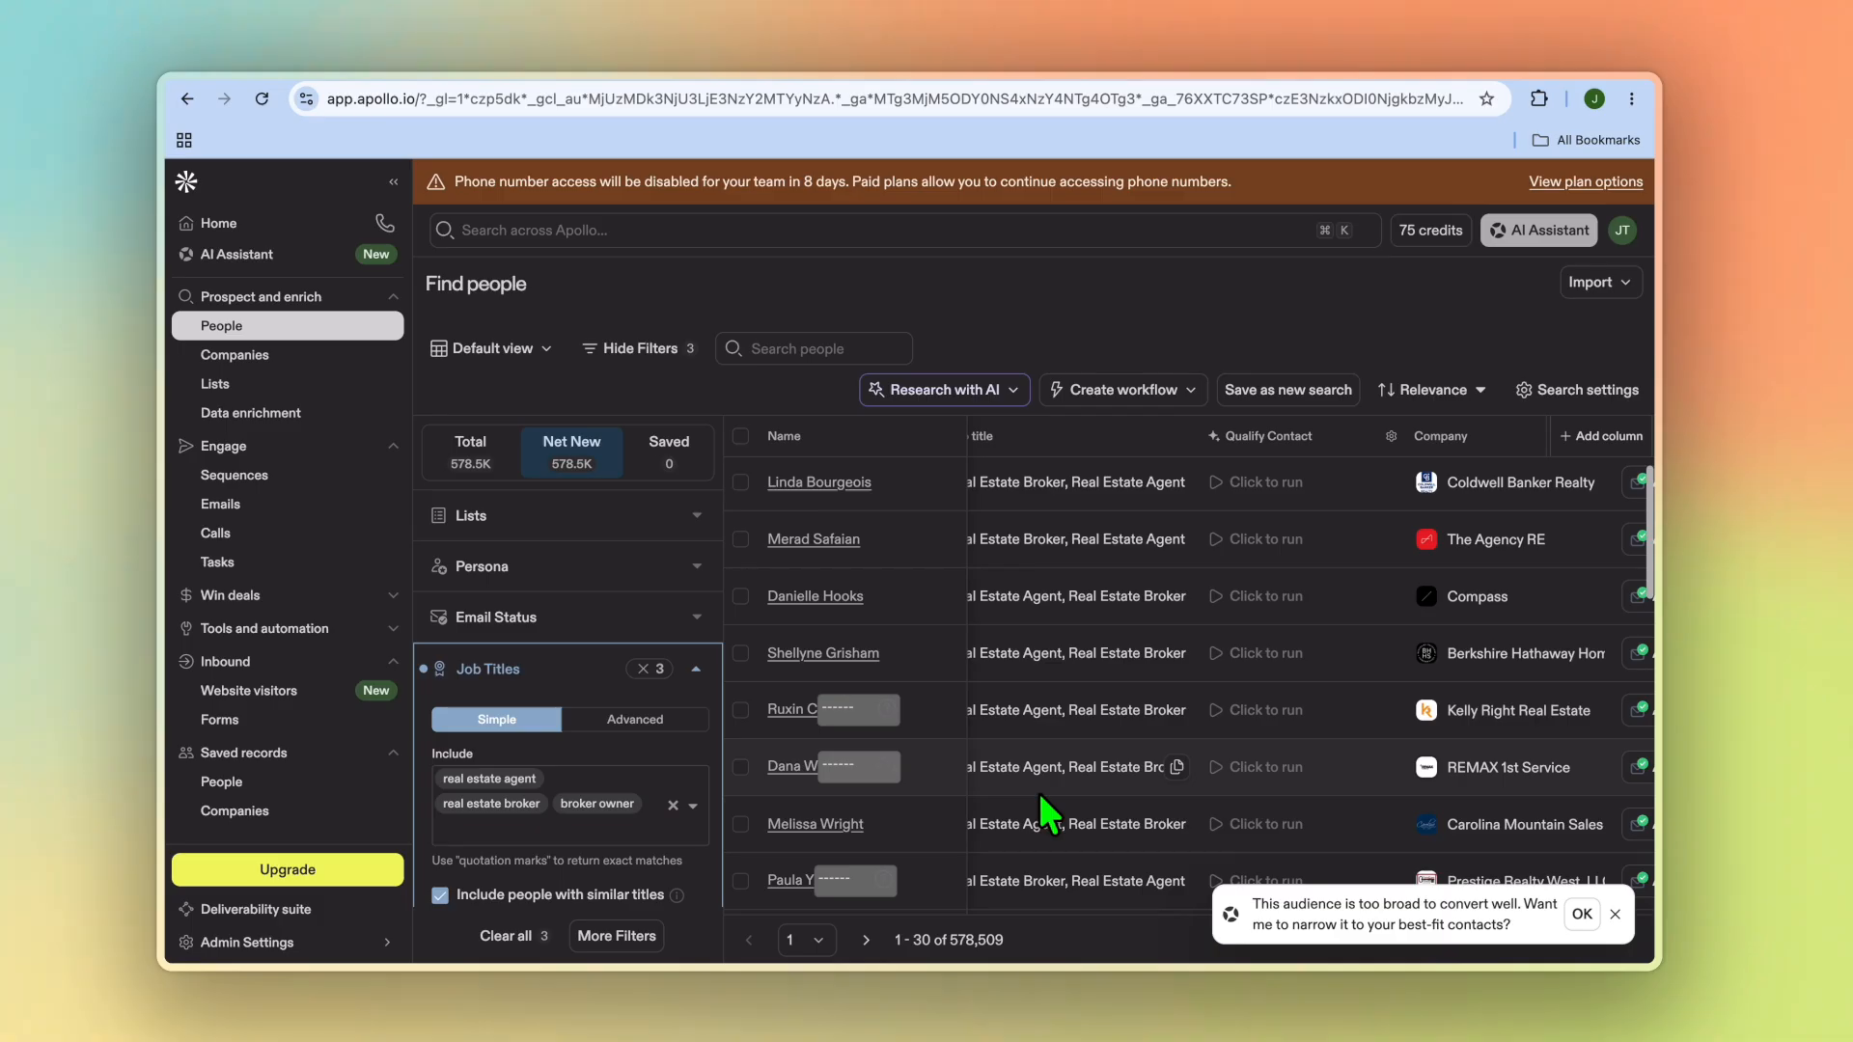
pyautogui.scroll(-2, 1047, 815)
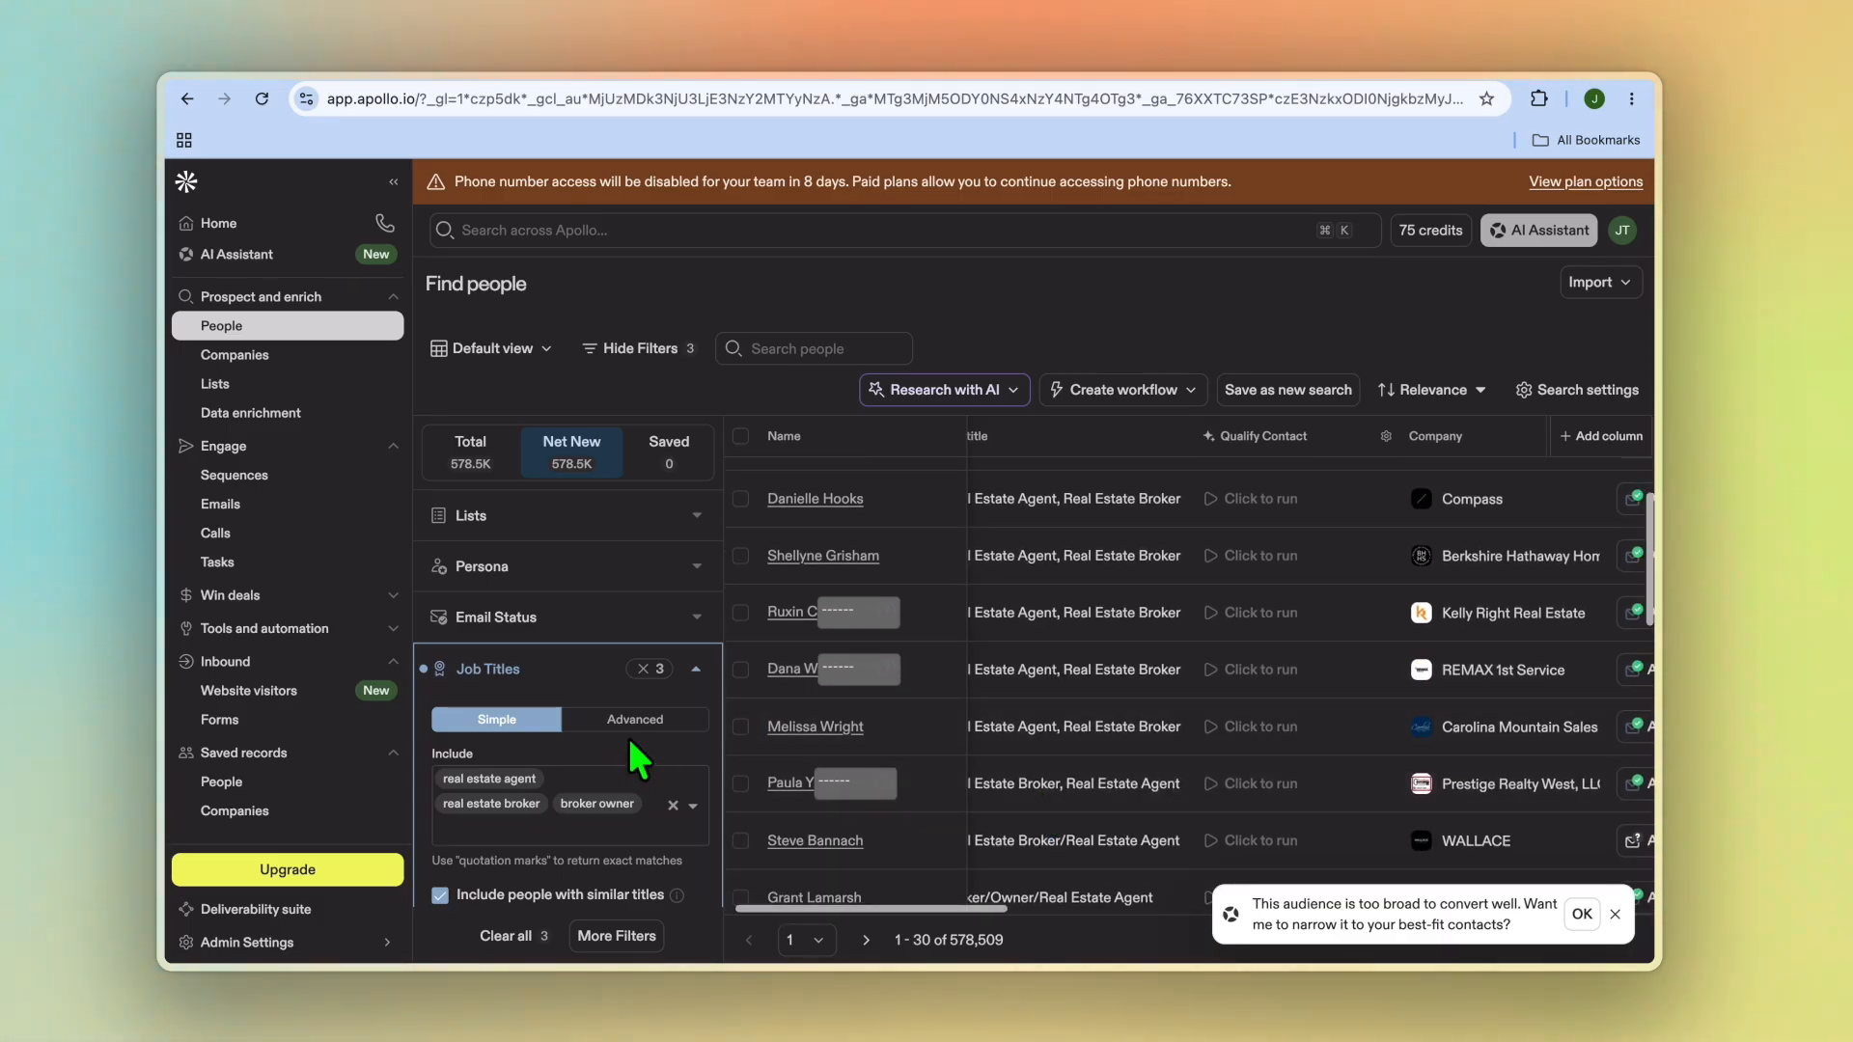
# Step: Add a contact location filter for United States and Florida, US
pyautogui.scroll(-5, 630, 741)
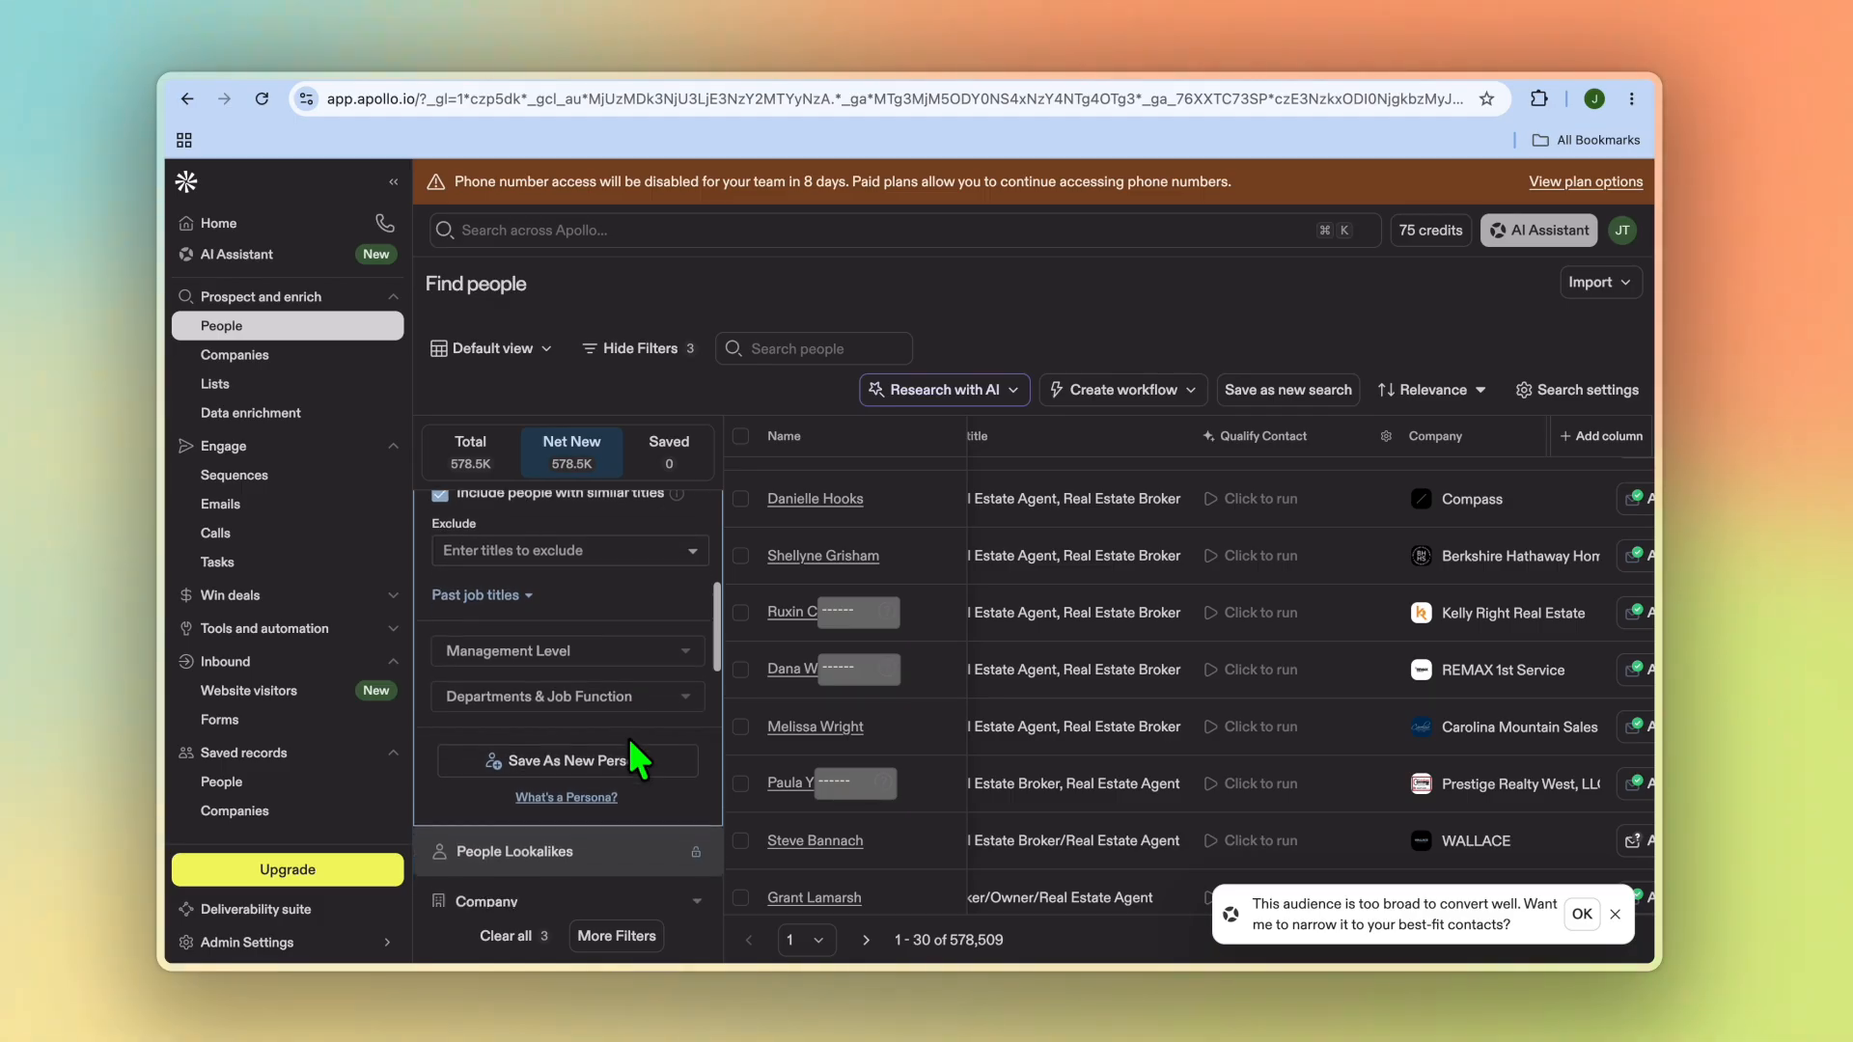
pyautogui.scroll(-5, 632, 743)
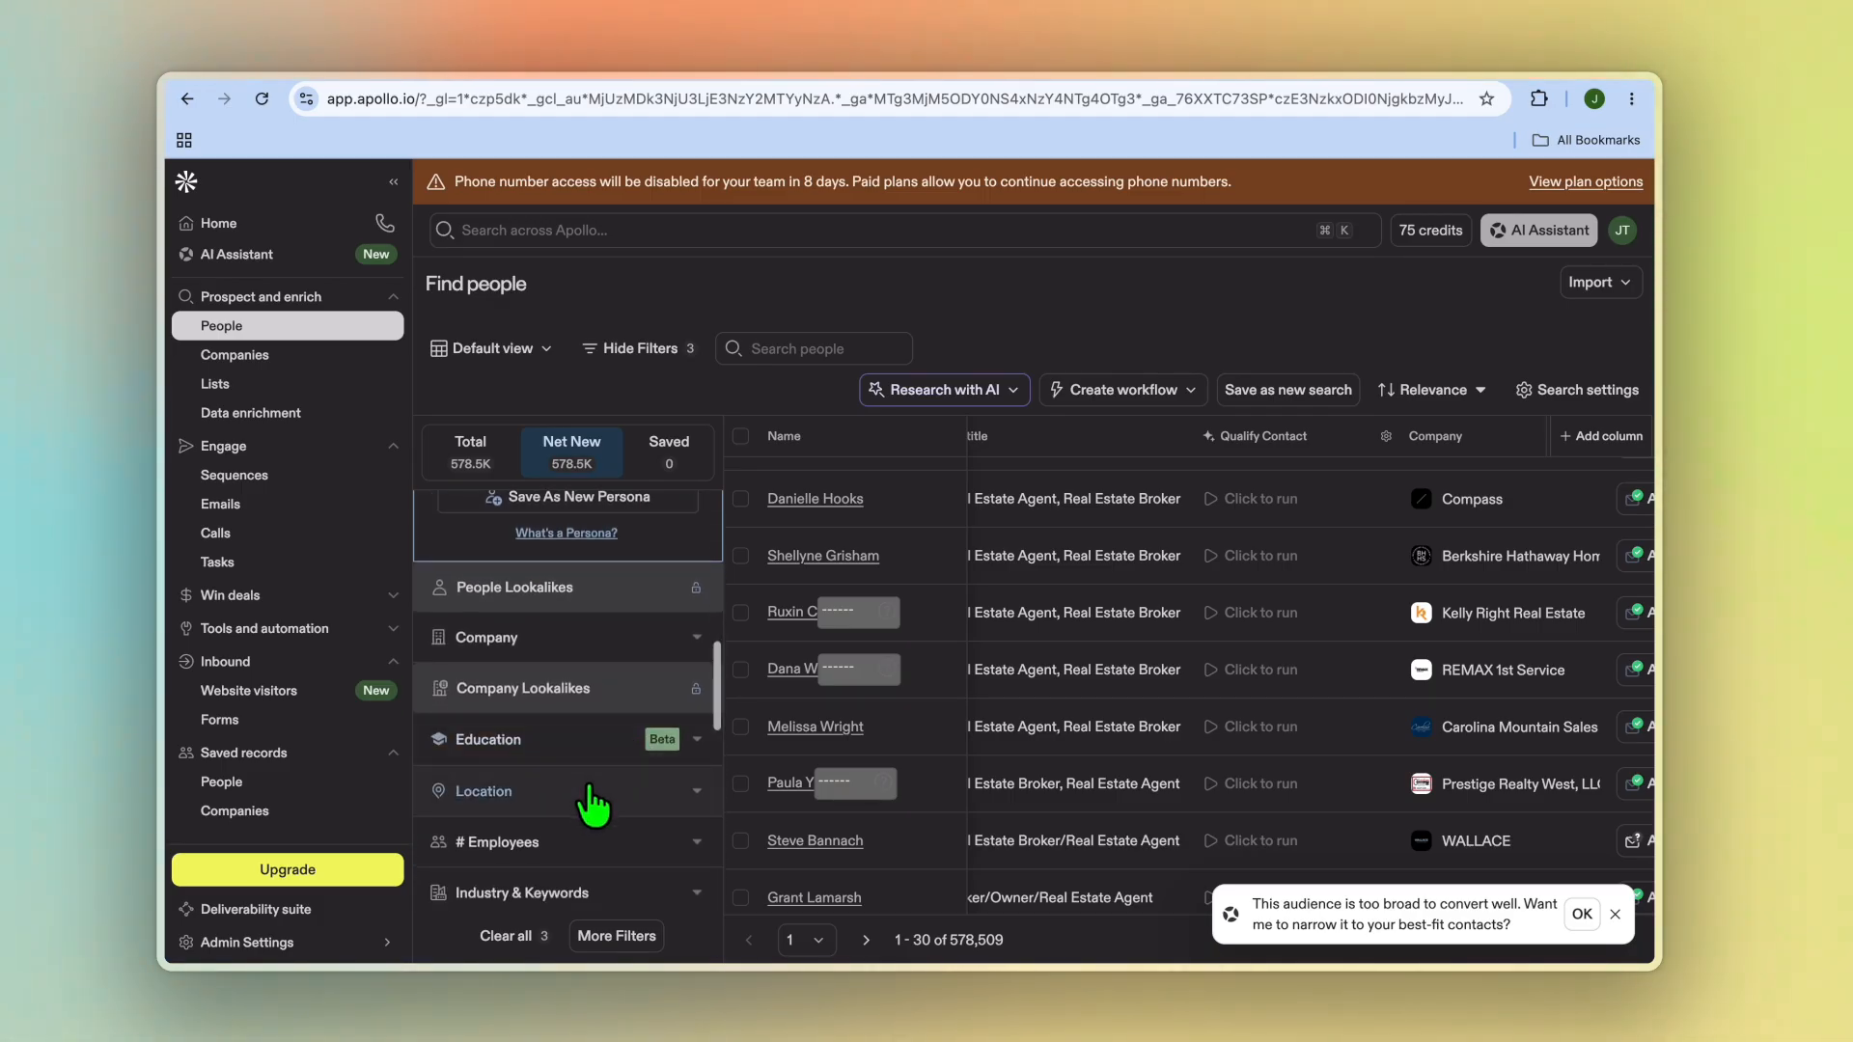
pyautogui.click(585, 796)
pyautogui.scroll(-3, 588, 809)
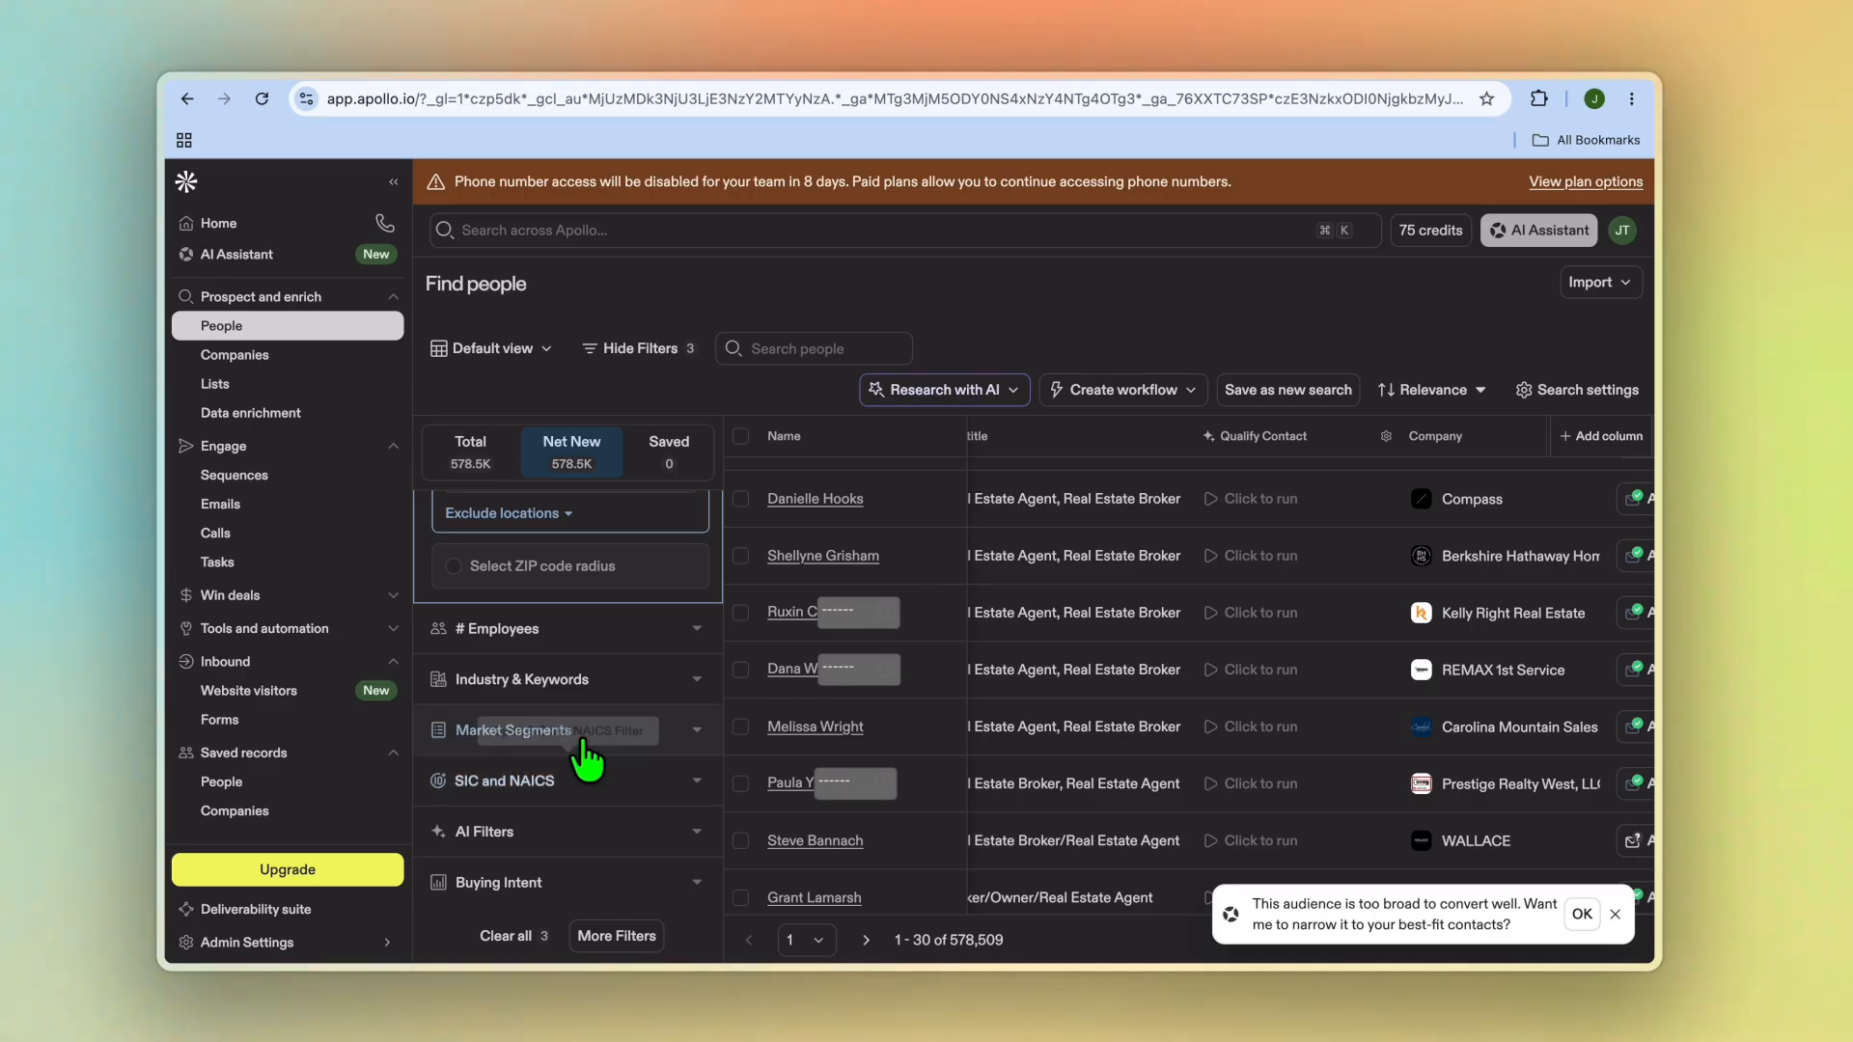
pyautogui.scroll(3, 571, 653)
pyautogui.click(577, 648)
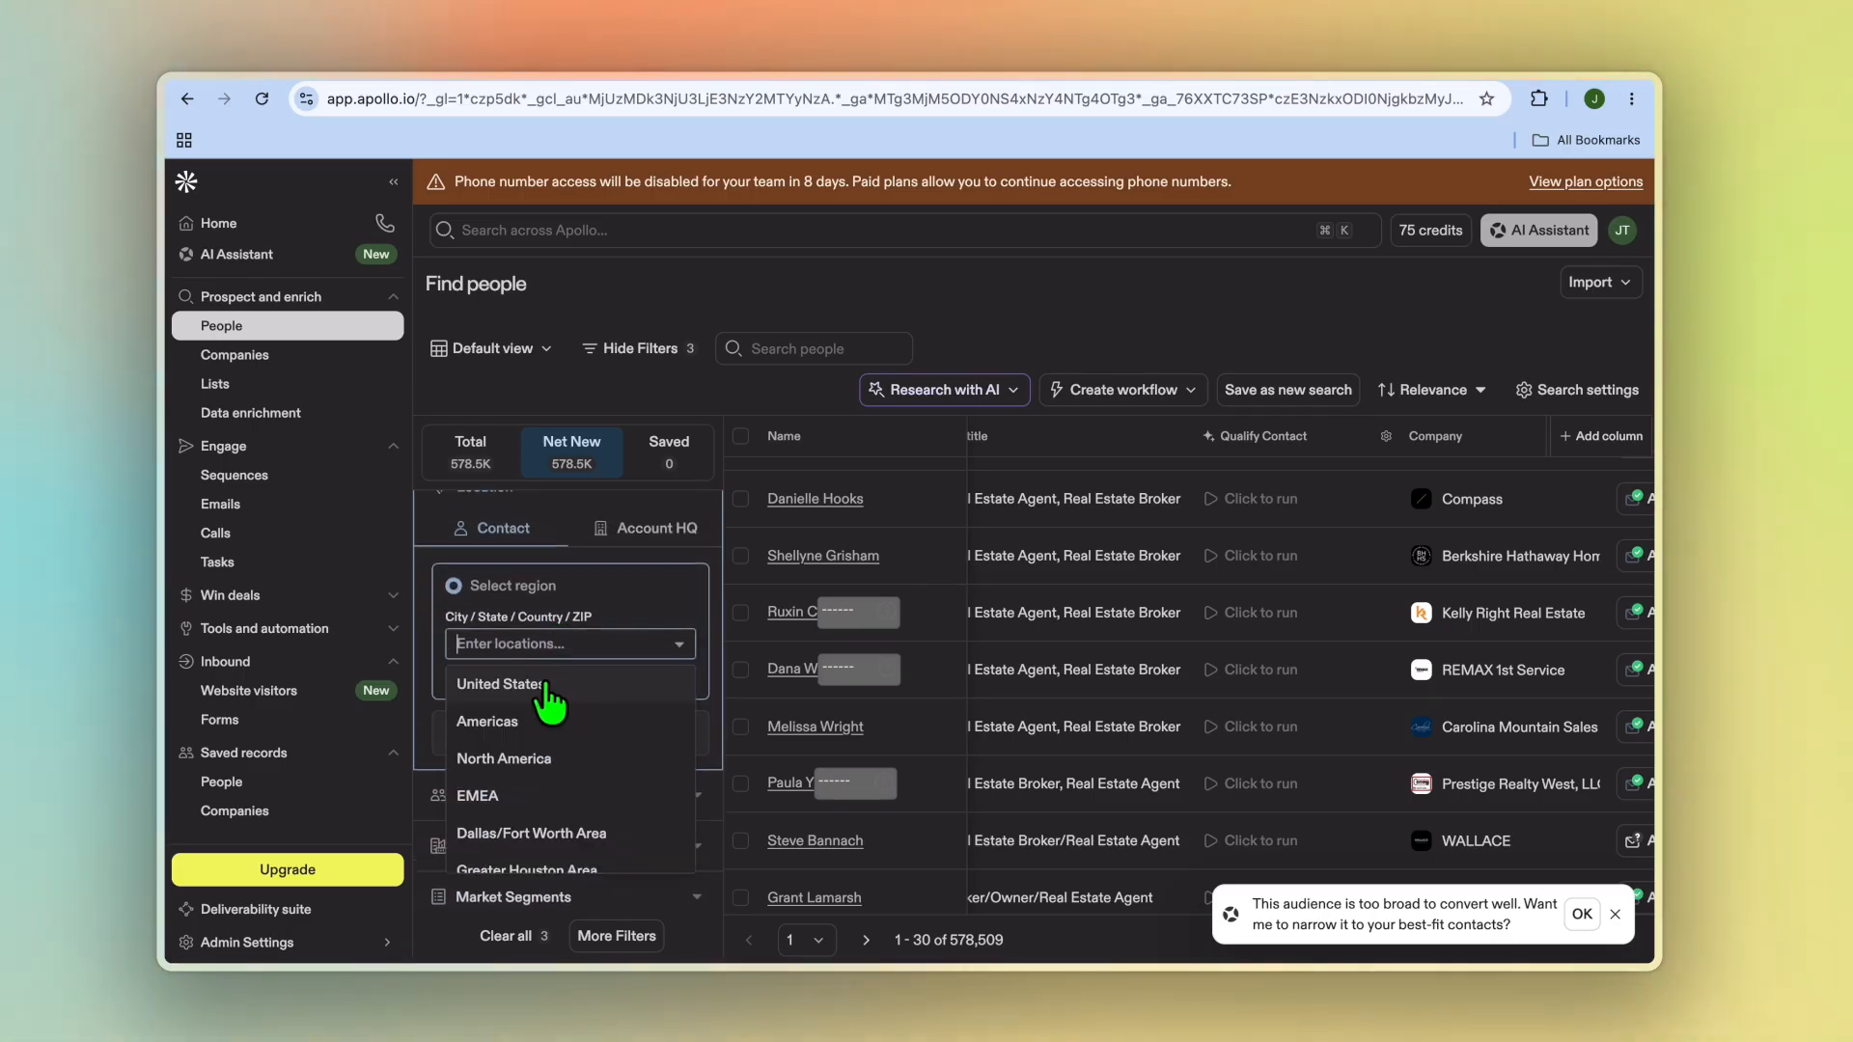
pyautogui.click(549, 685)
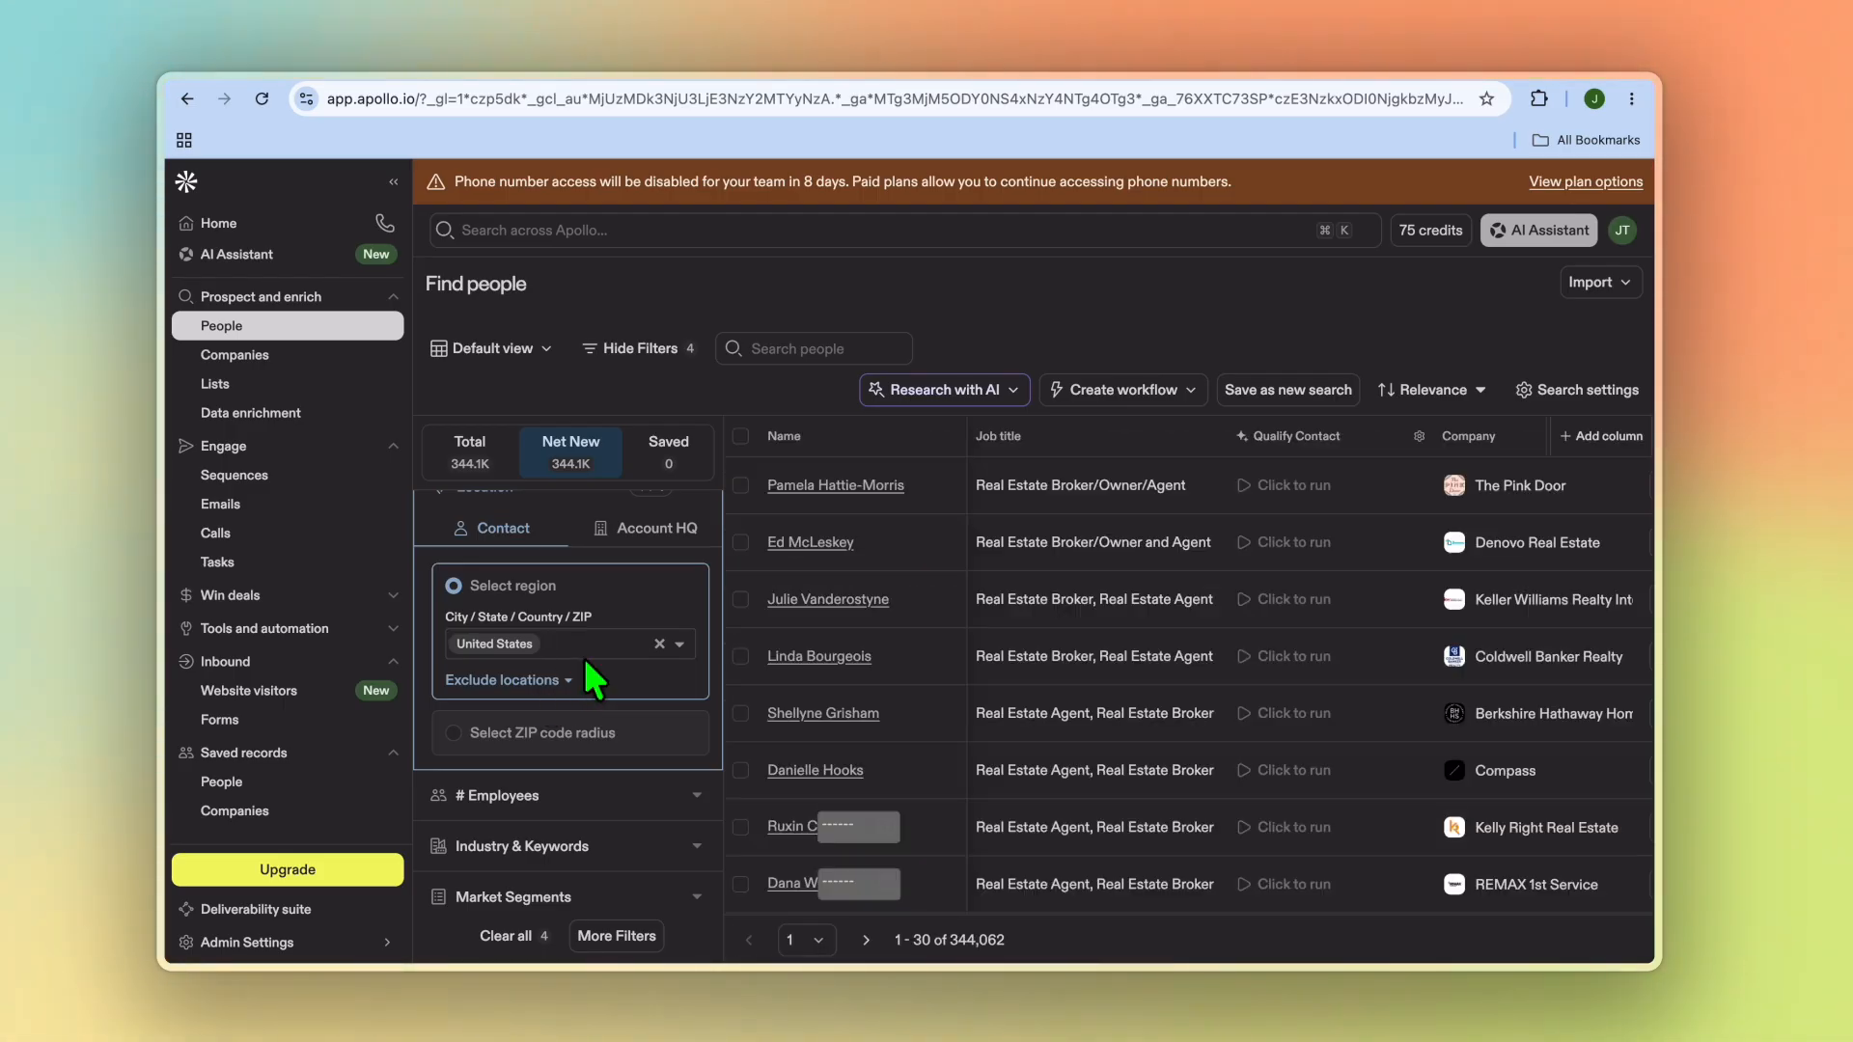
pyautogui.click(551, 644)
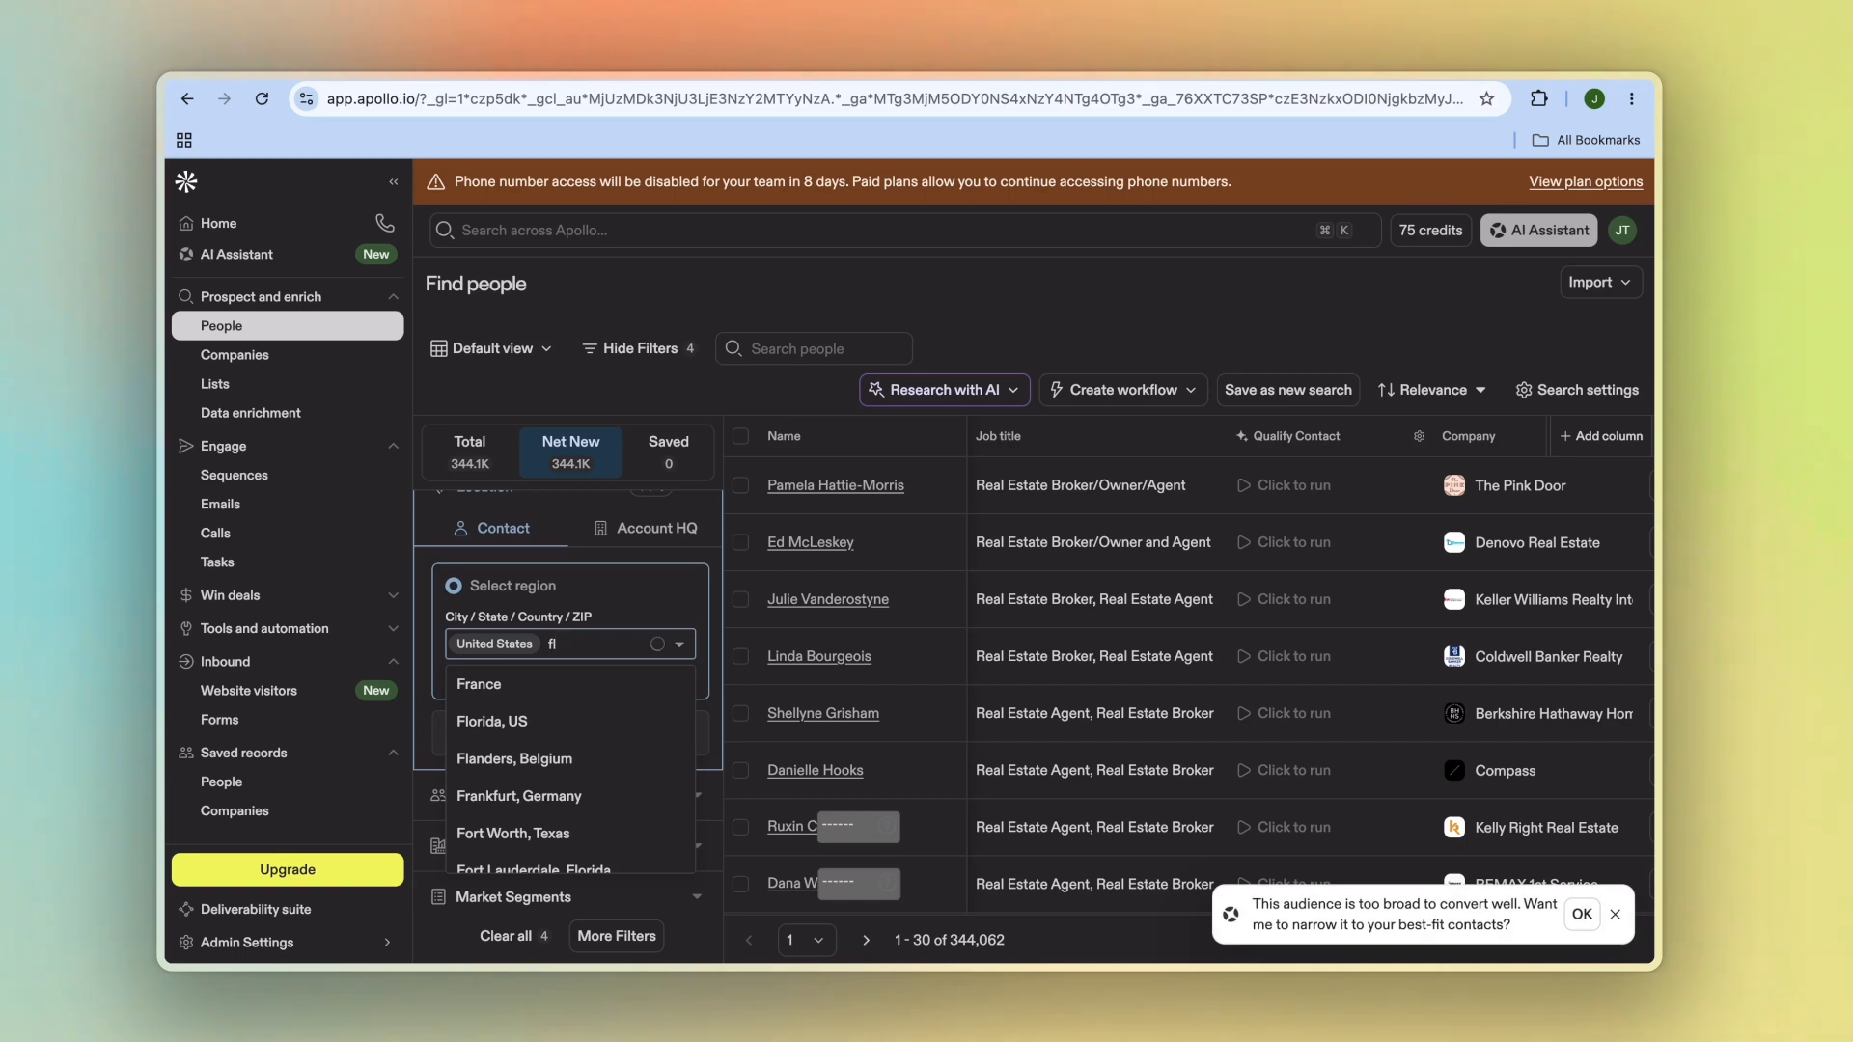
pyautogui.click(565, 720)
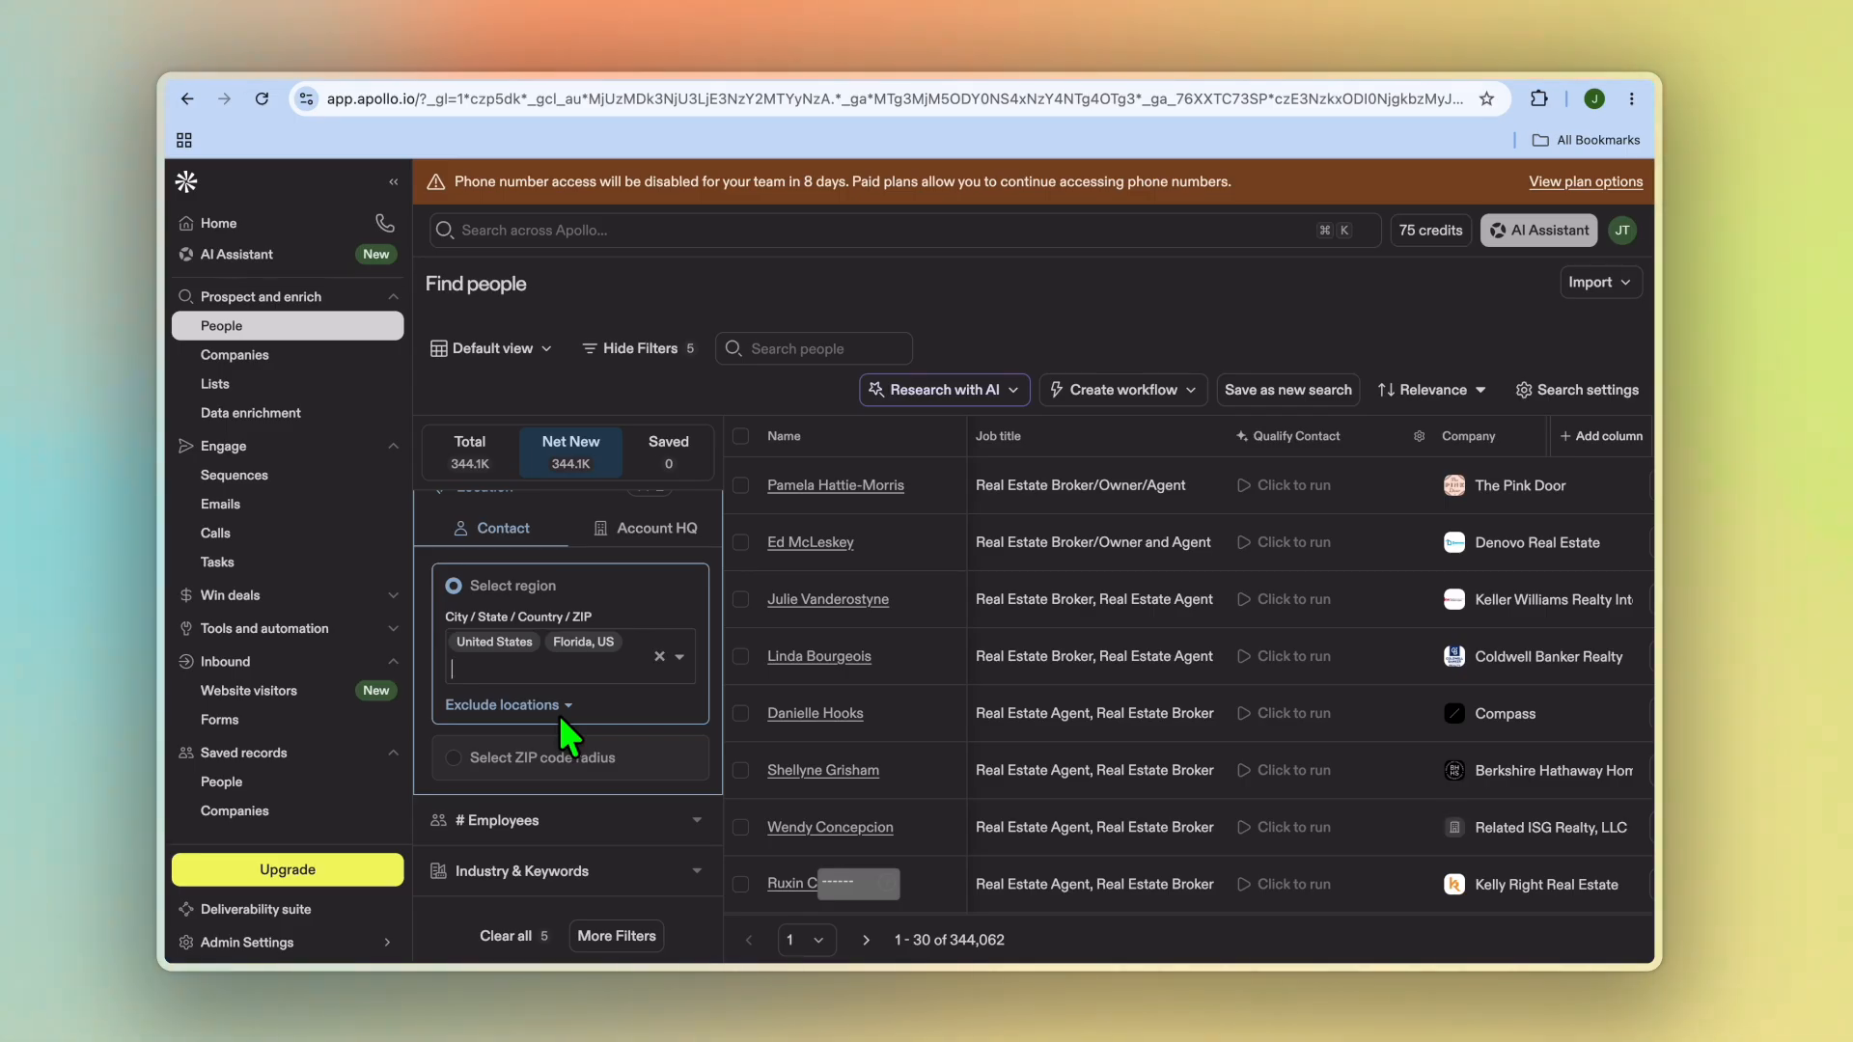
# Step: Add real estate as an included company keyword under Industry & Keywords
pyautogui.scroll(-2, 598, 787)
pyautogui.scroll(-2, 598, 782)
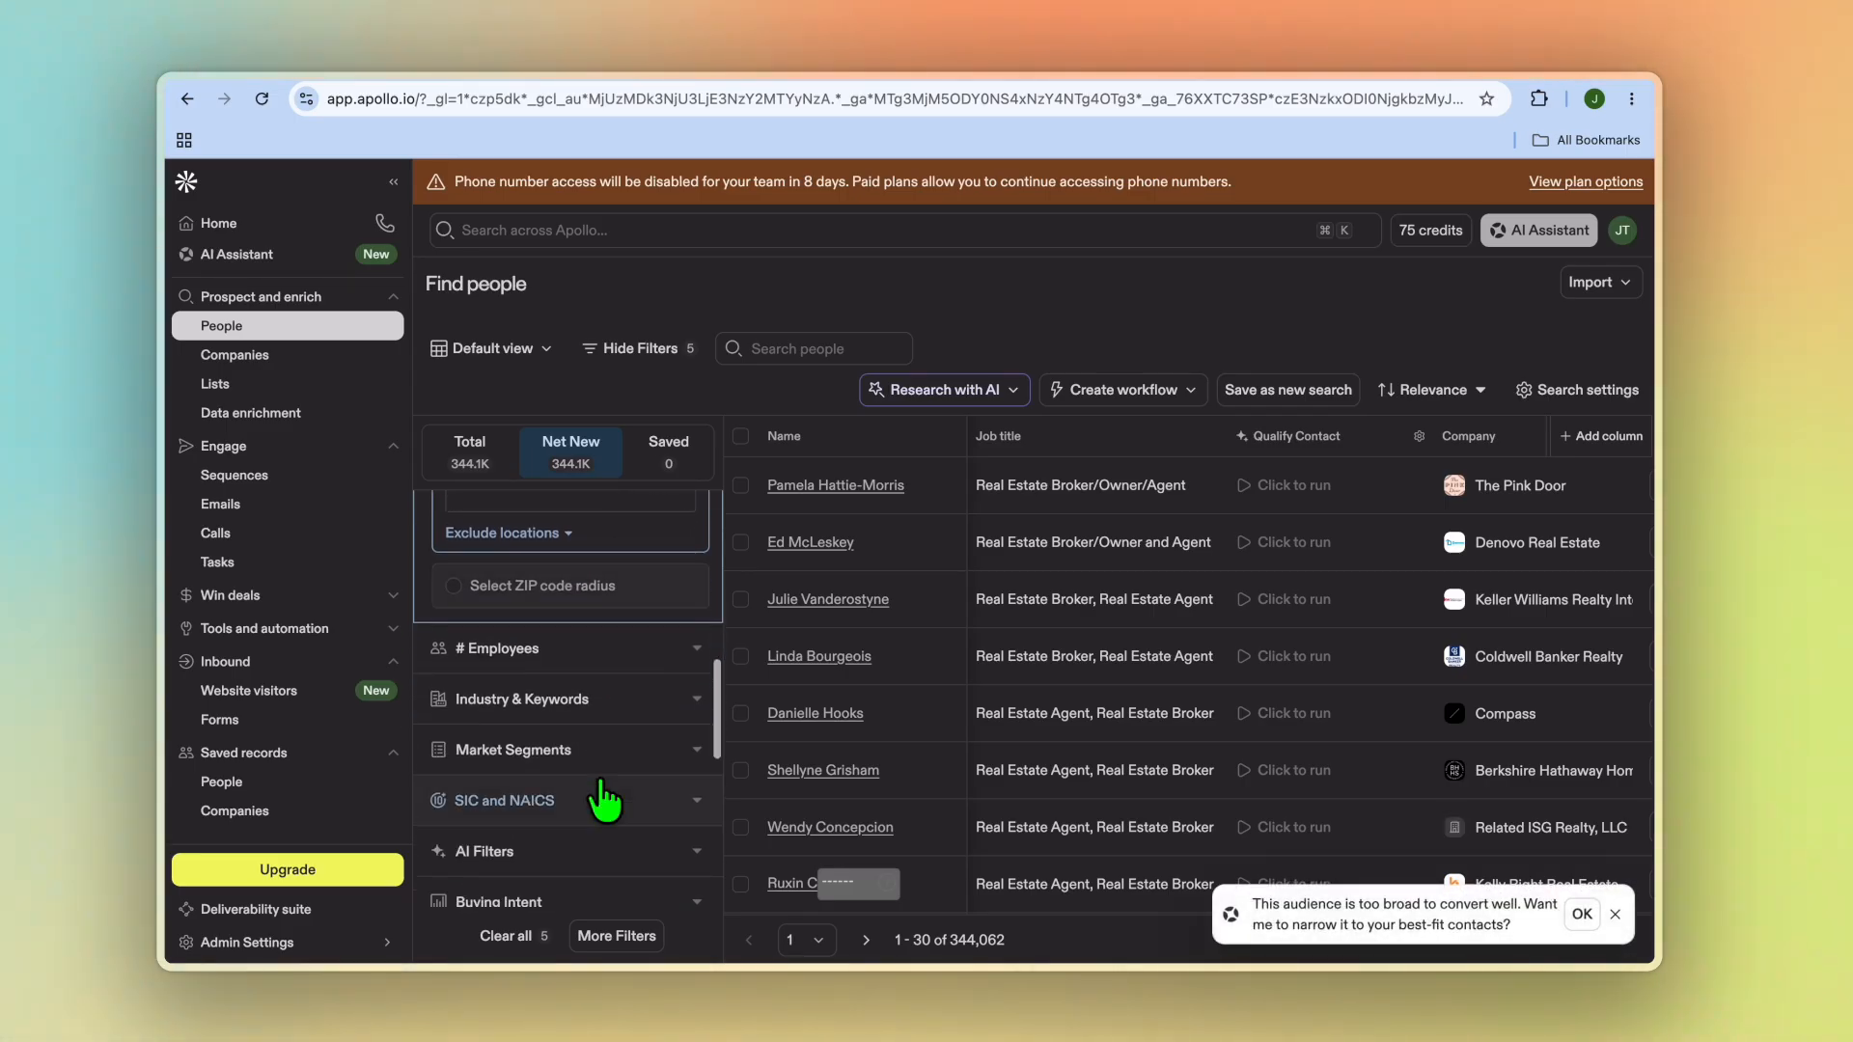
pyautogui.click(609, 714)
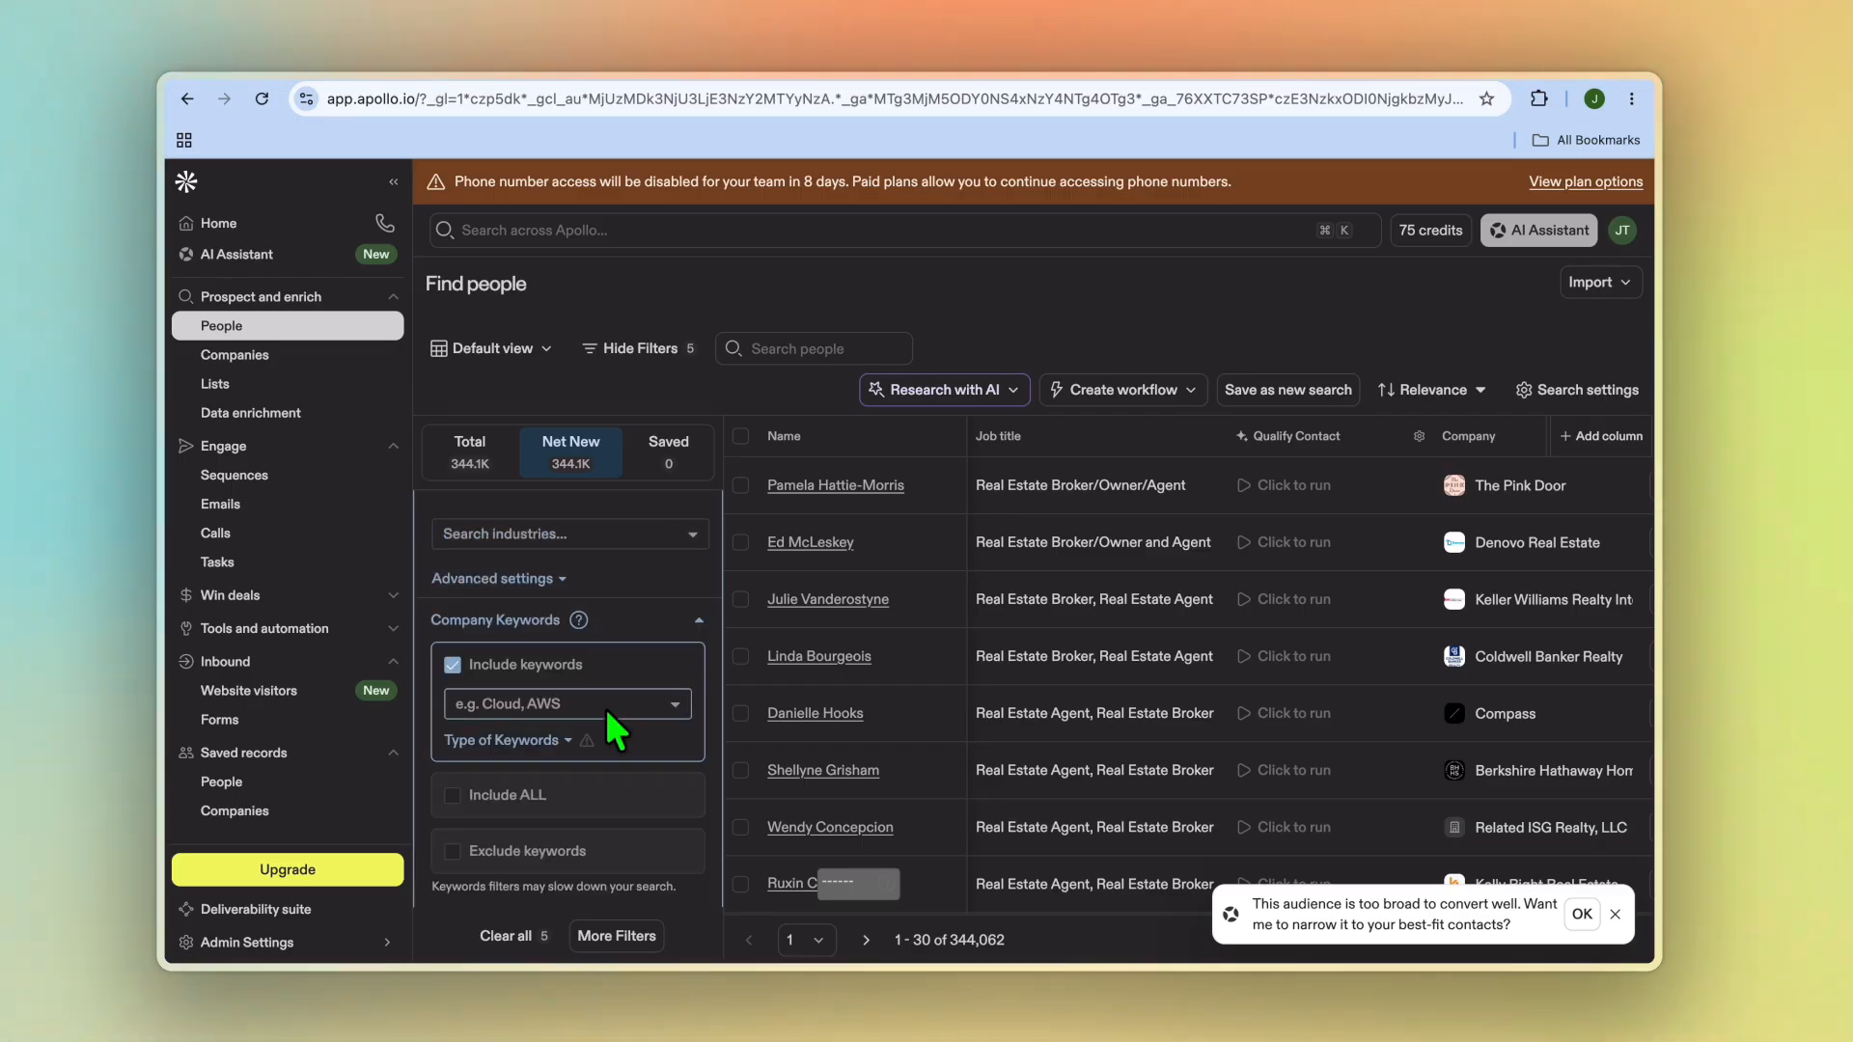
pyautogui.click(561, 704)
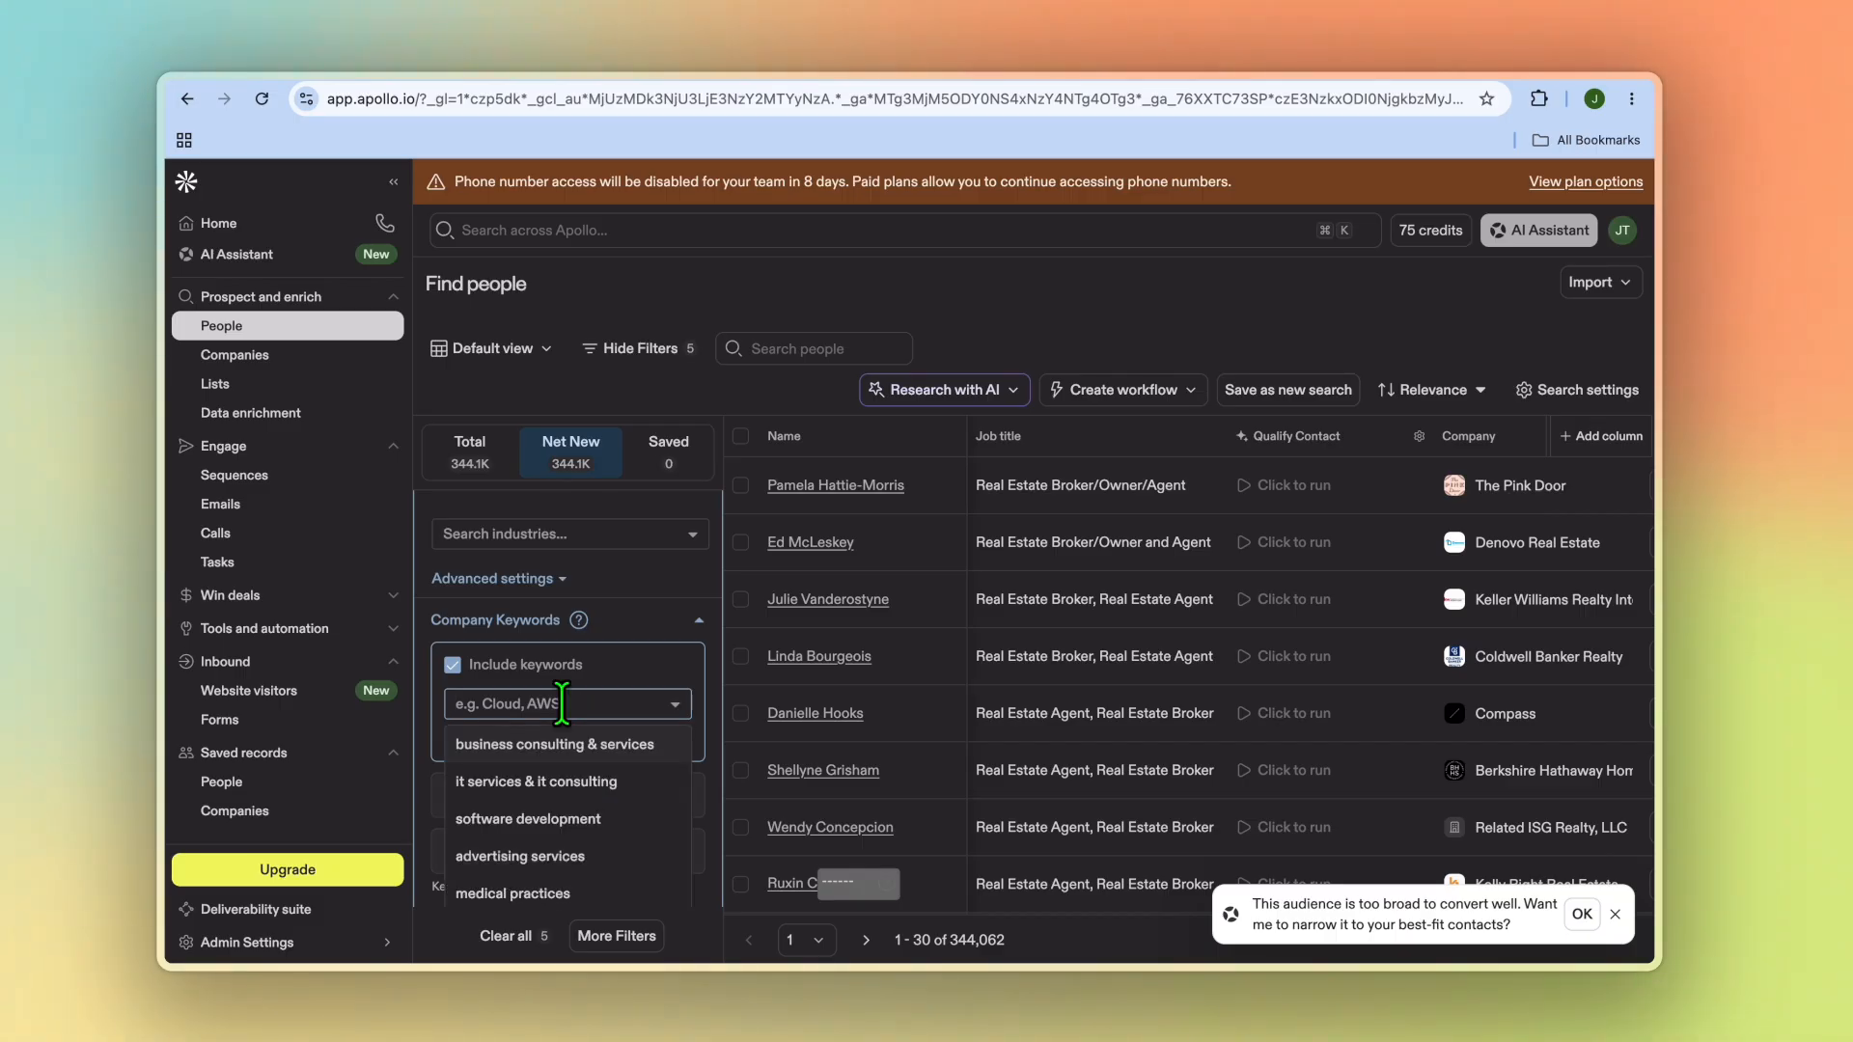
pyautogui.write('real es')
pyautogui.click(538, 856)
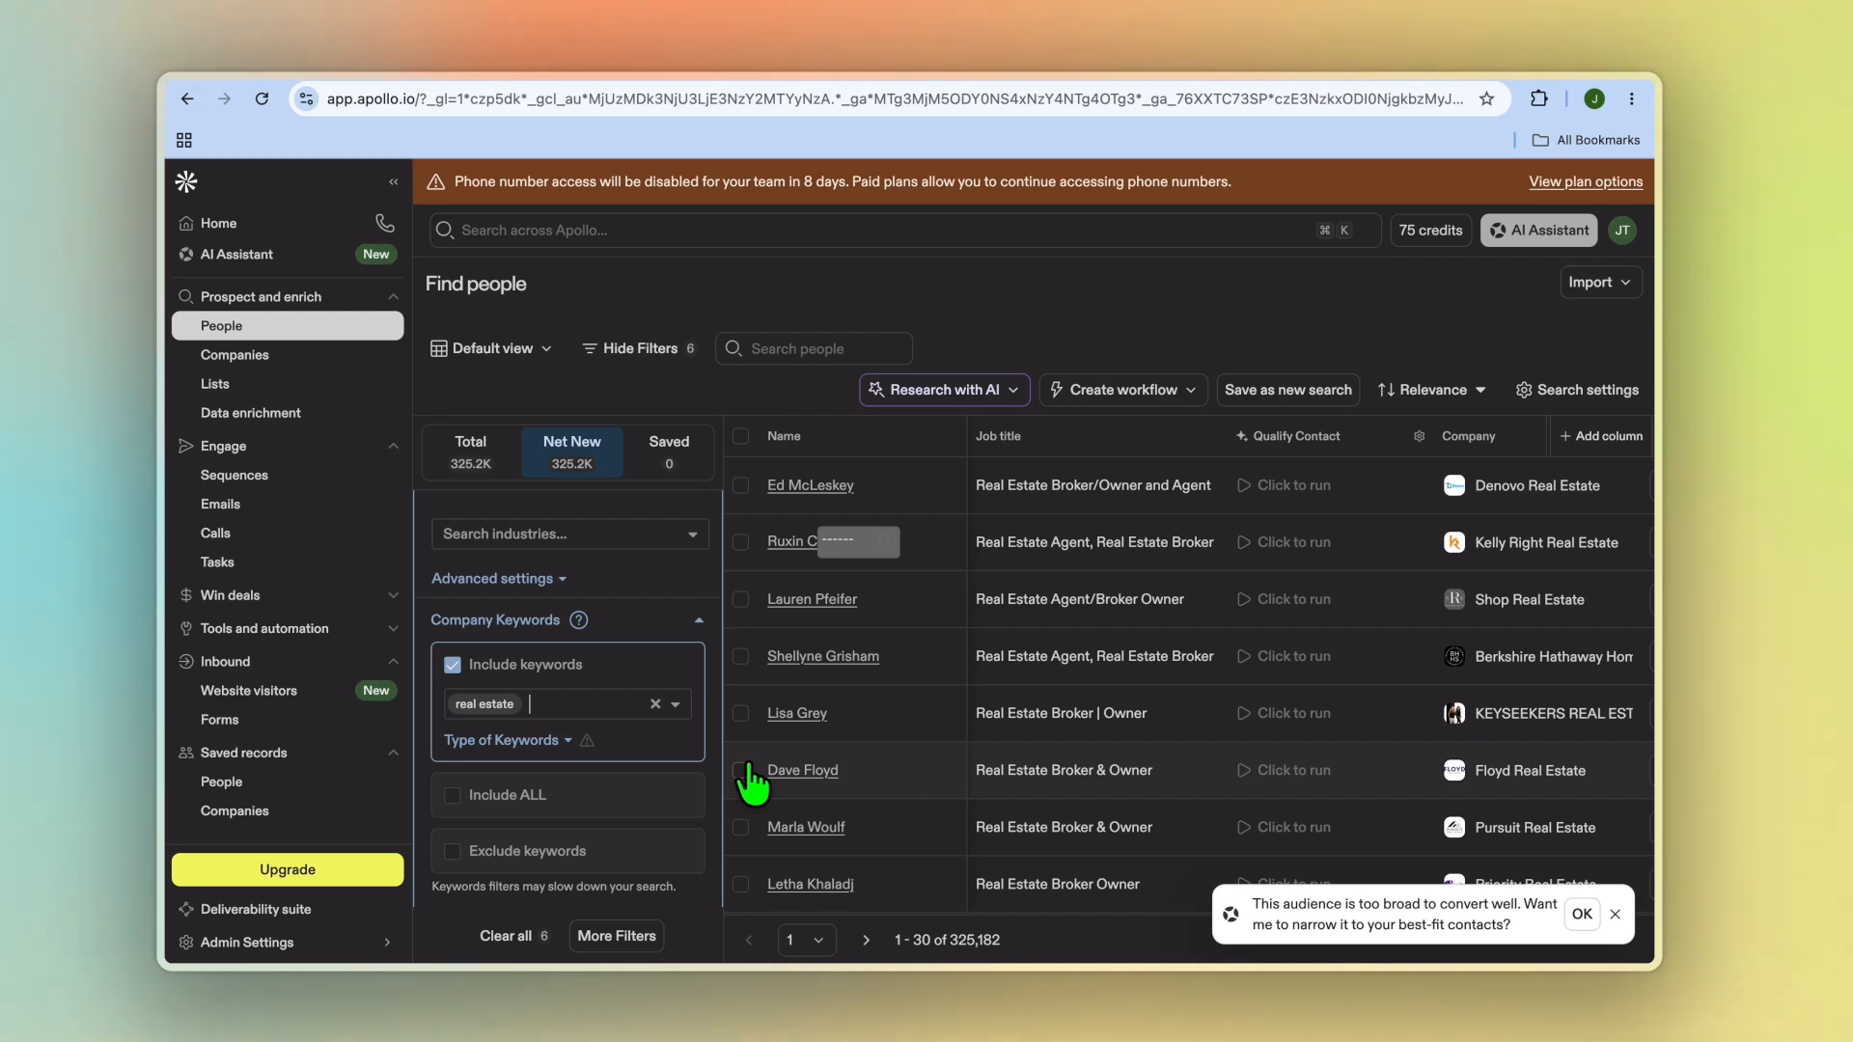
# Step: Scroll through the narrowed people results to review the matching contacts
pyautogui.scroll(-1, 1150, 726)
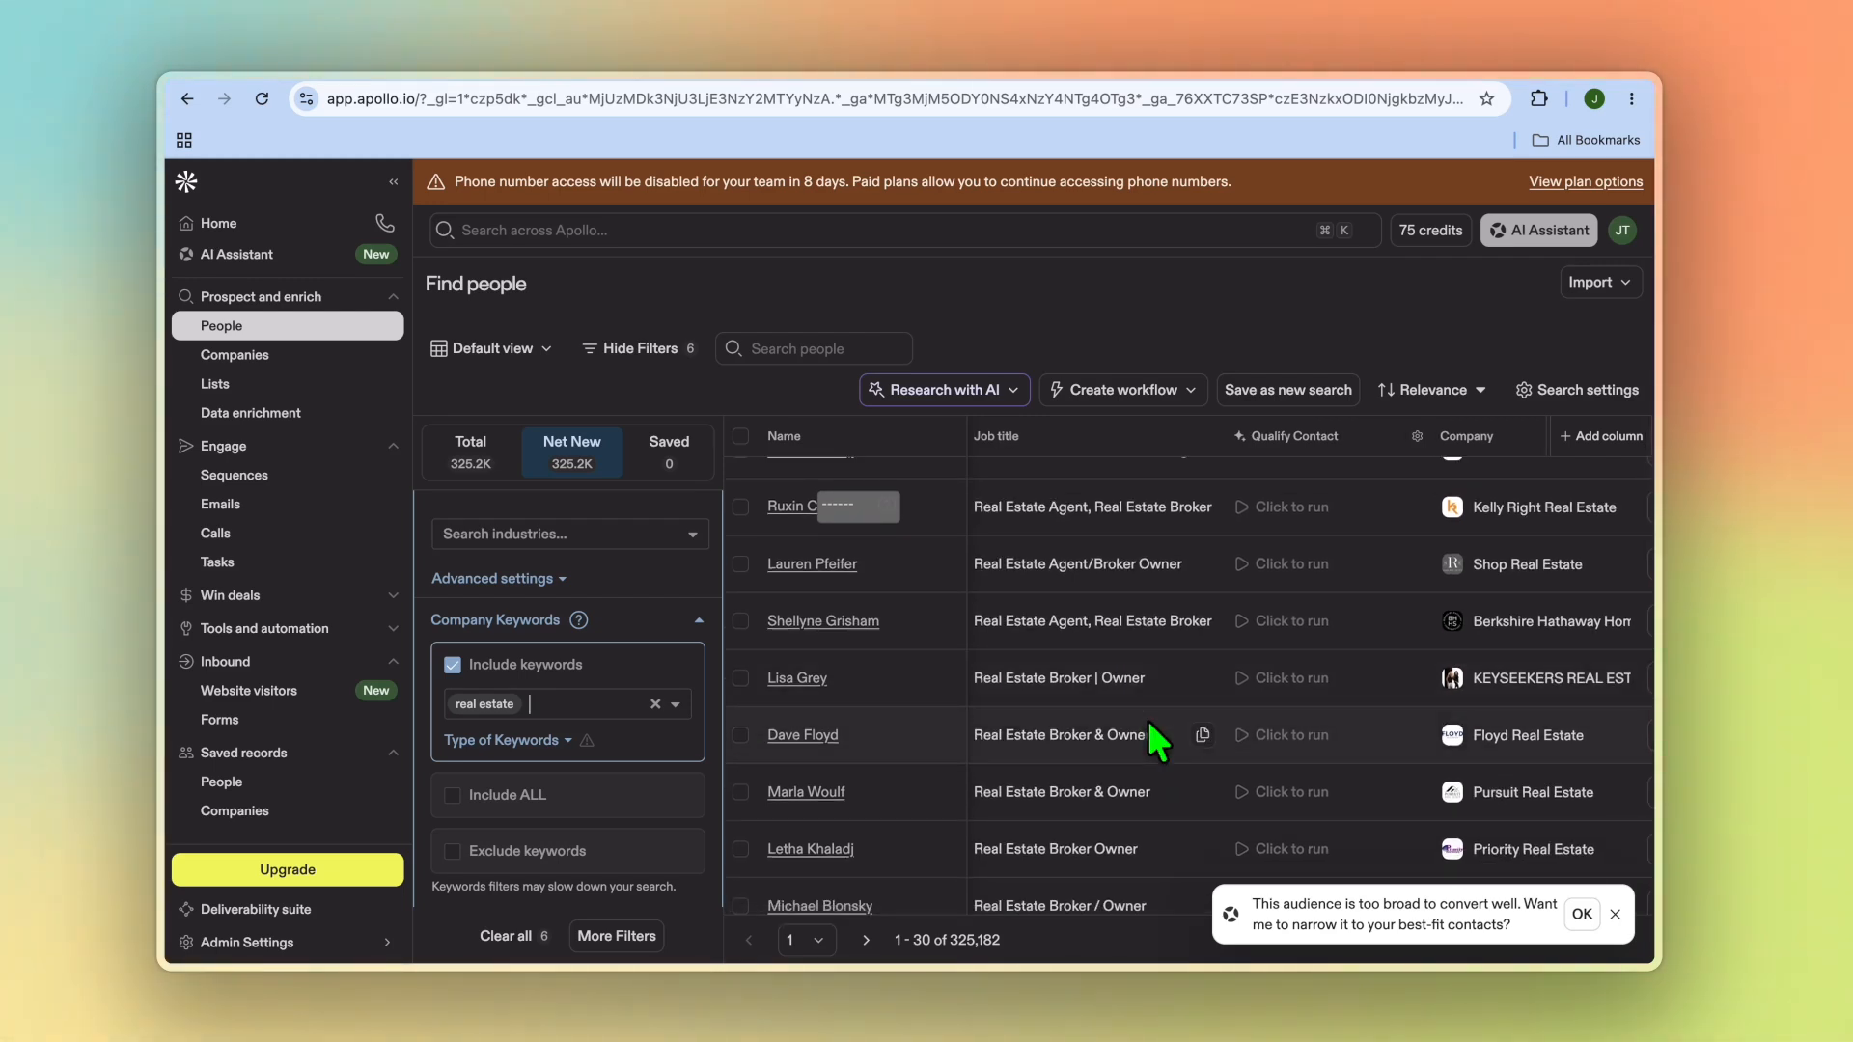
pyautogui.scroll(-1, 1148, 724)
pyautogui.scroll(-1, 1148, 726)
pyautogui.scroll(-1, 1148, 723)
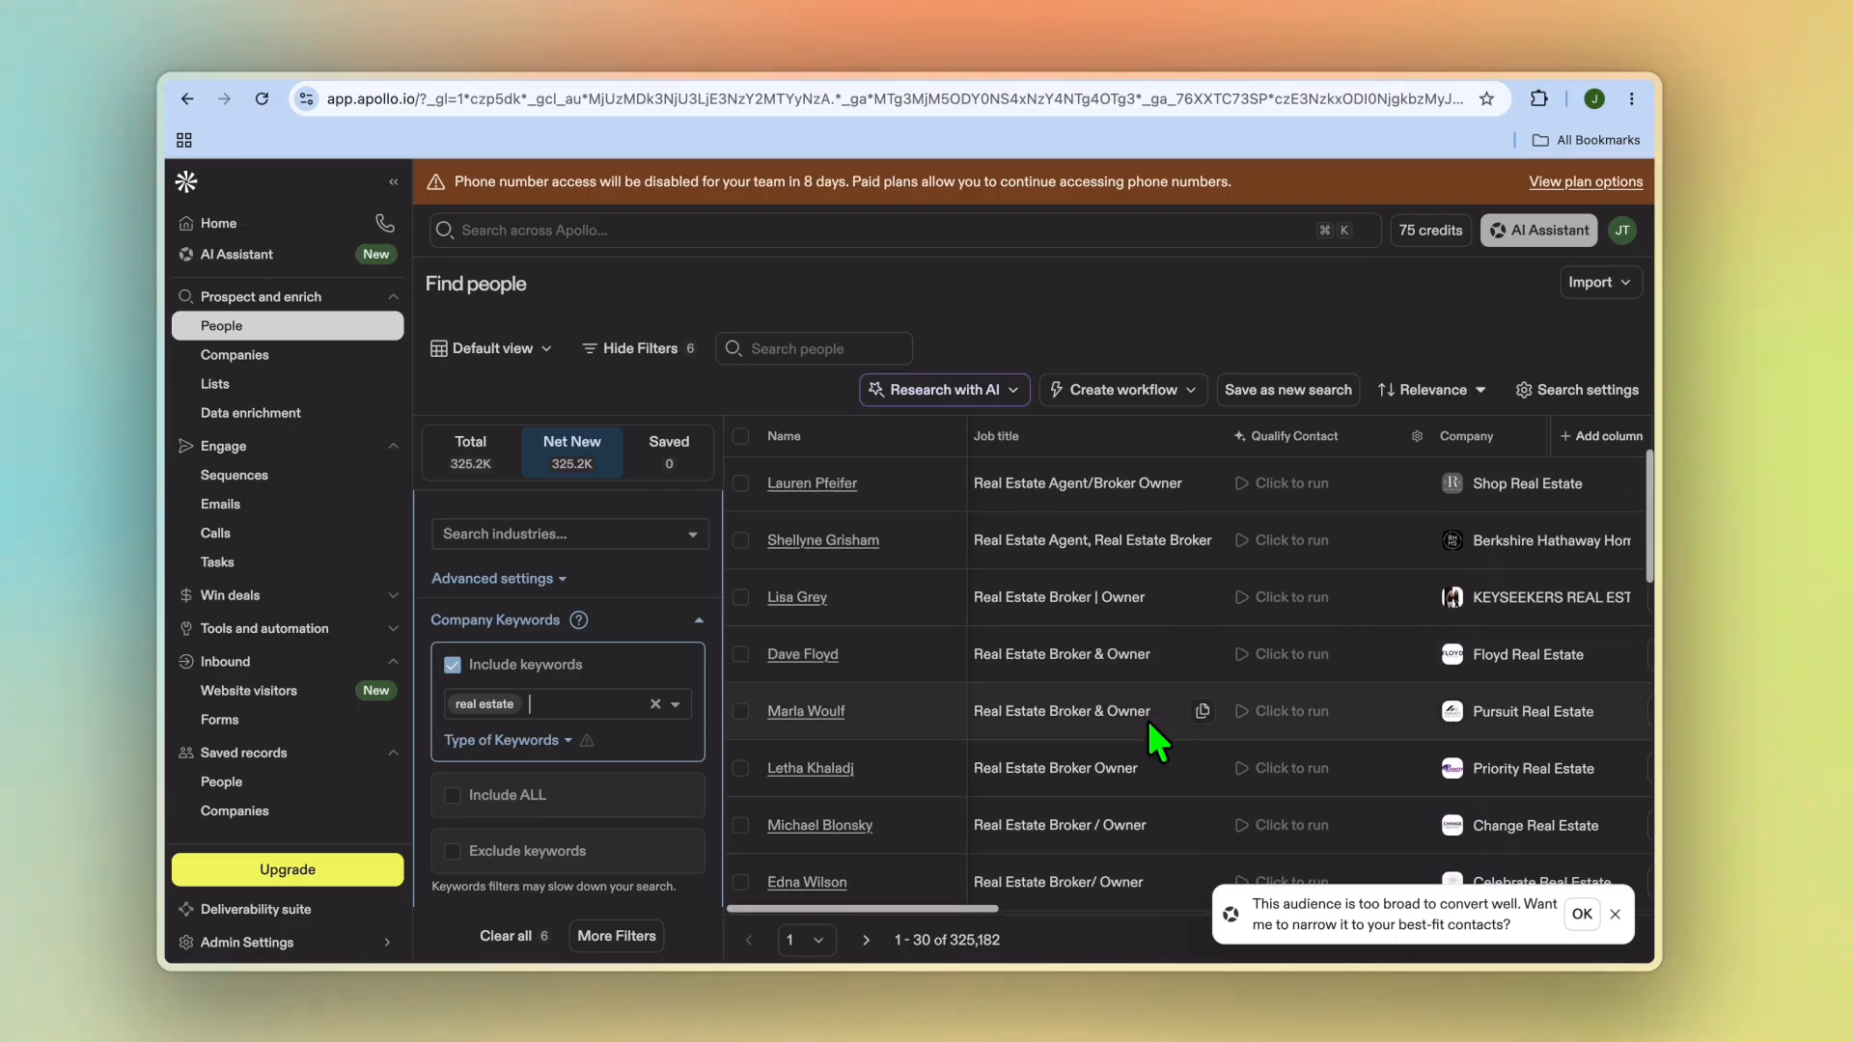
pyautogui.scroll(-1, 1150, 728)
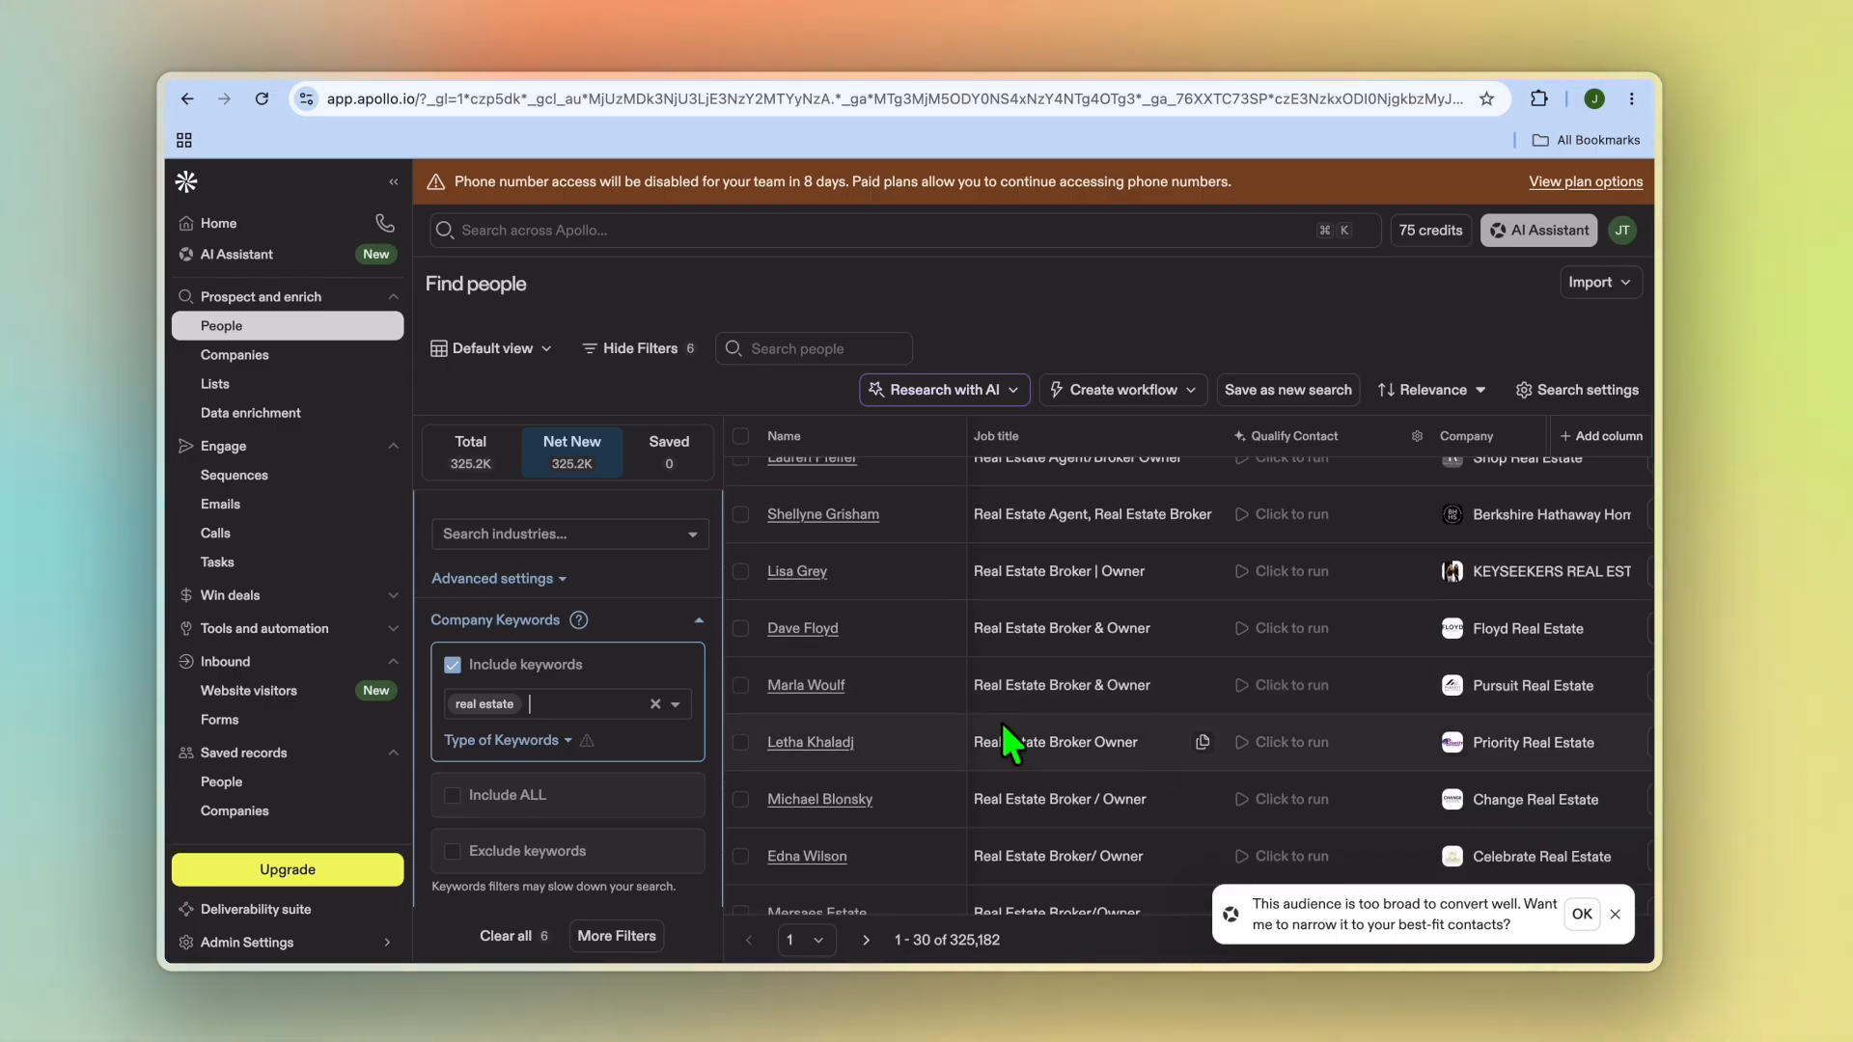
# Step: Browse the remaining filter categories in the filter panel, including the locked ones
pyautogui.scroll(-5, 538, 765)
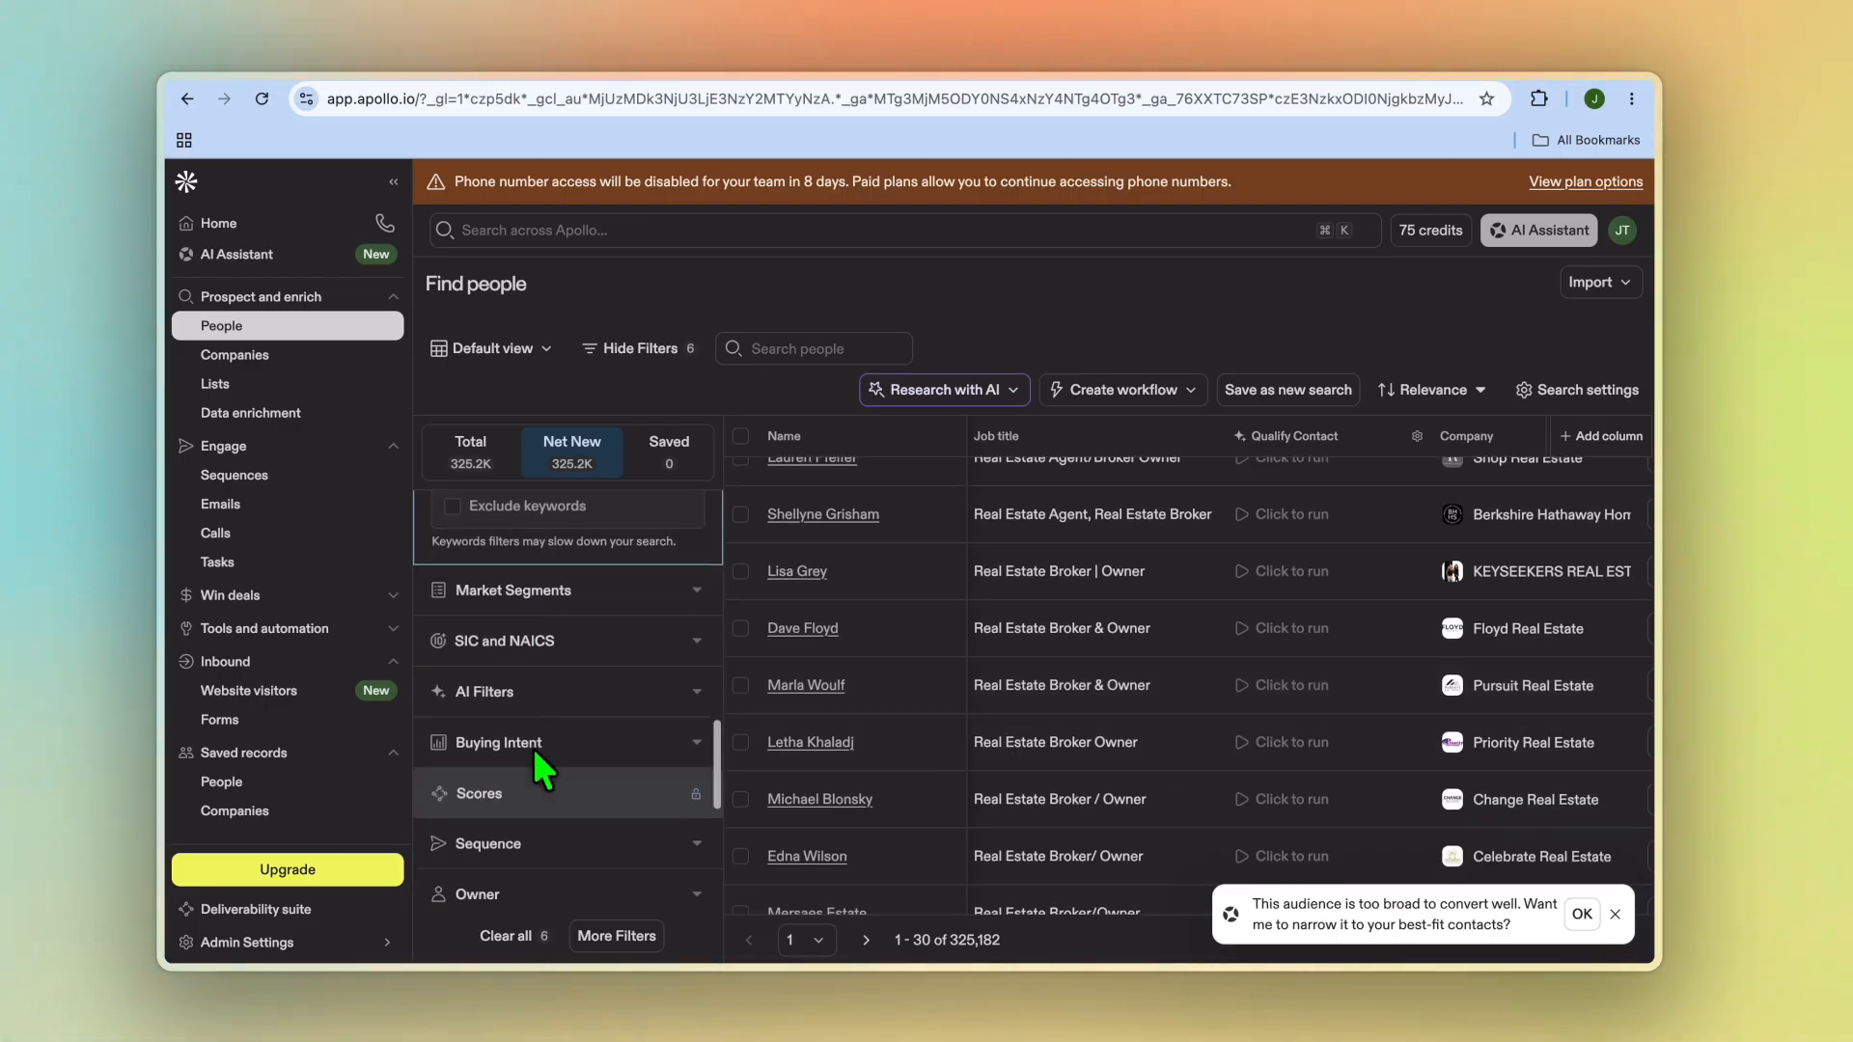
pyautogui.scroll(-6, 536, 758)
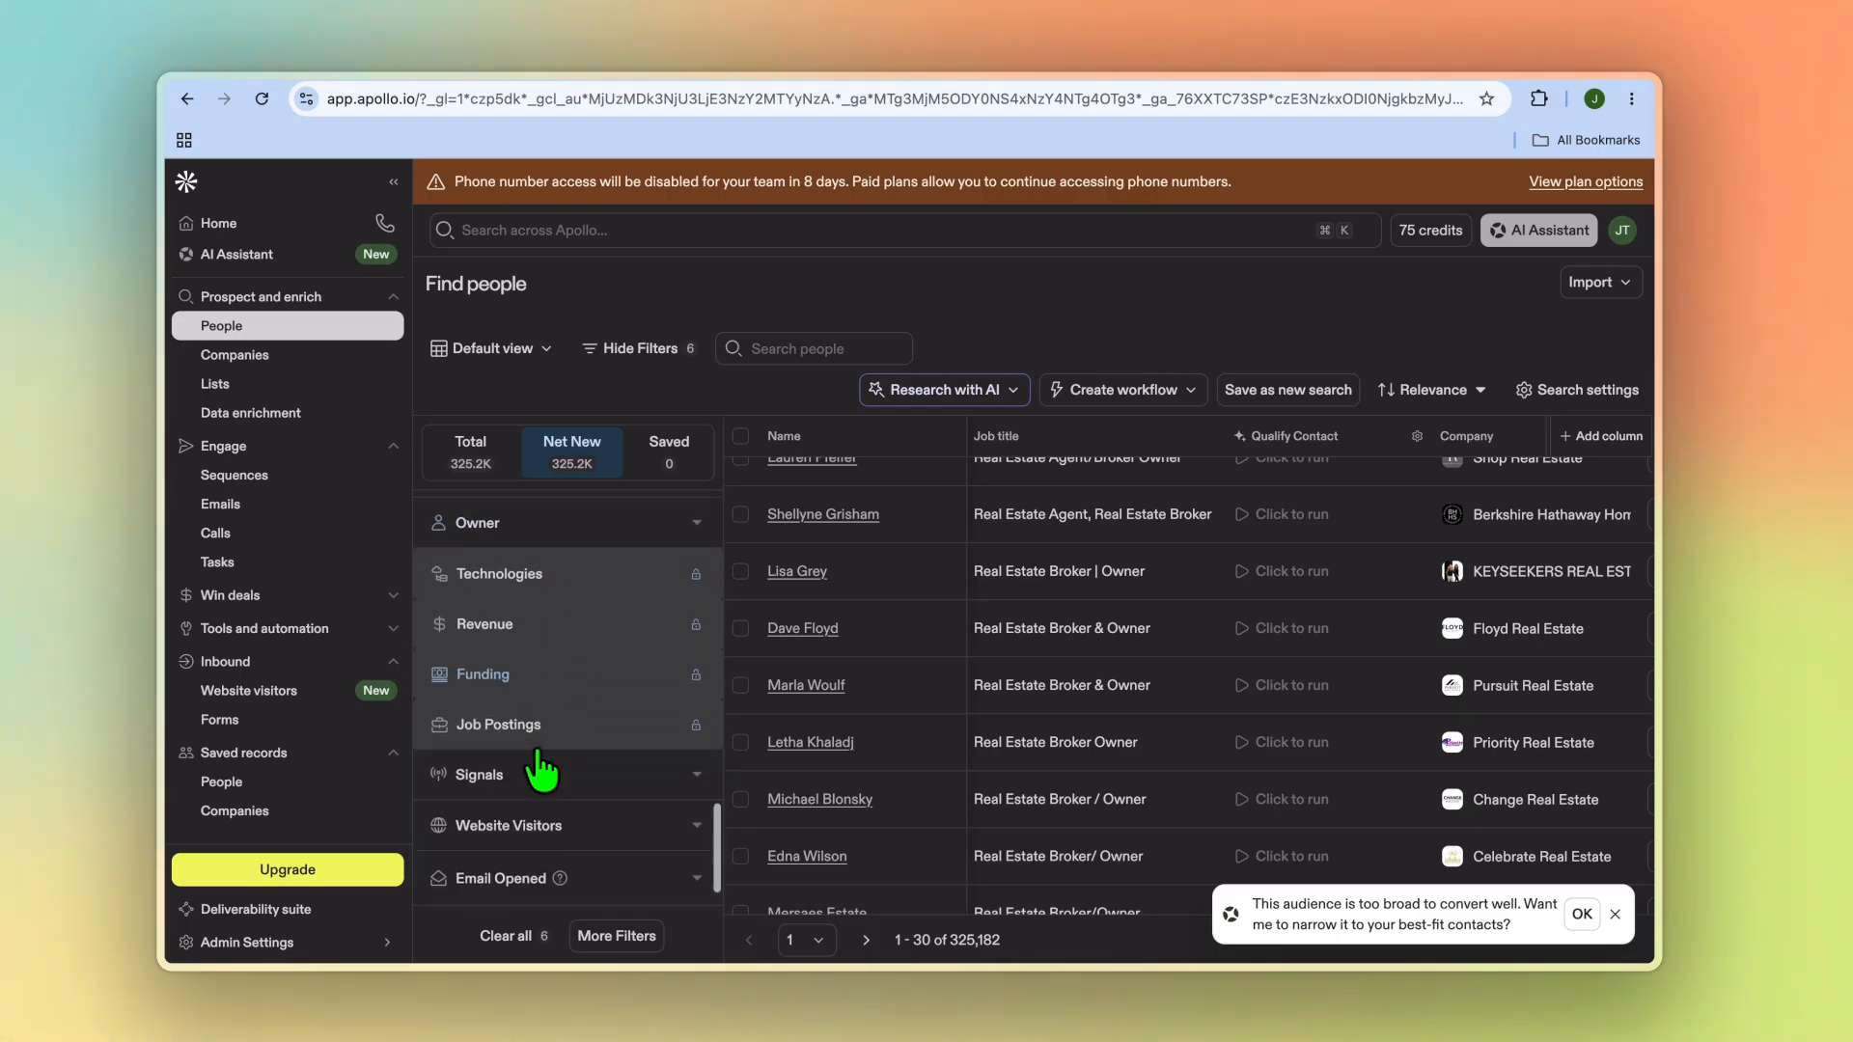
pyautogui.scroll(-1, 539, 759)
pyautogui.scroll(1, 538, 759)
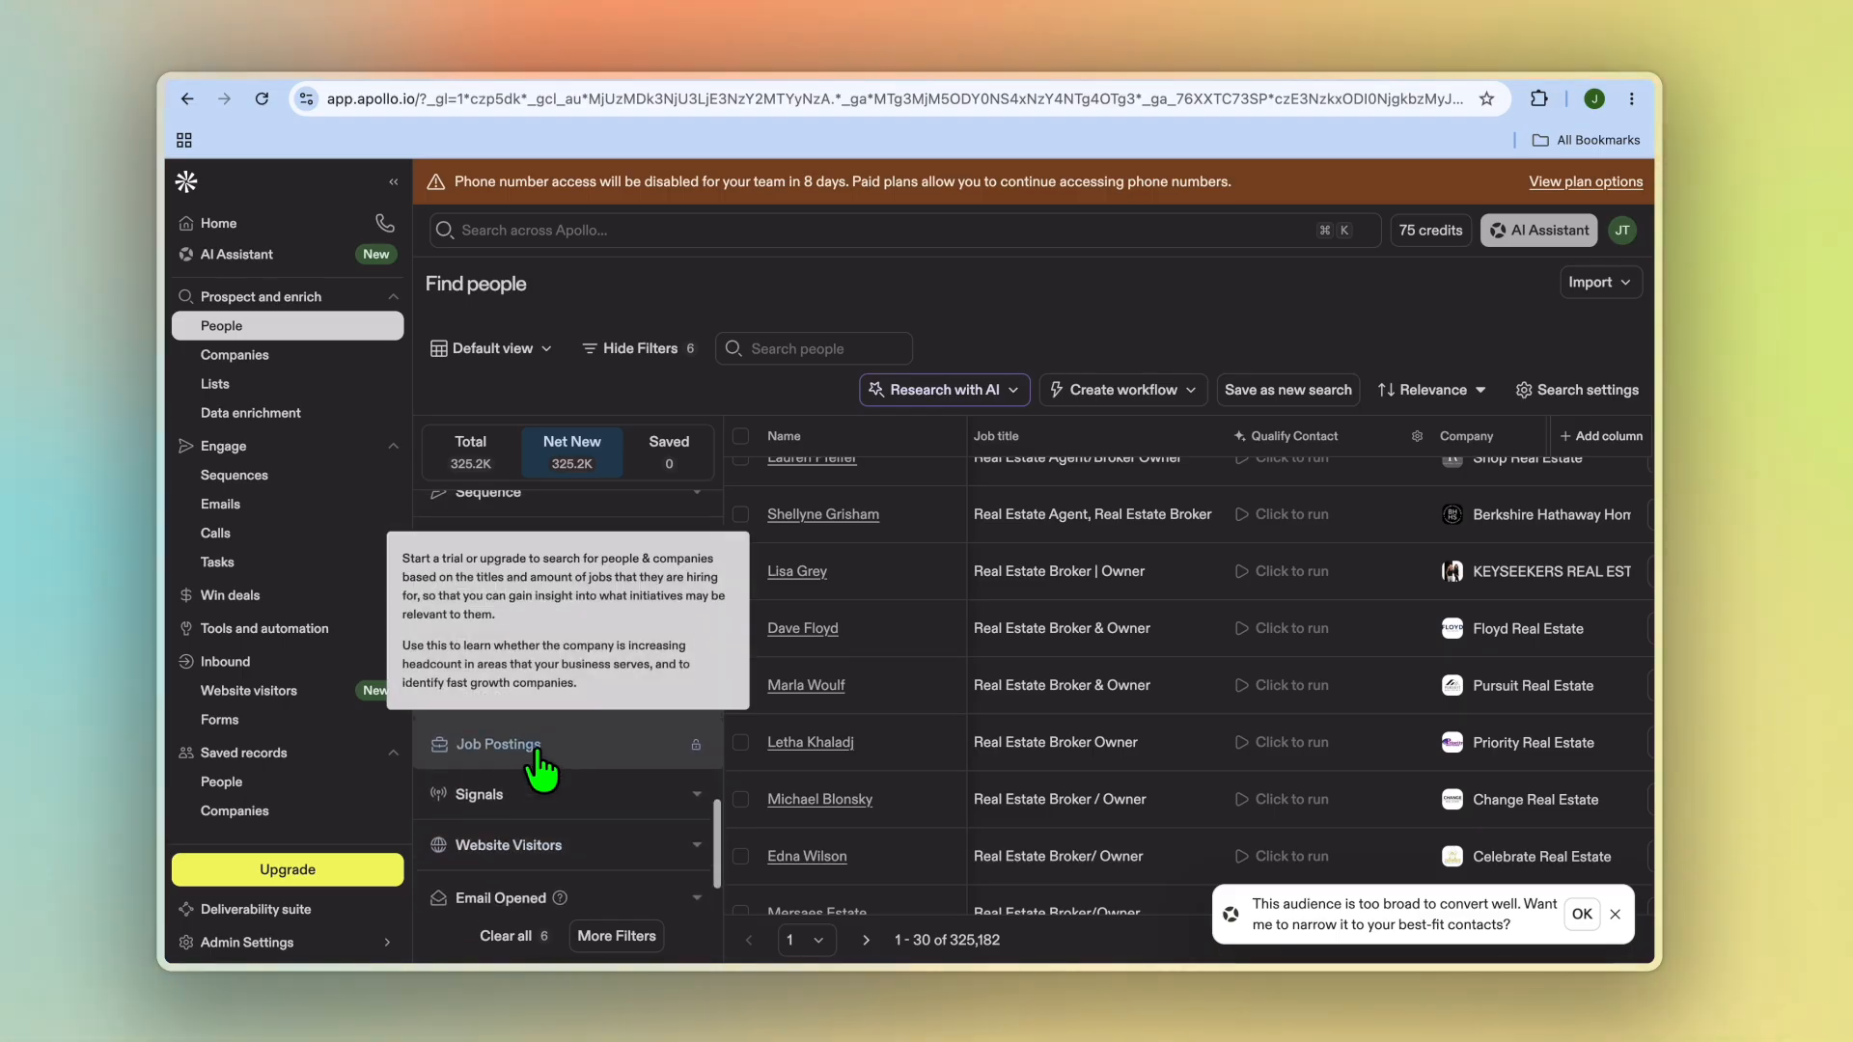
pyautogui.scroll(1, 538, 759)
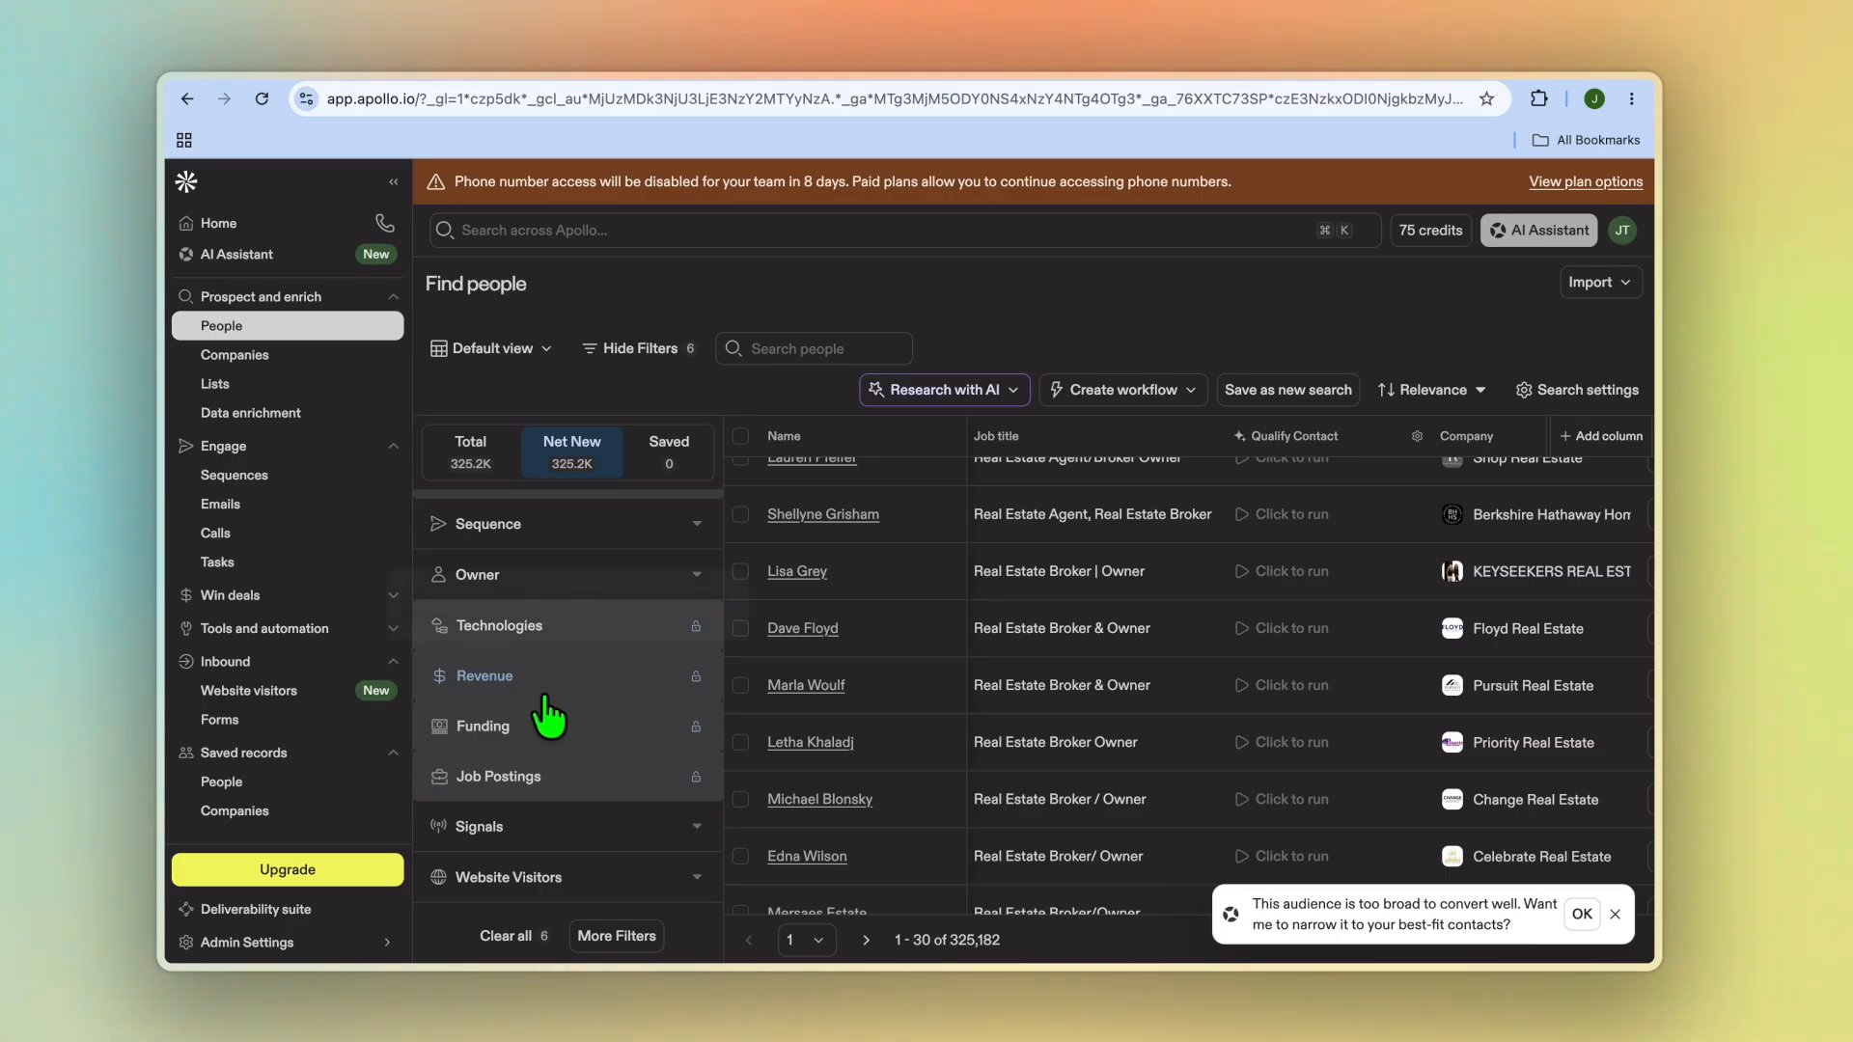
pyautogui.scroll(2, 579, 632)
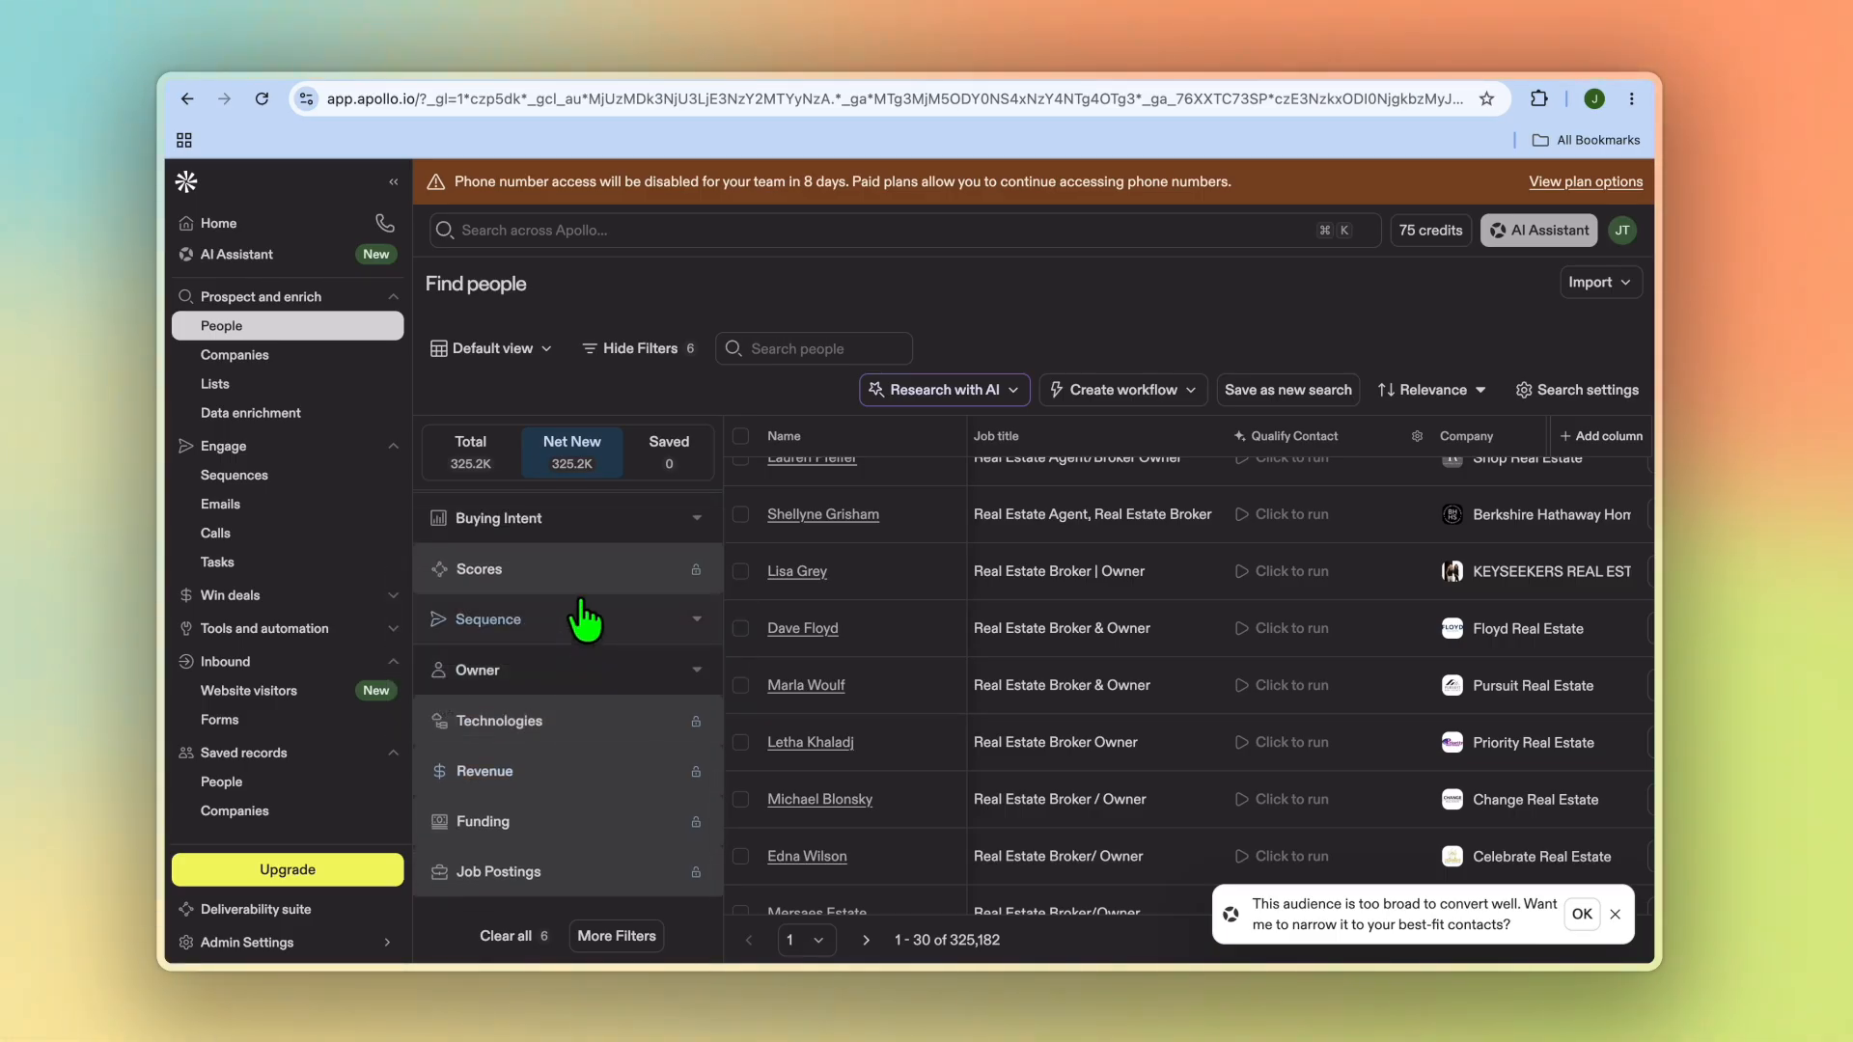
pyautogui.moveTo(601, 568)
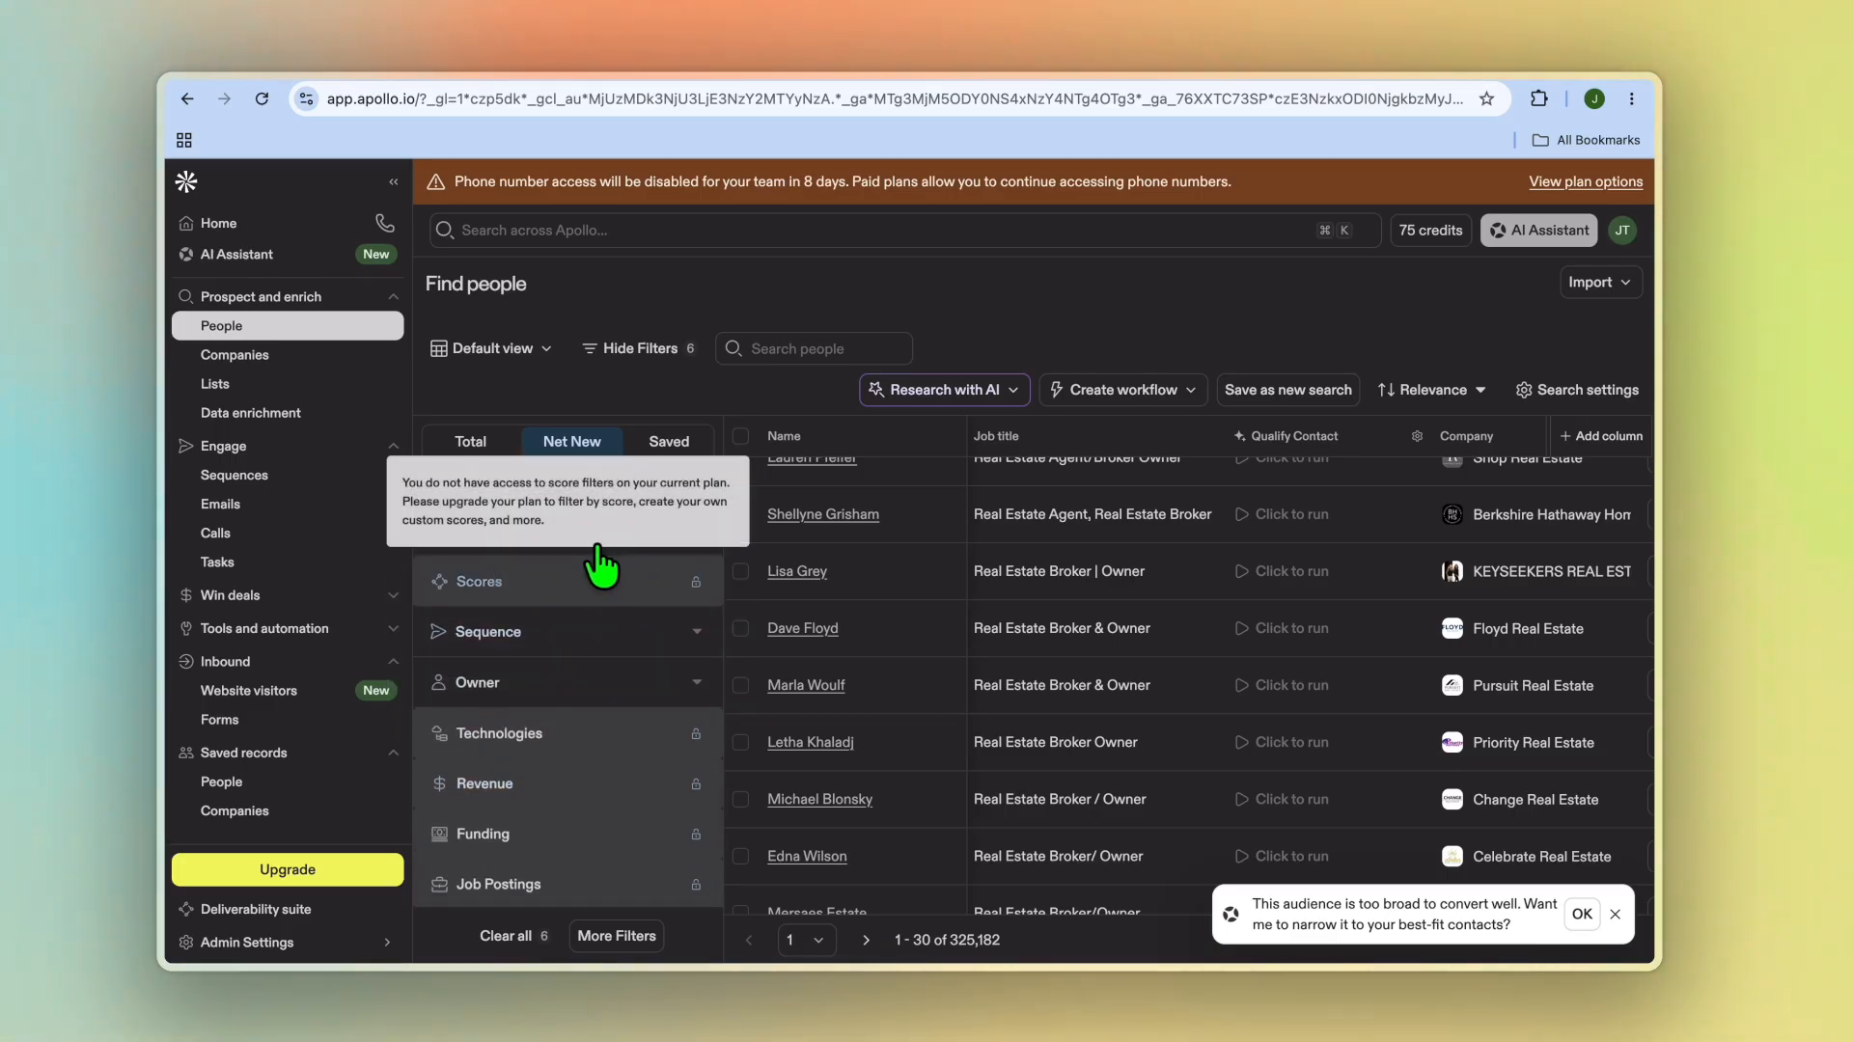
pyautogui.scroll(4, 582, 676)
pyautogui.scroll(-2, 581, 666)
pyautogui.scroll(3, 586, 656)
pyautogui.scroll(5, 588, 656)
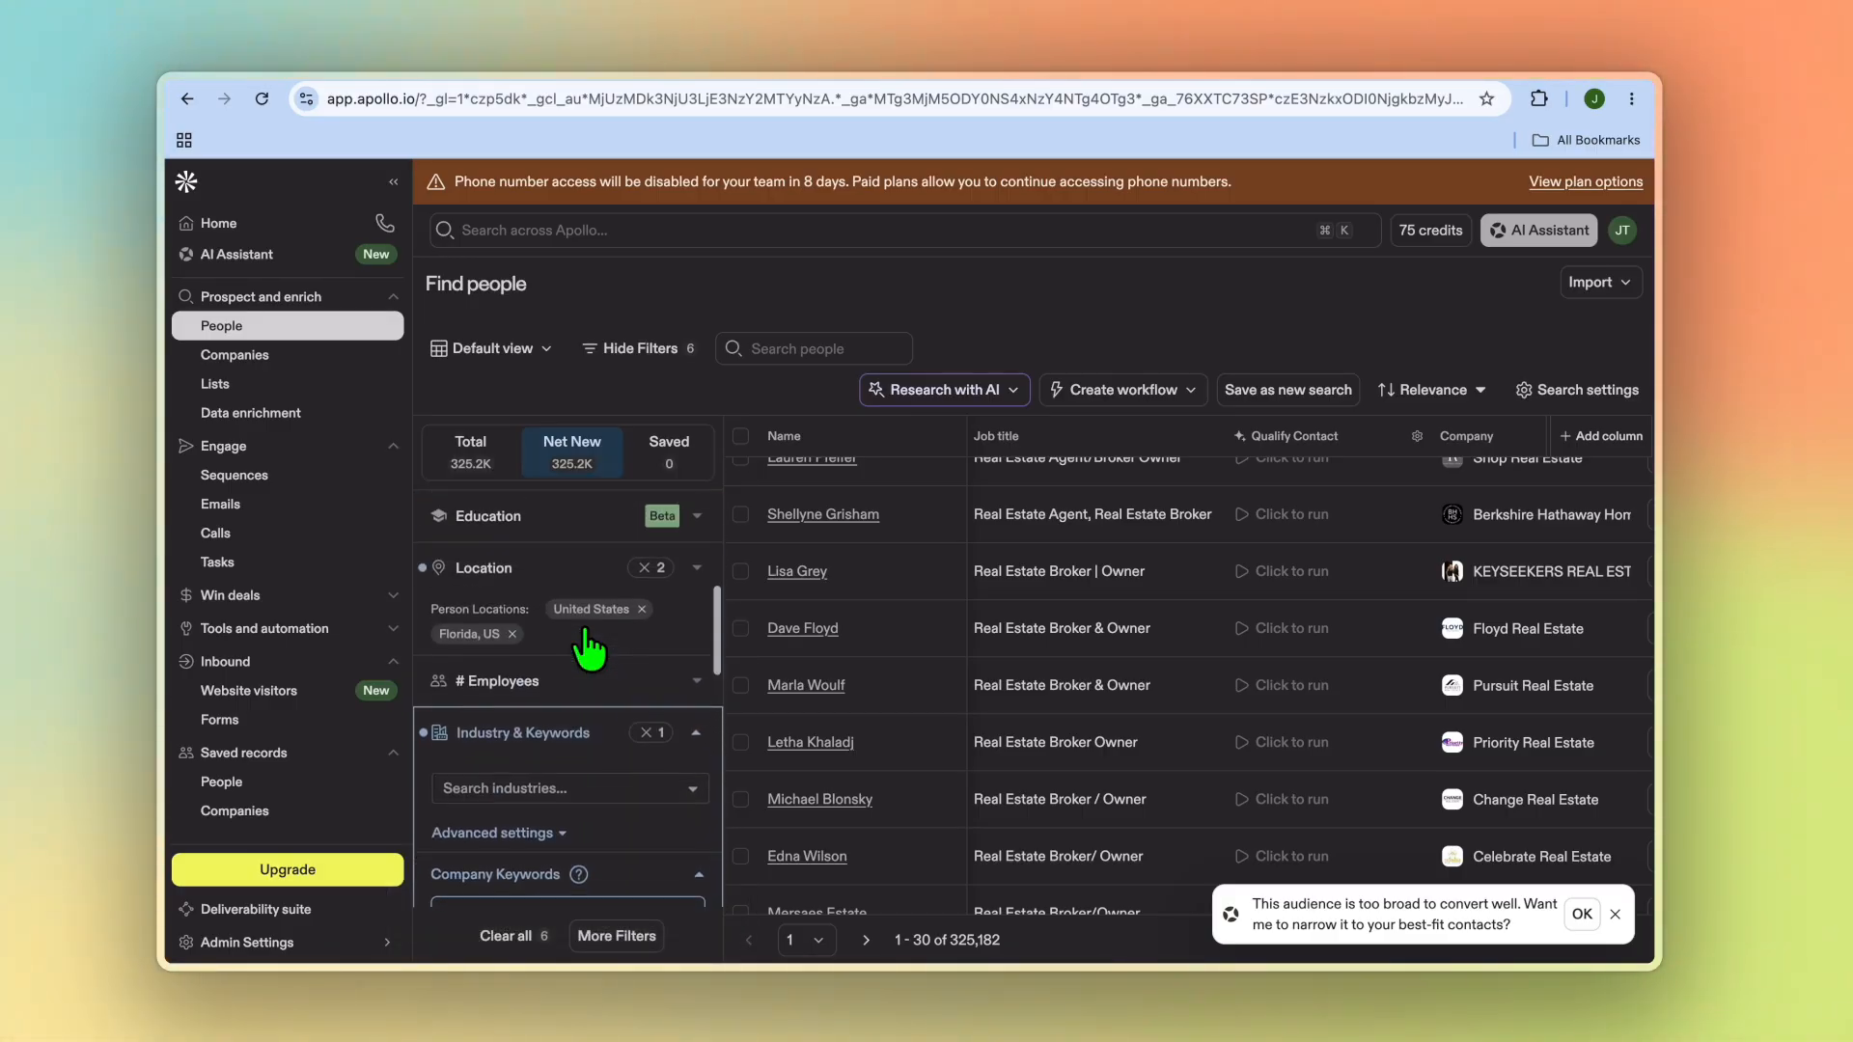
# Step: Limit the # Employees filter to the 11-20 and 21-50 company size ranges
pyautogui.click(641, 712)
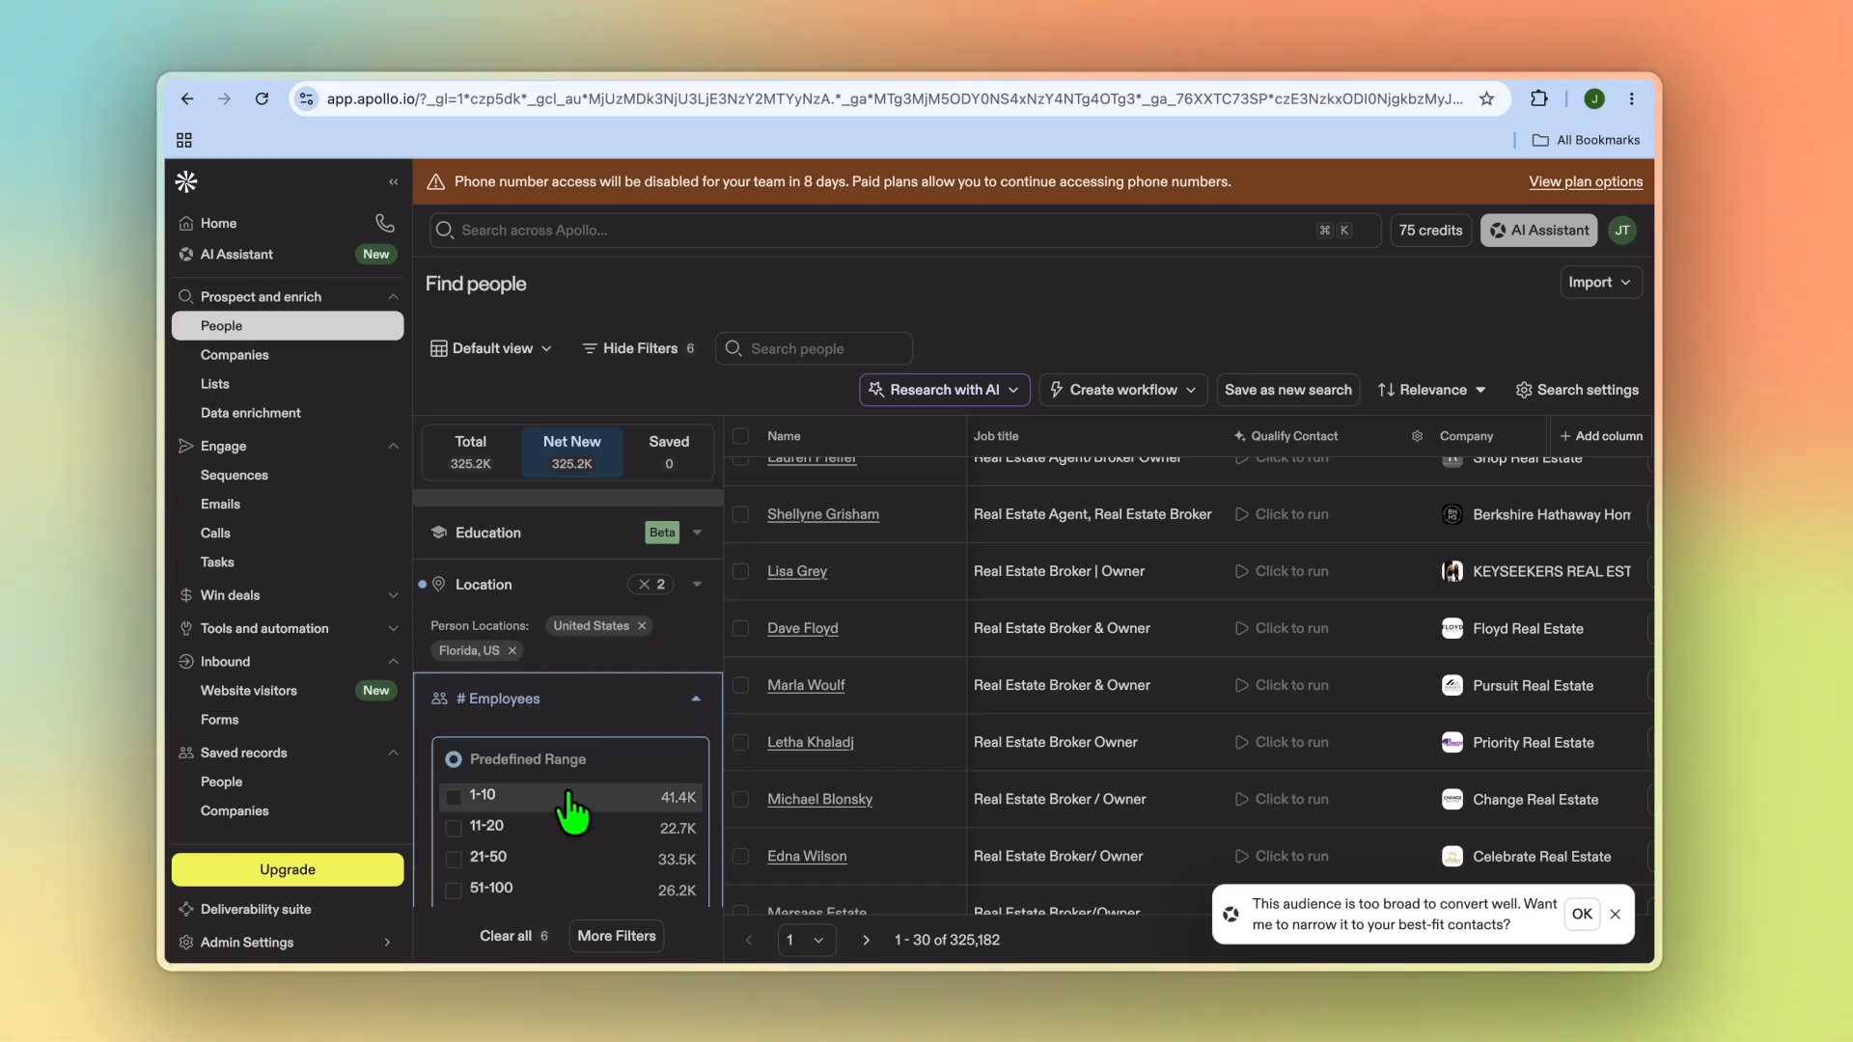
pyautogui.scroll(-2, 576, 847)
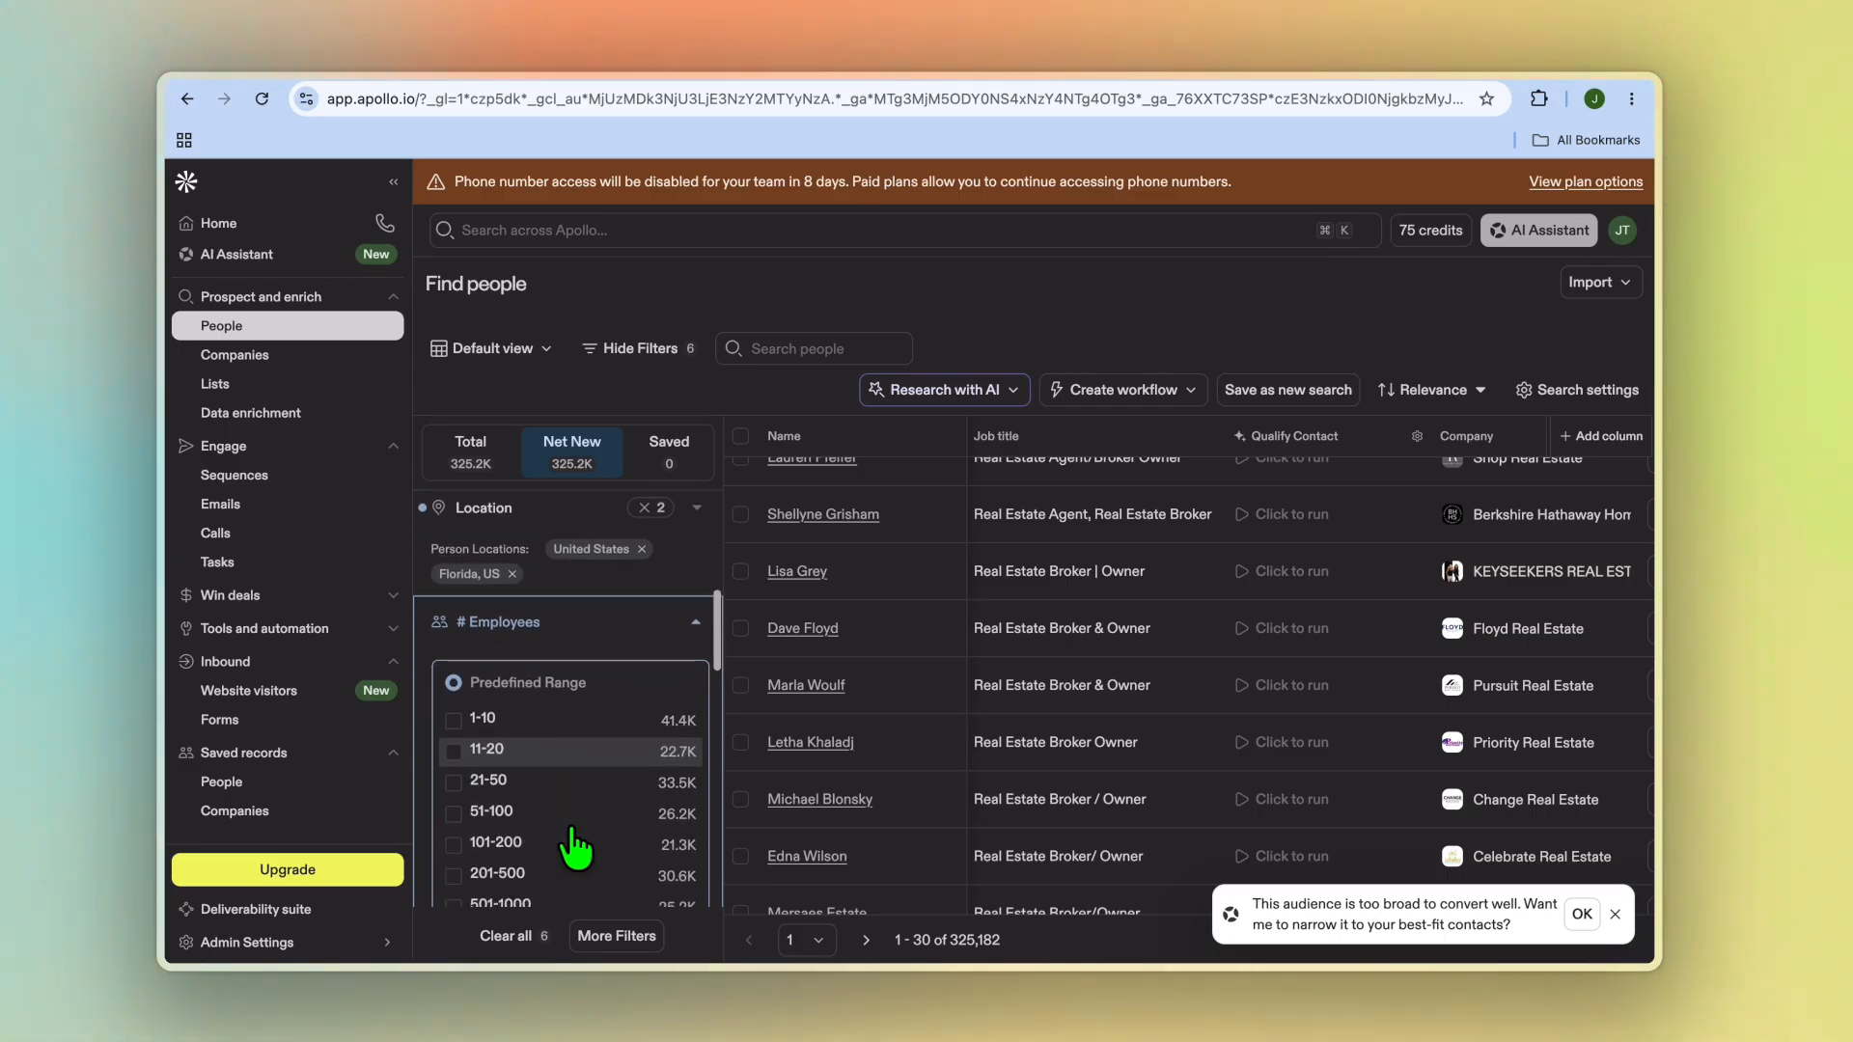
pyautogui.click(453, 720)
pyautogui.click(452, 751)
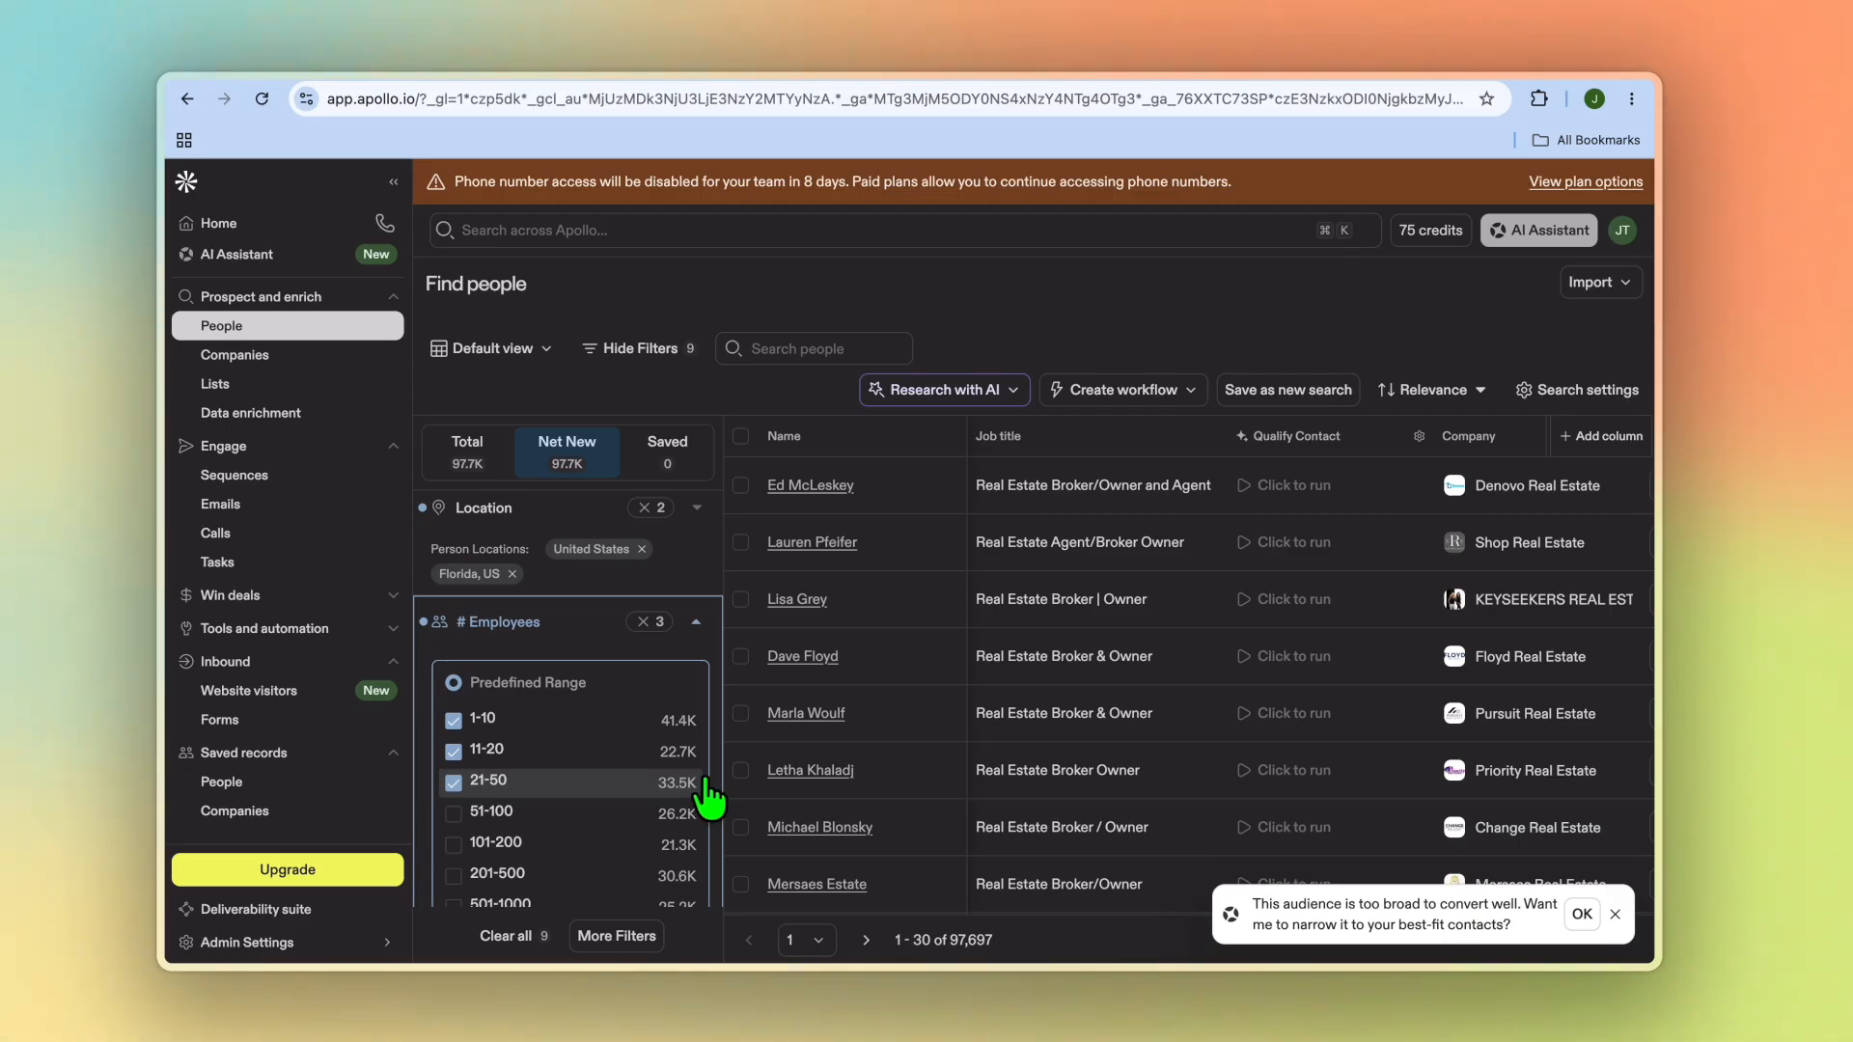
pyautogui.click(482, 720)
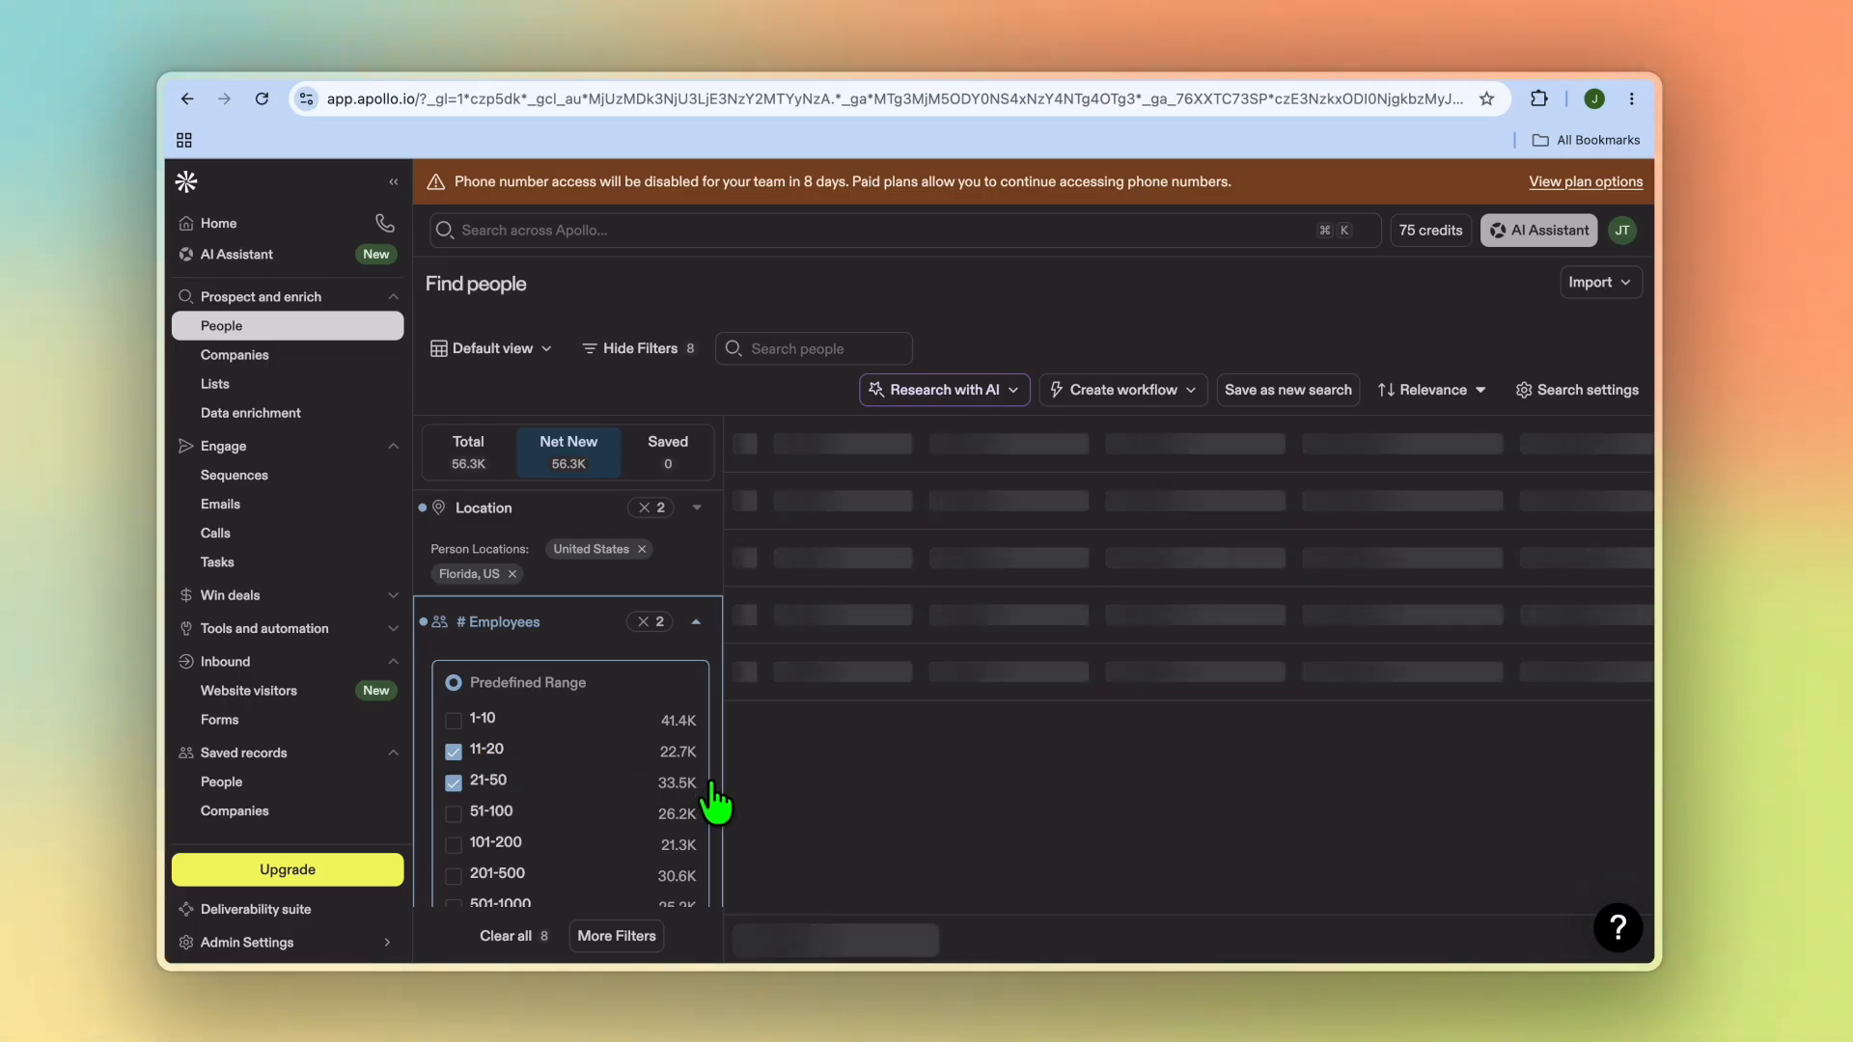
# Step: Scroll through the narrowed people results to review the contacts and their companies
pyautogui.scroll(-1, 912, 666)
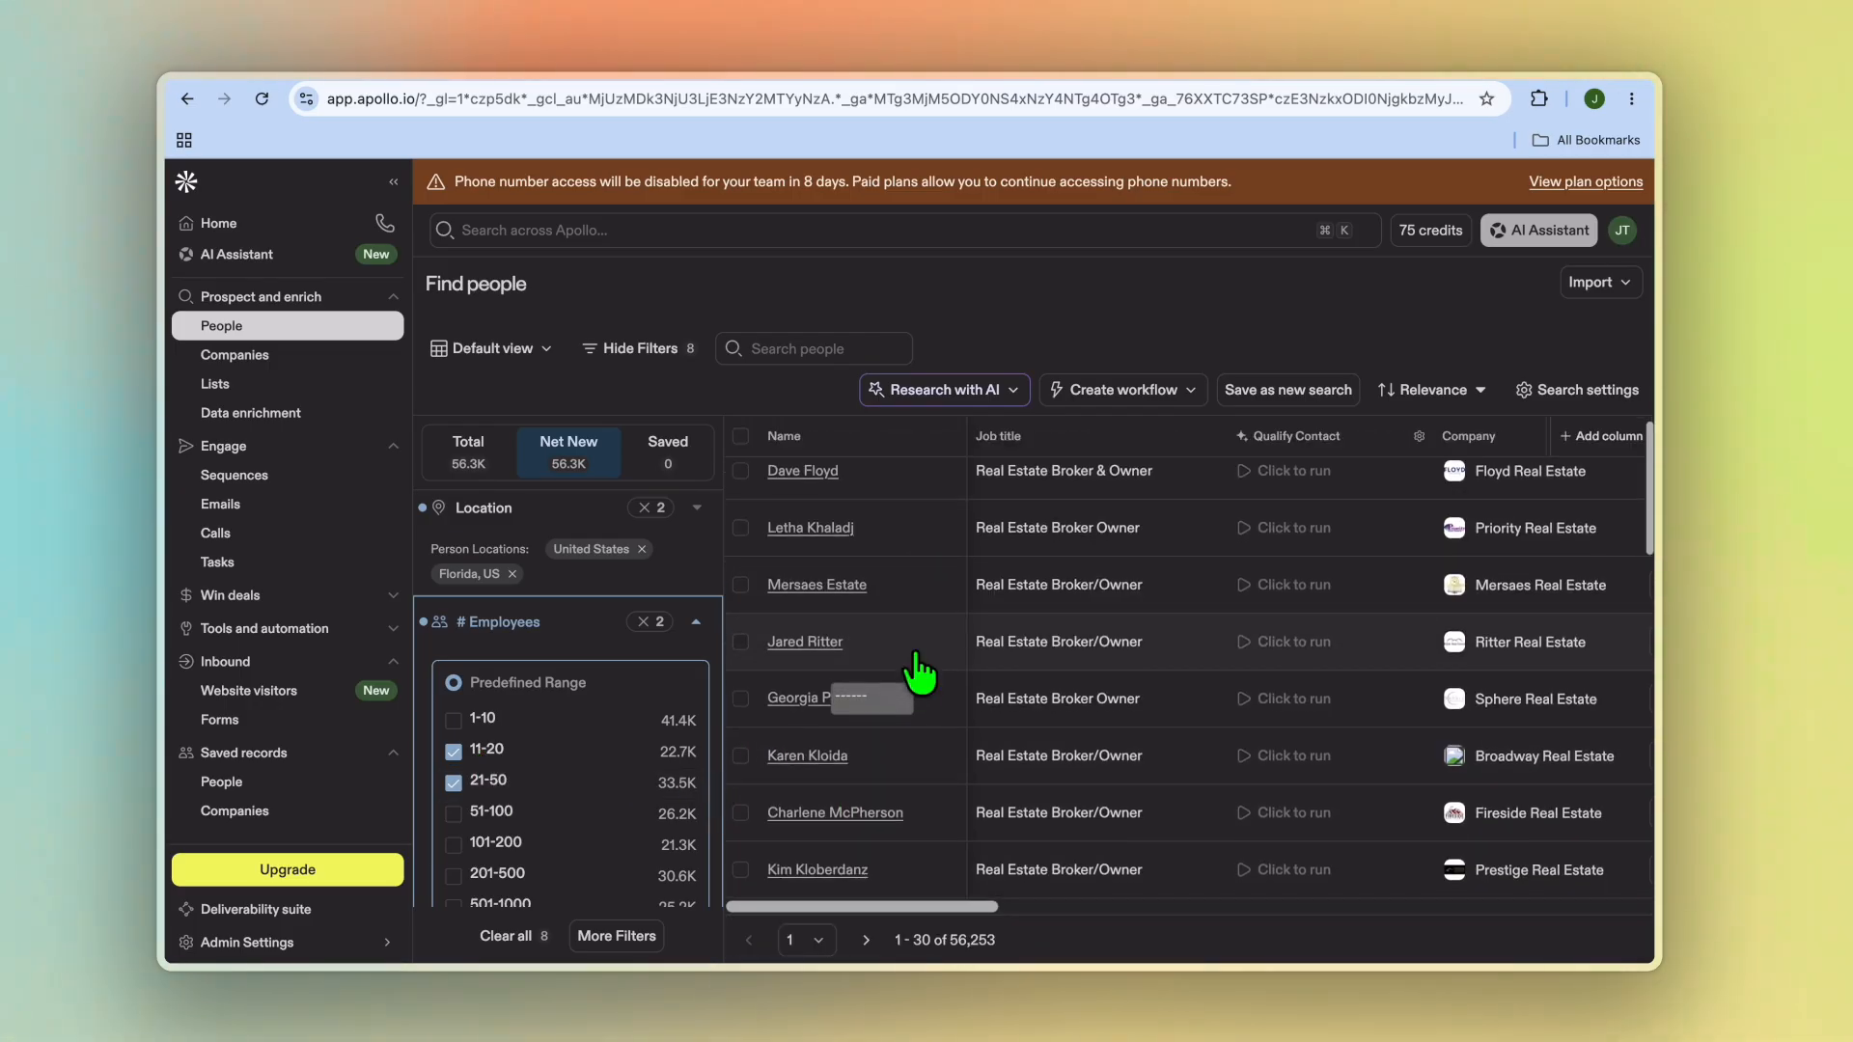
pyautogui.scroll(-5, 913, 654)
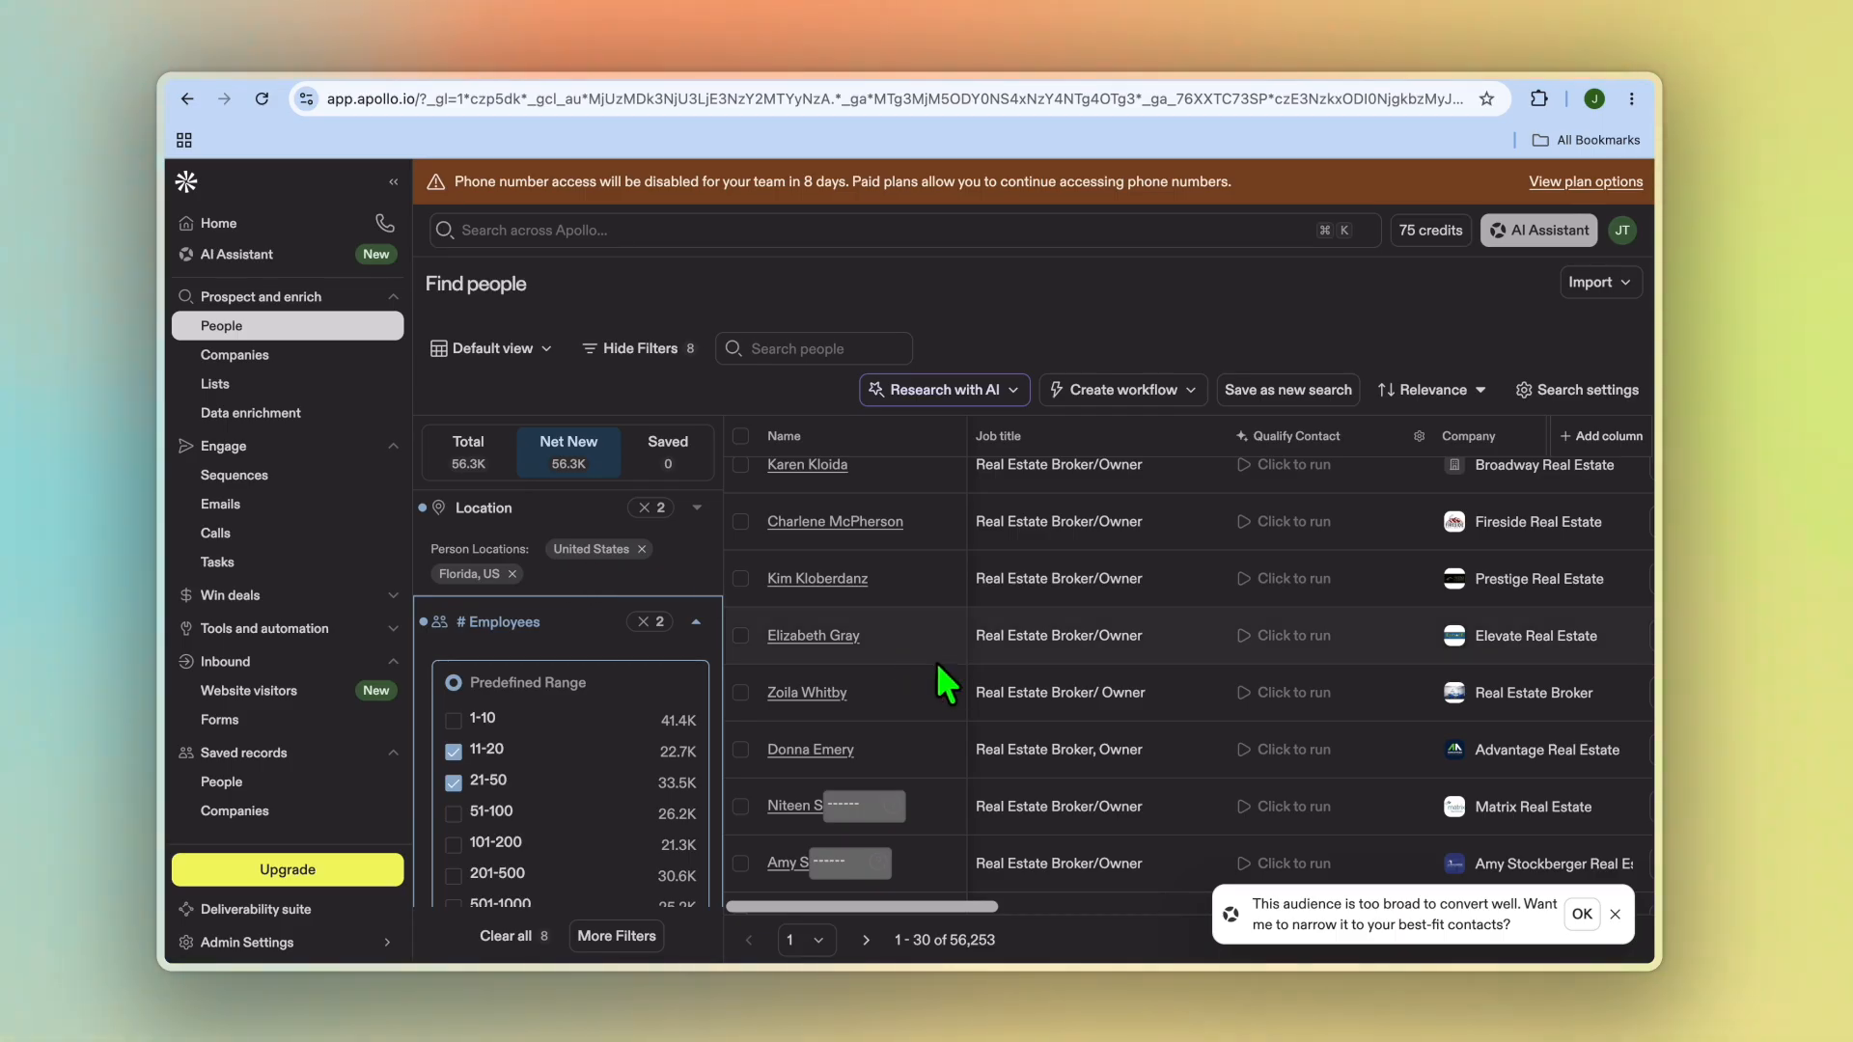
pyautogui.scroll(-4, 940, 676)
pyautogui.scroll(7, 953, 675)
pyautogui.hscroll(5, 1220, 641)
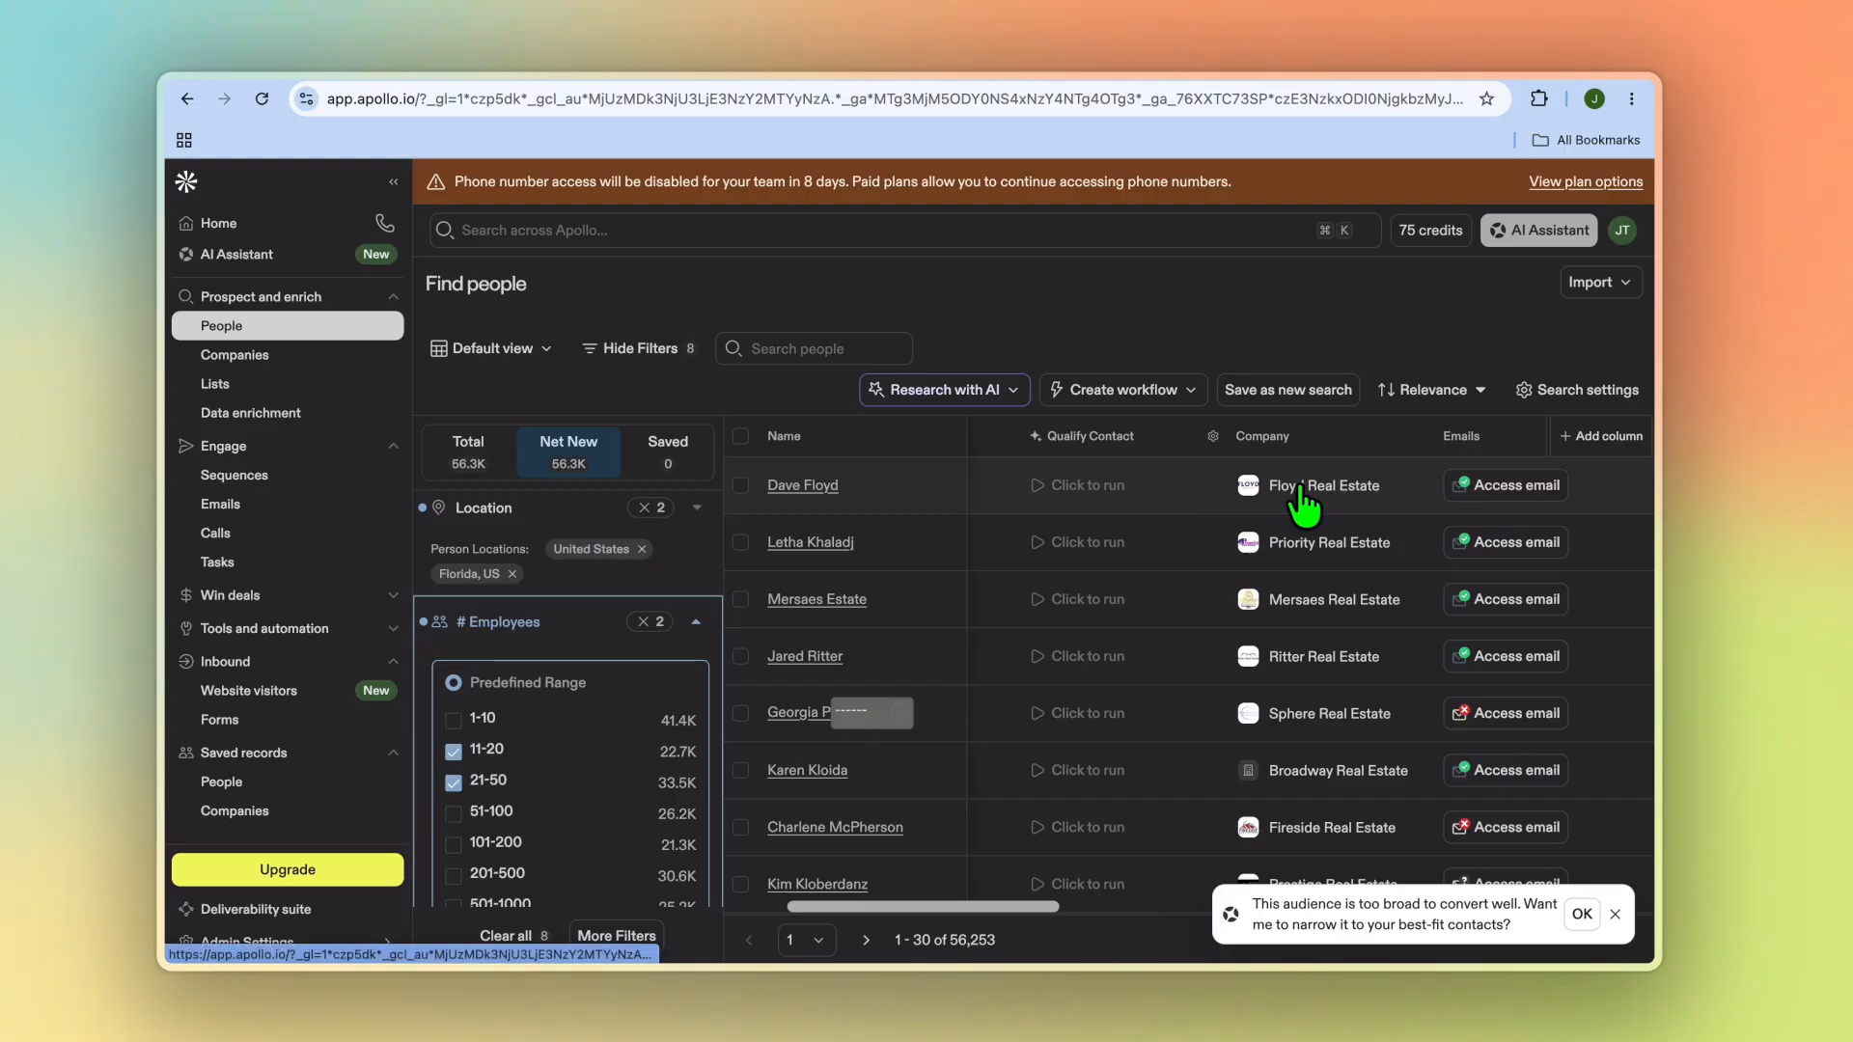
# Step: Open the Floyd Real Estate company profile to review its details, then close it
pyautogui.click(1302, 488)
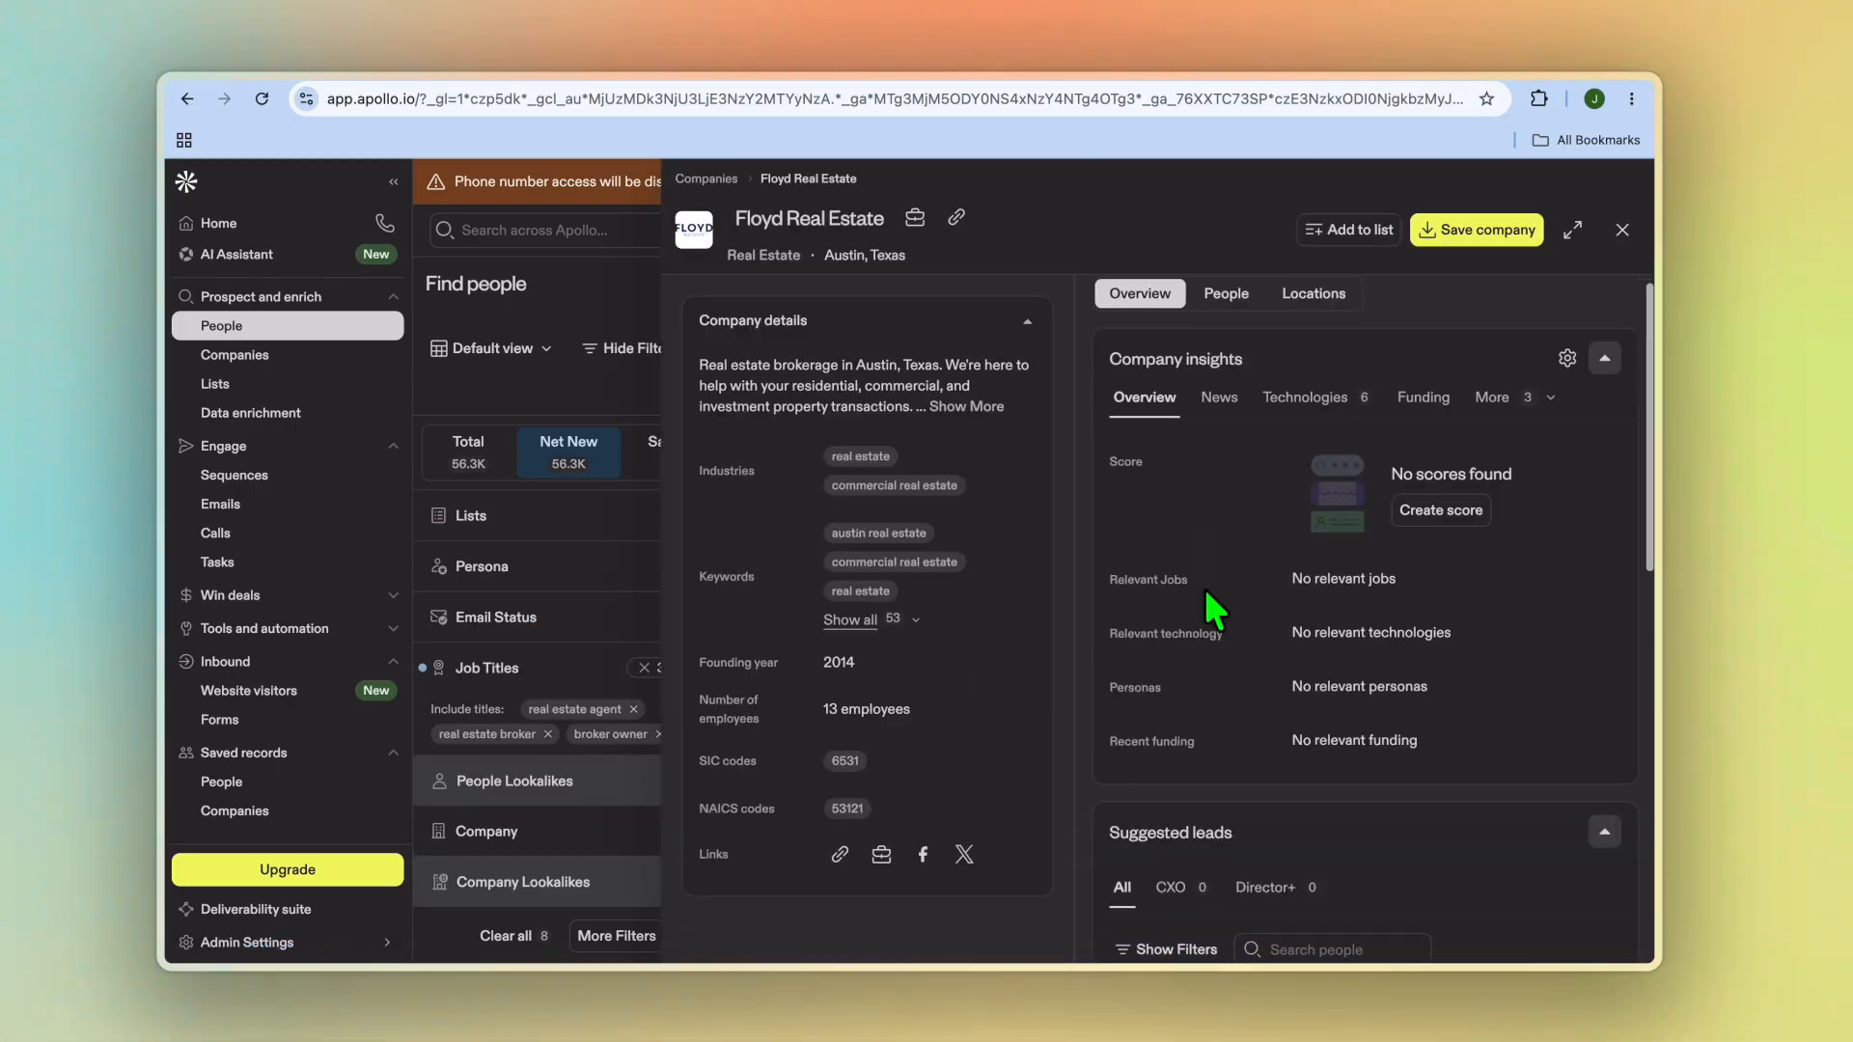
pyautogui.scroll(-1, 1214, 608)
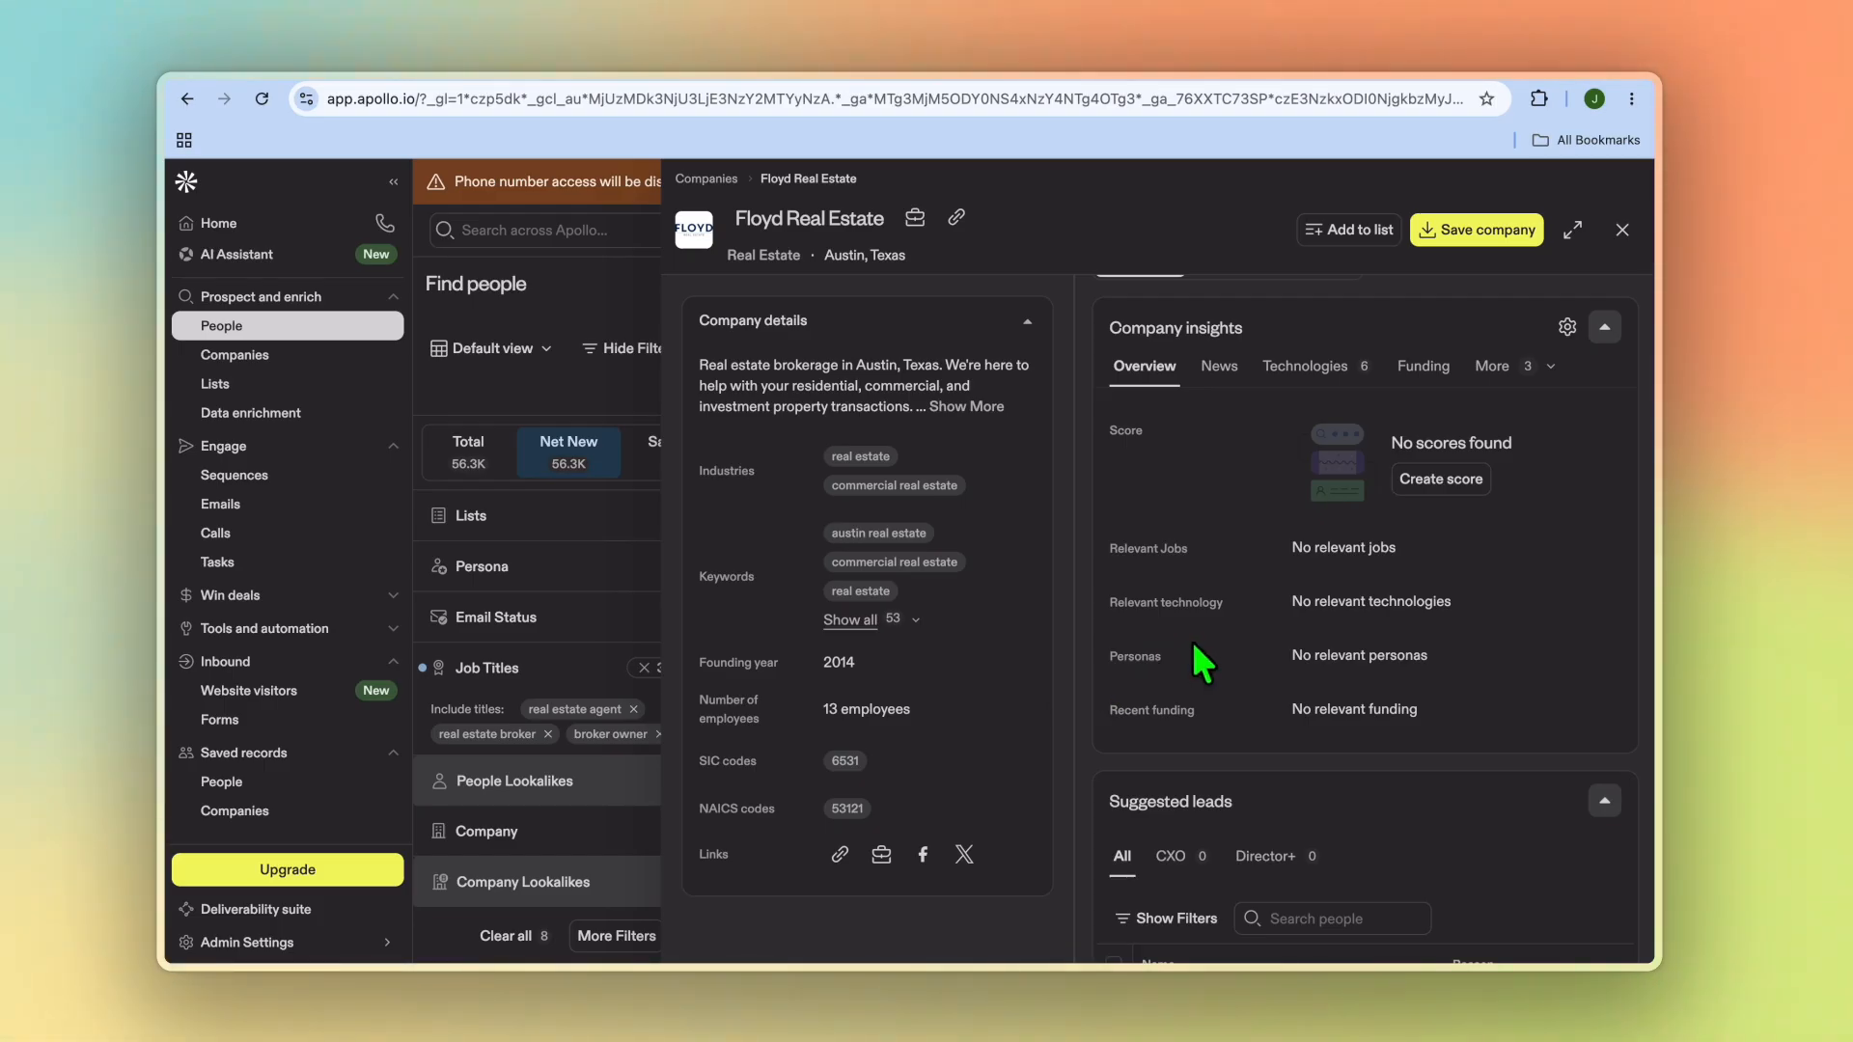
pyautogui.click(1622, 229)
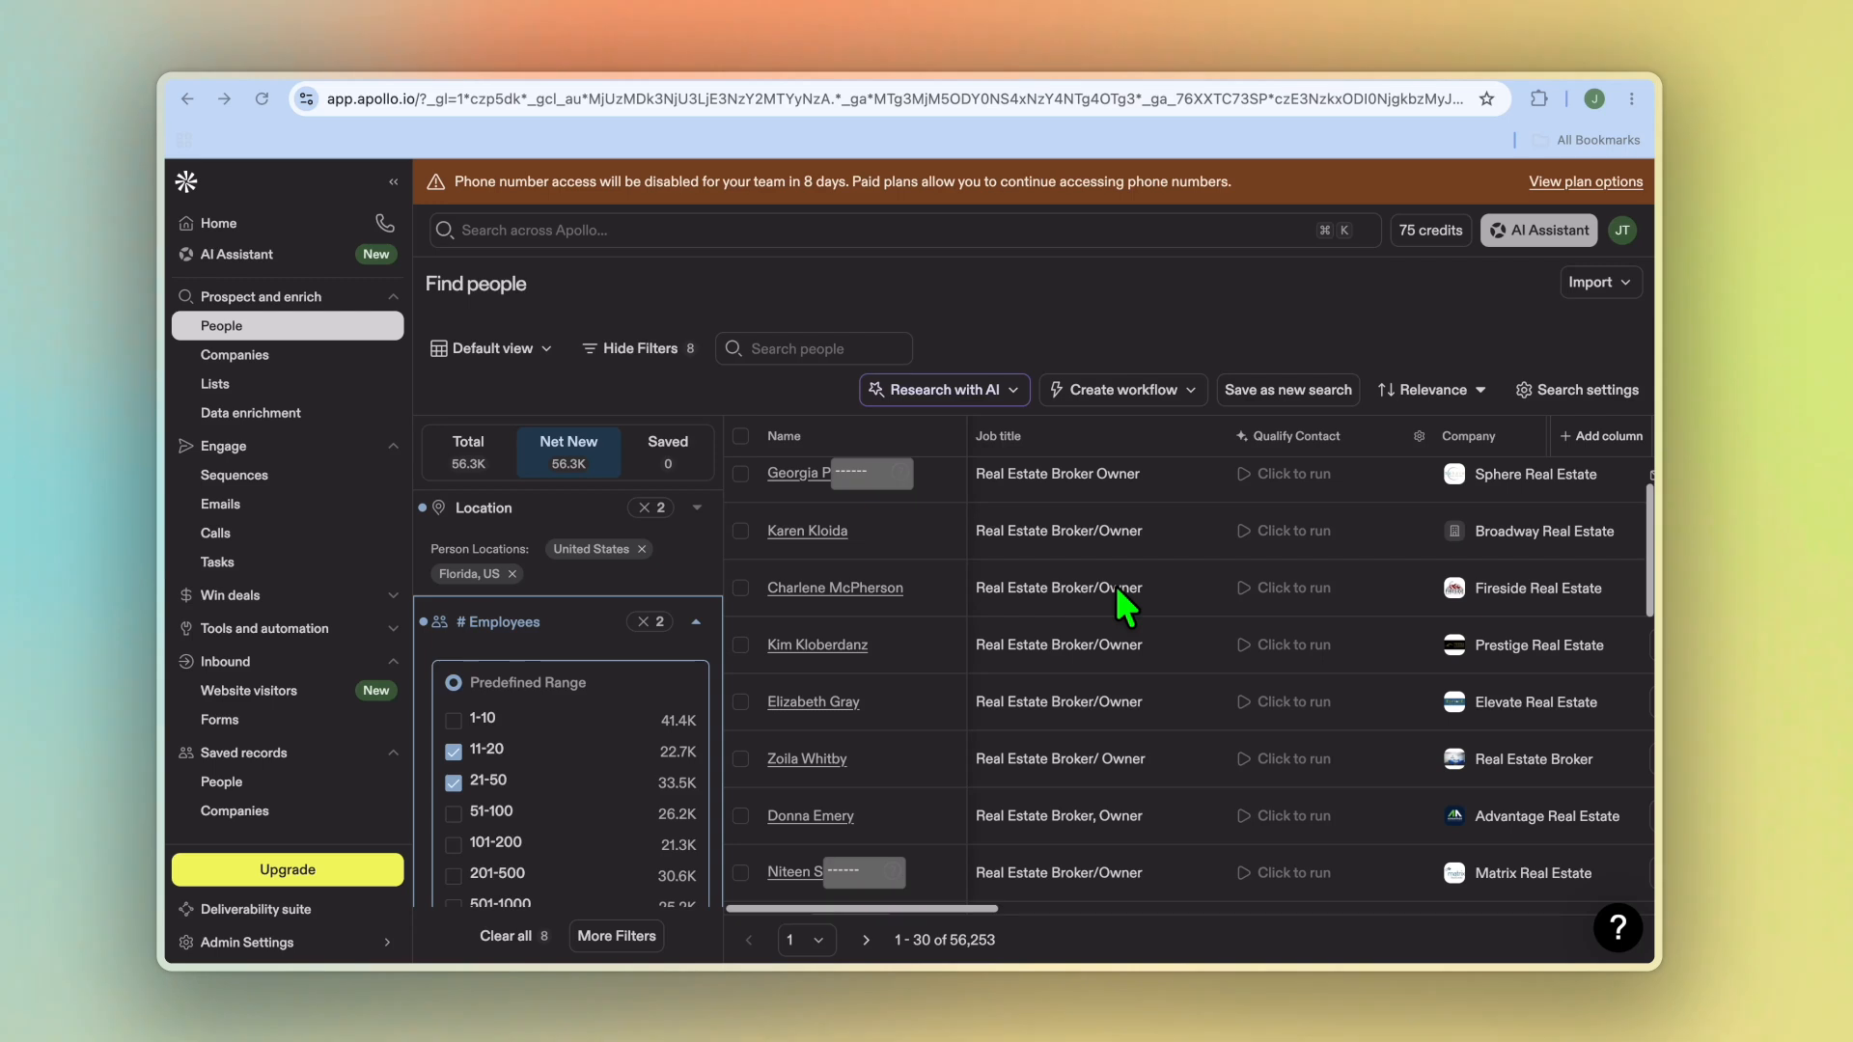
# Step: Scroll across the result columns to review the contacts' email and phone number availability
pyautogui.hscroll(1, 1115, 585)
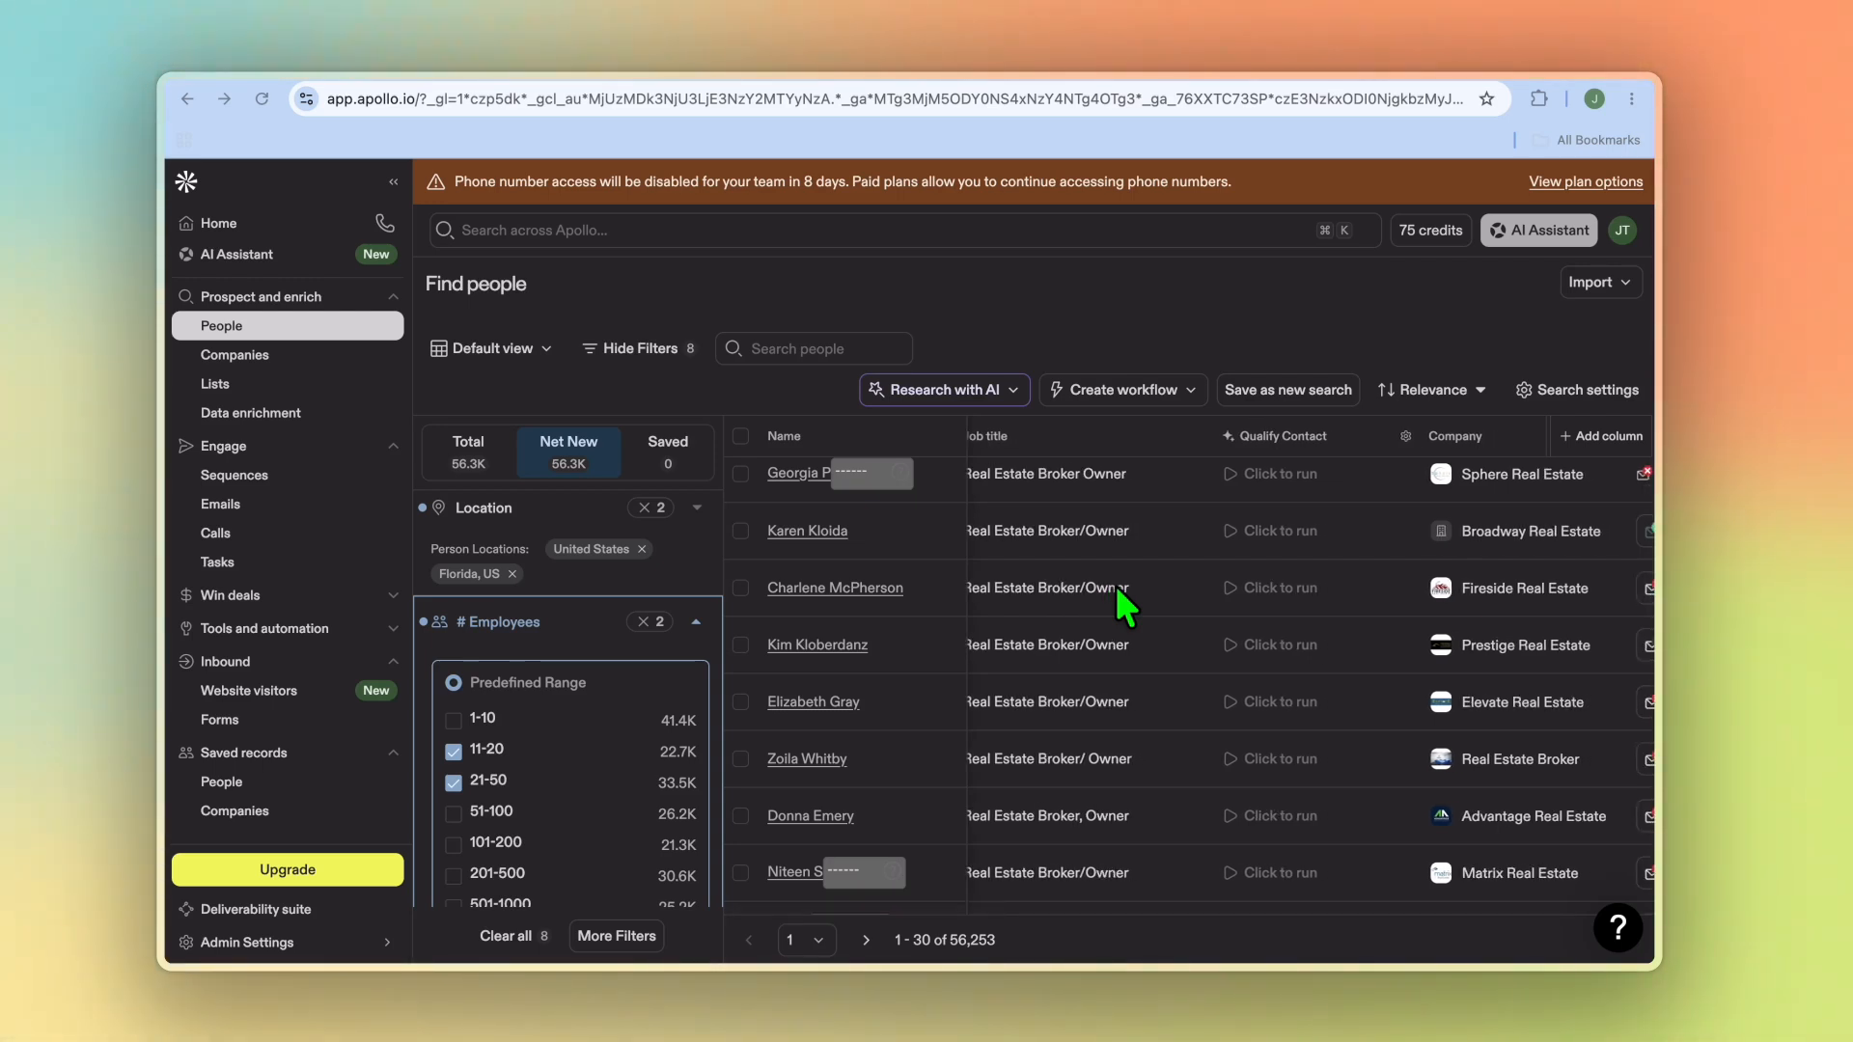
pyautogui.hscroll(1, 1116, 586)
pyautogui.hscroll(4, 1115, 587)
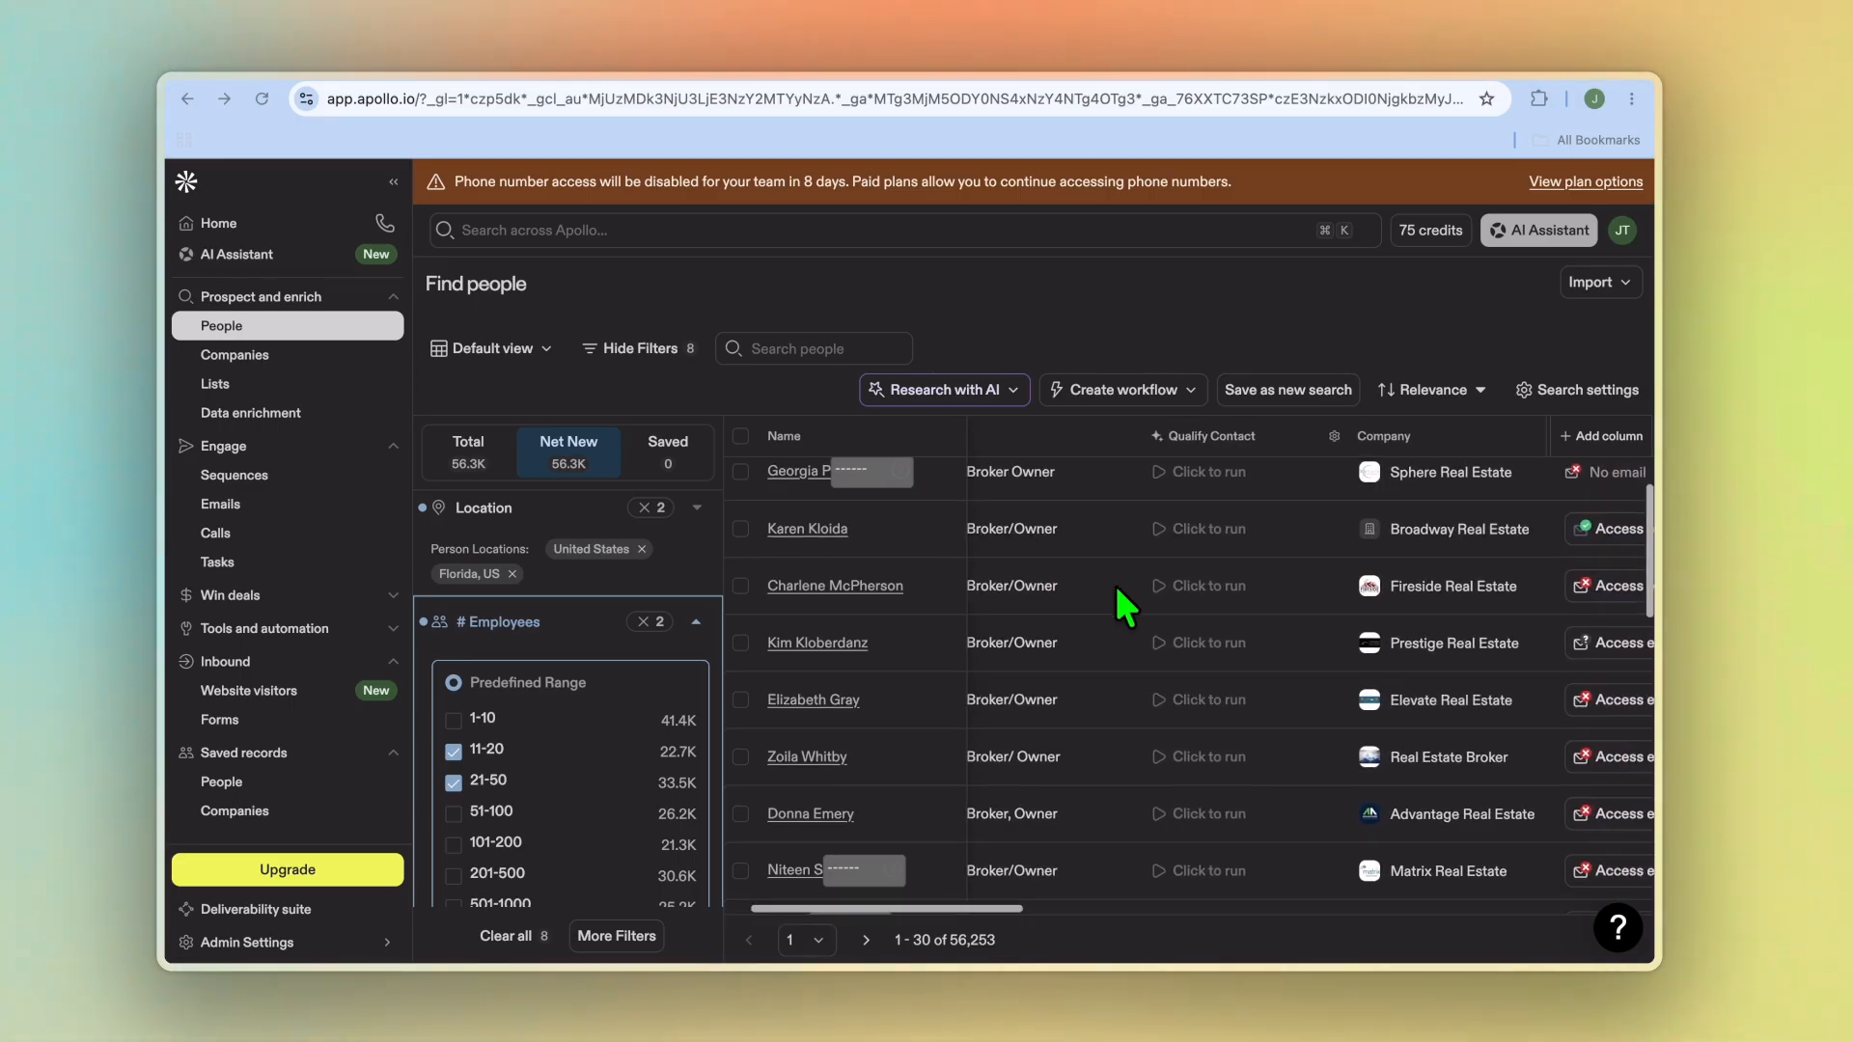
pyautogui.hscroll(2, 1125, 605)
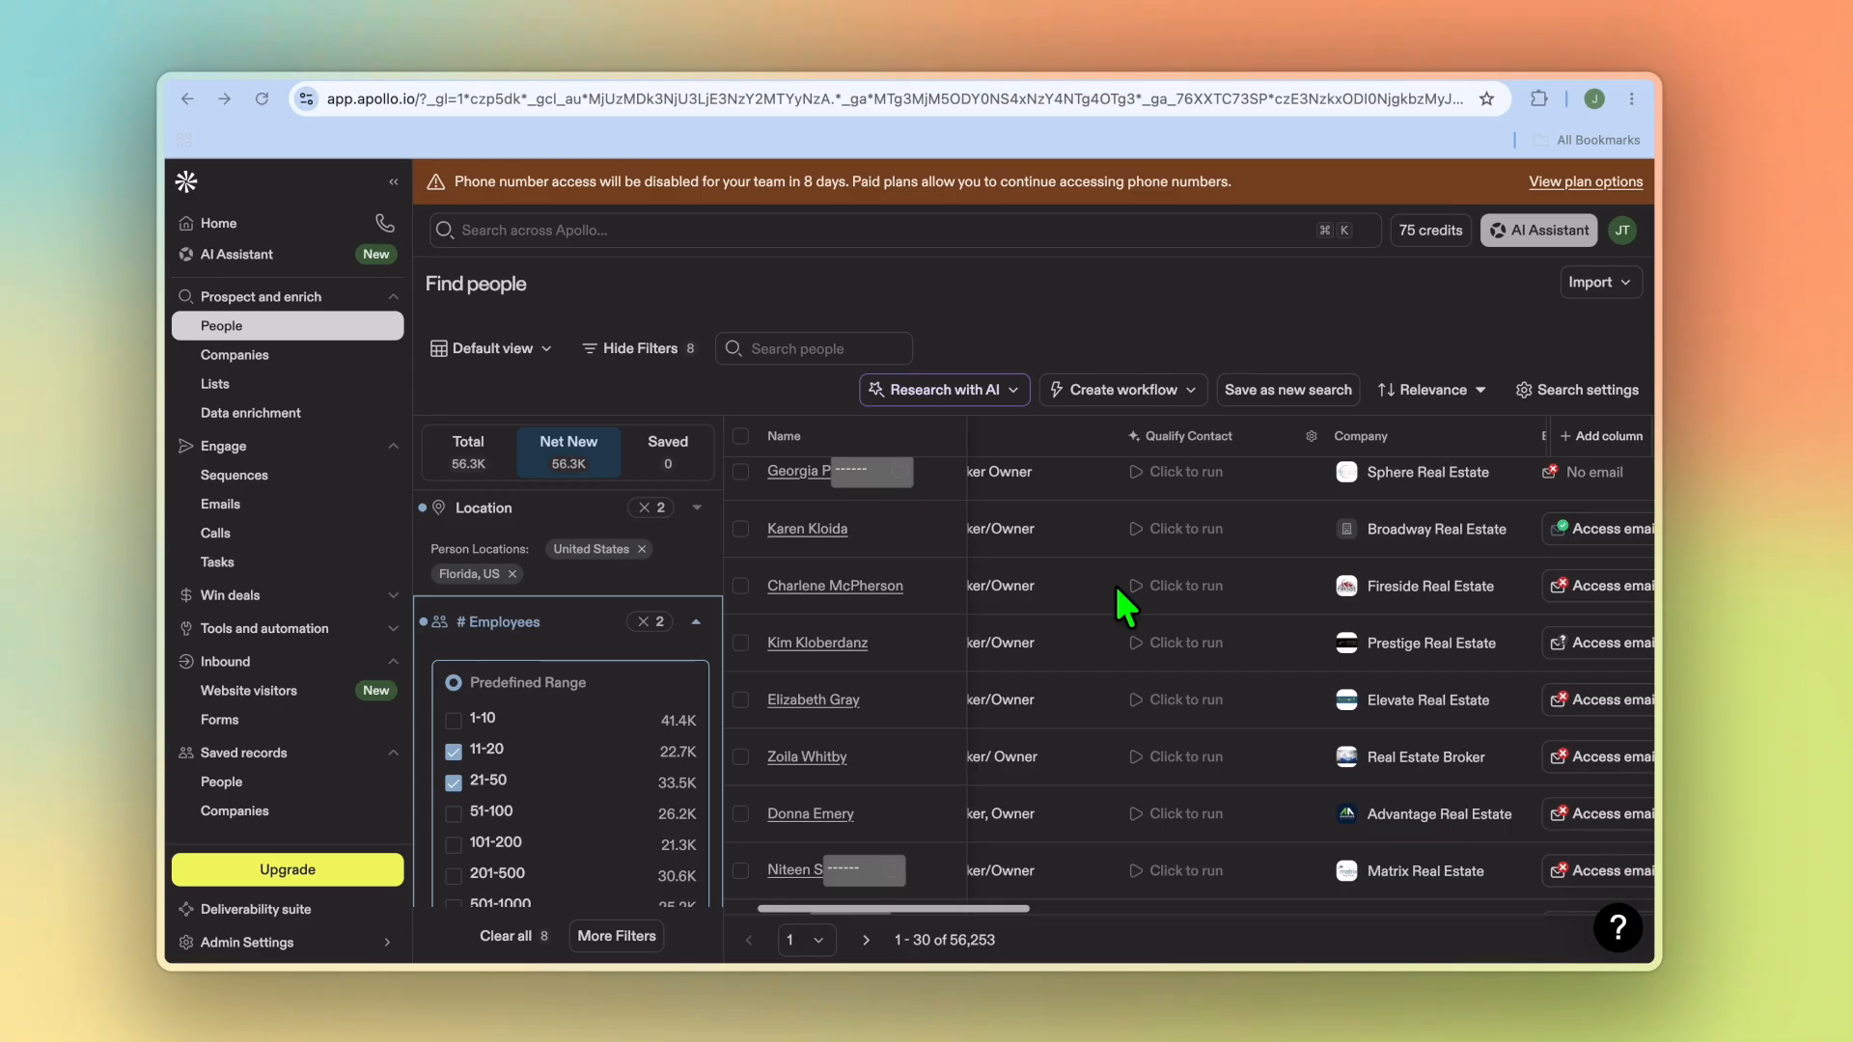
pyautogui.hscroll(8, 1118, 590)
pyautogui.hscroll(3, 1388, 514)
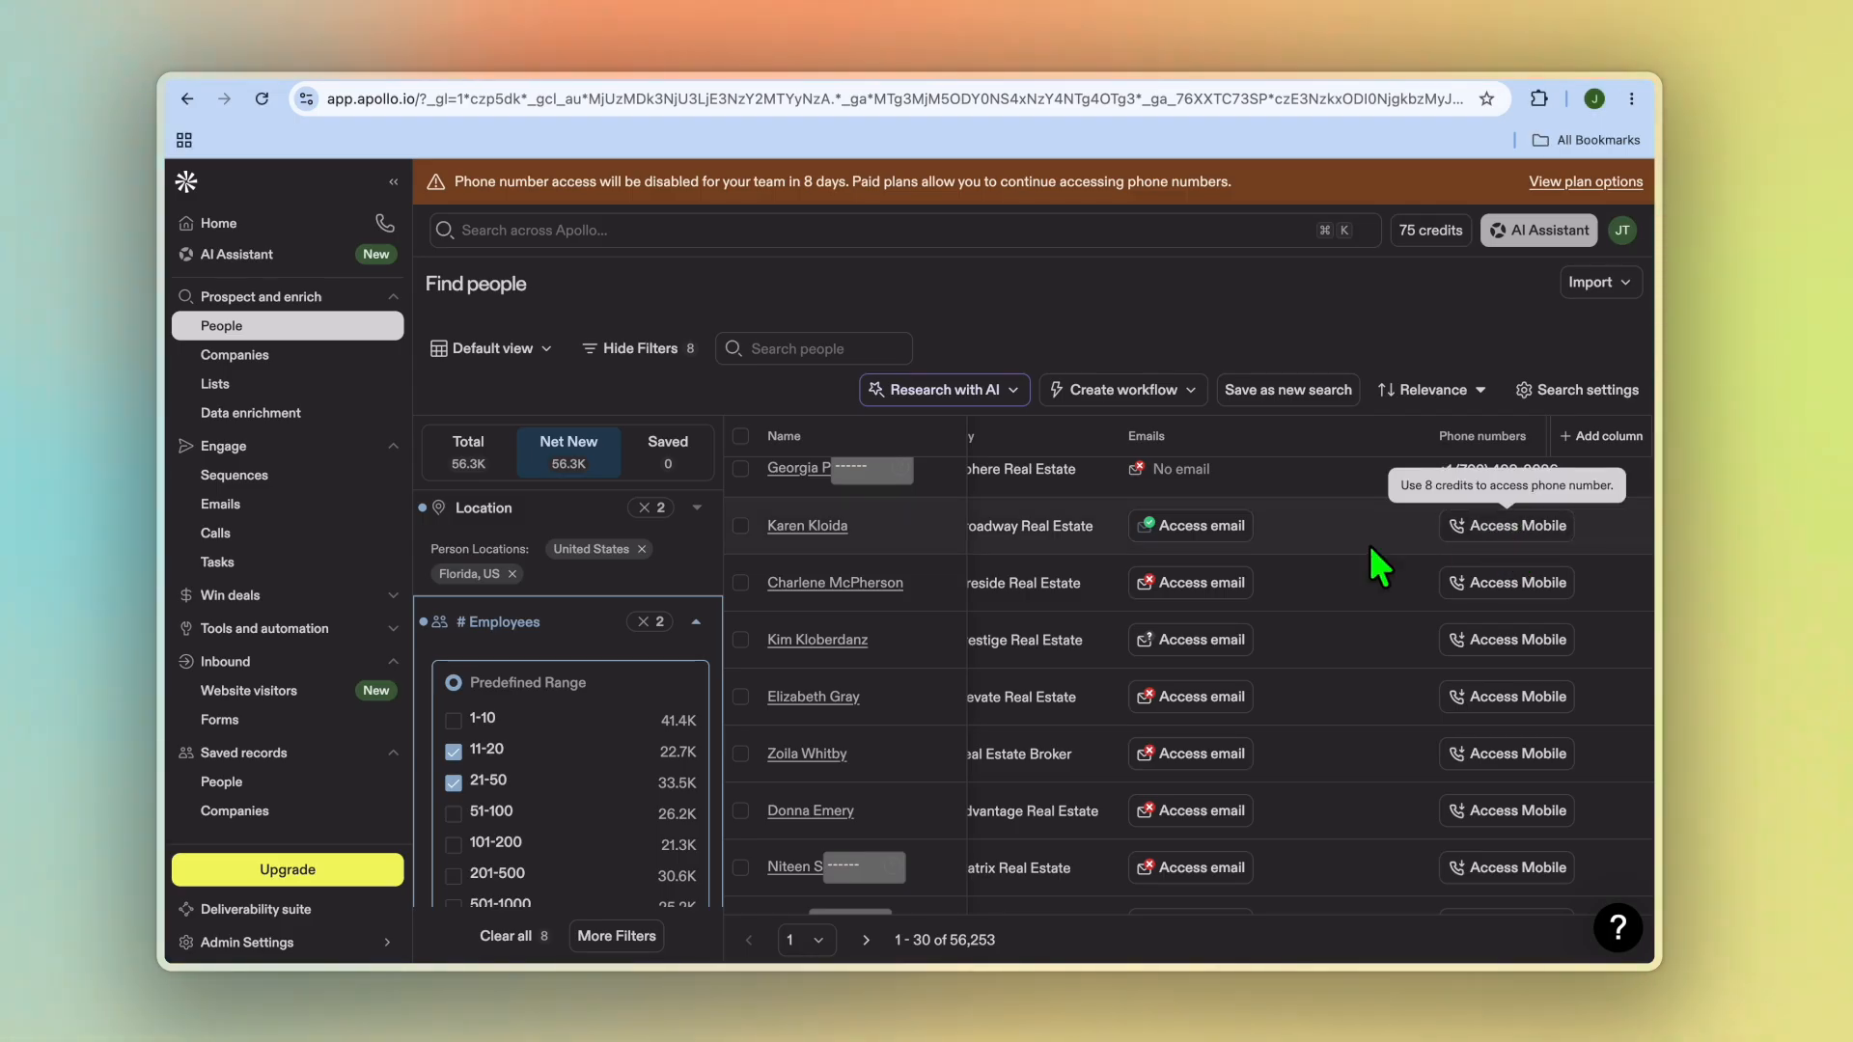
pyautogui.hscroll(-5, 1365, 544)
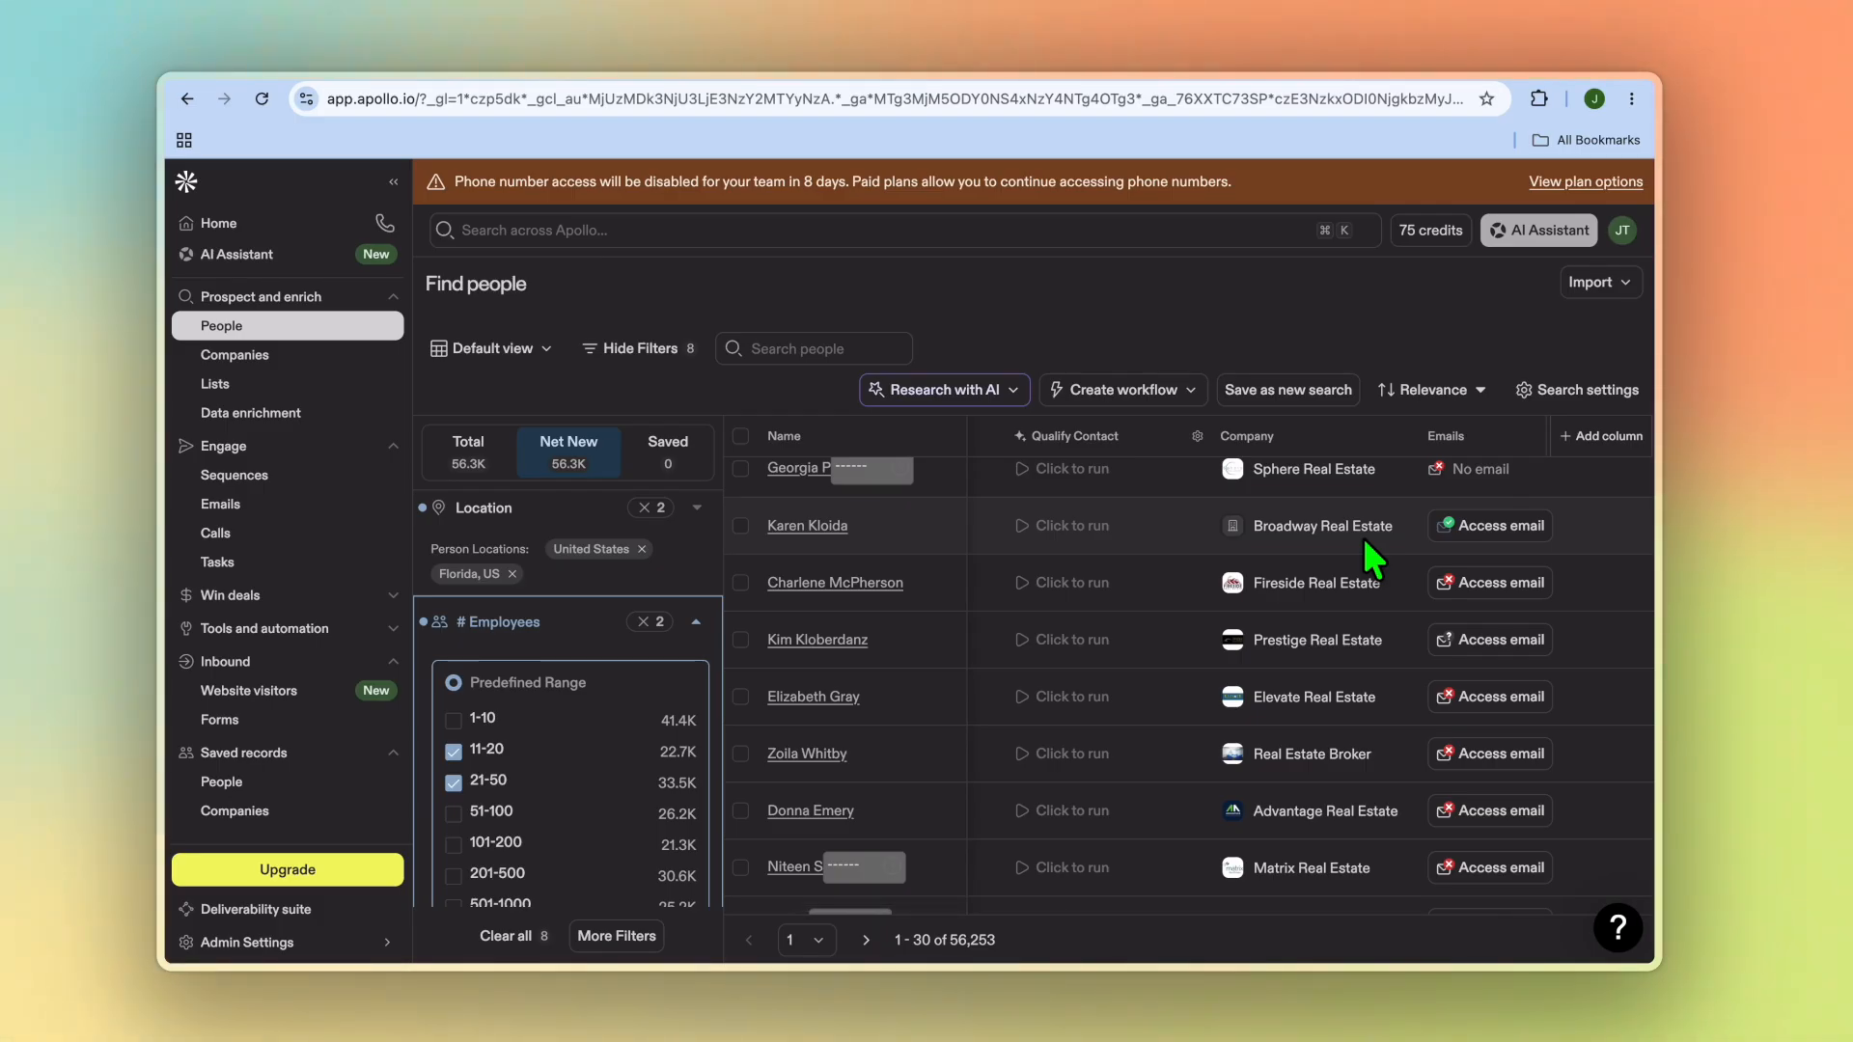
pyautogui.hscroll(3, 1216, 693)
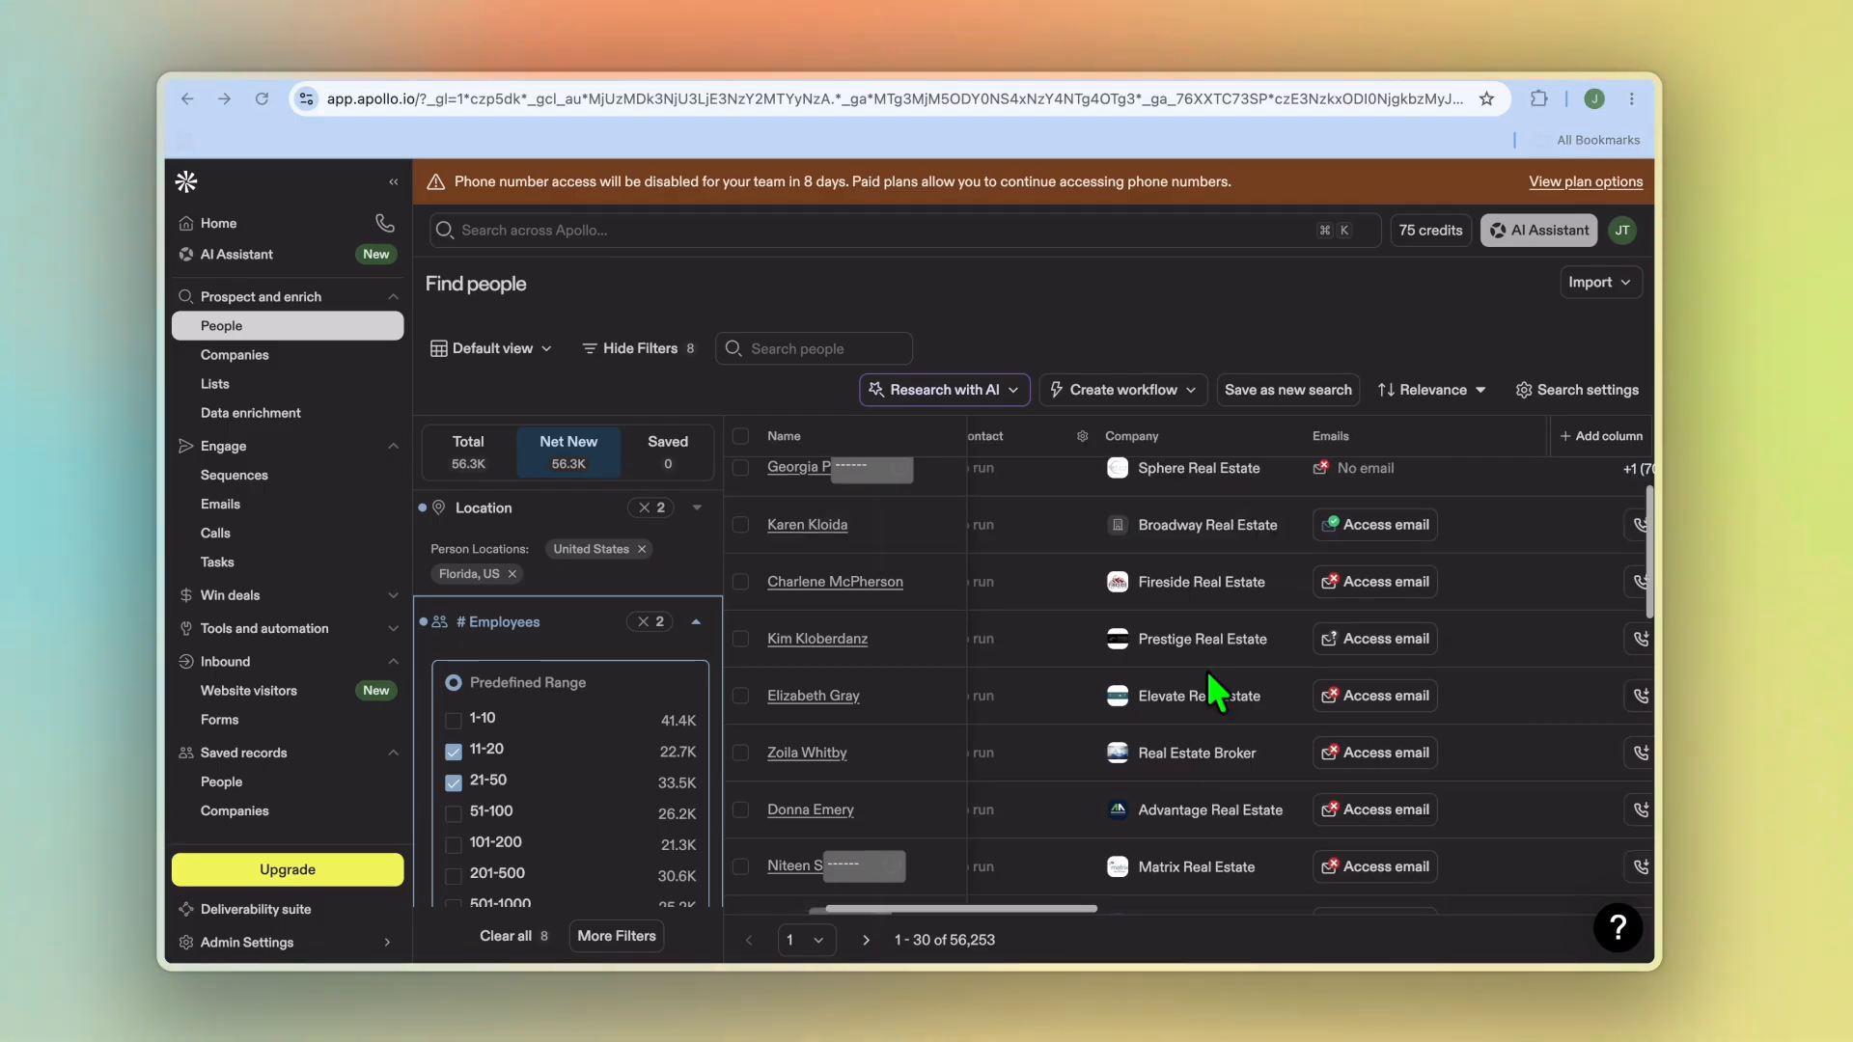
pyautogui.hscroll(5, 1216, 693)
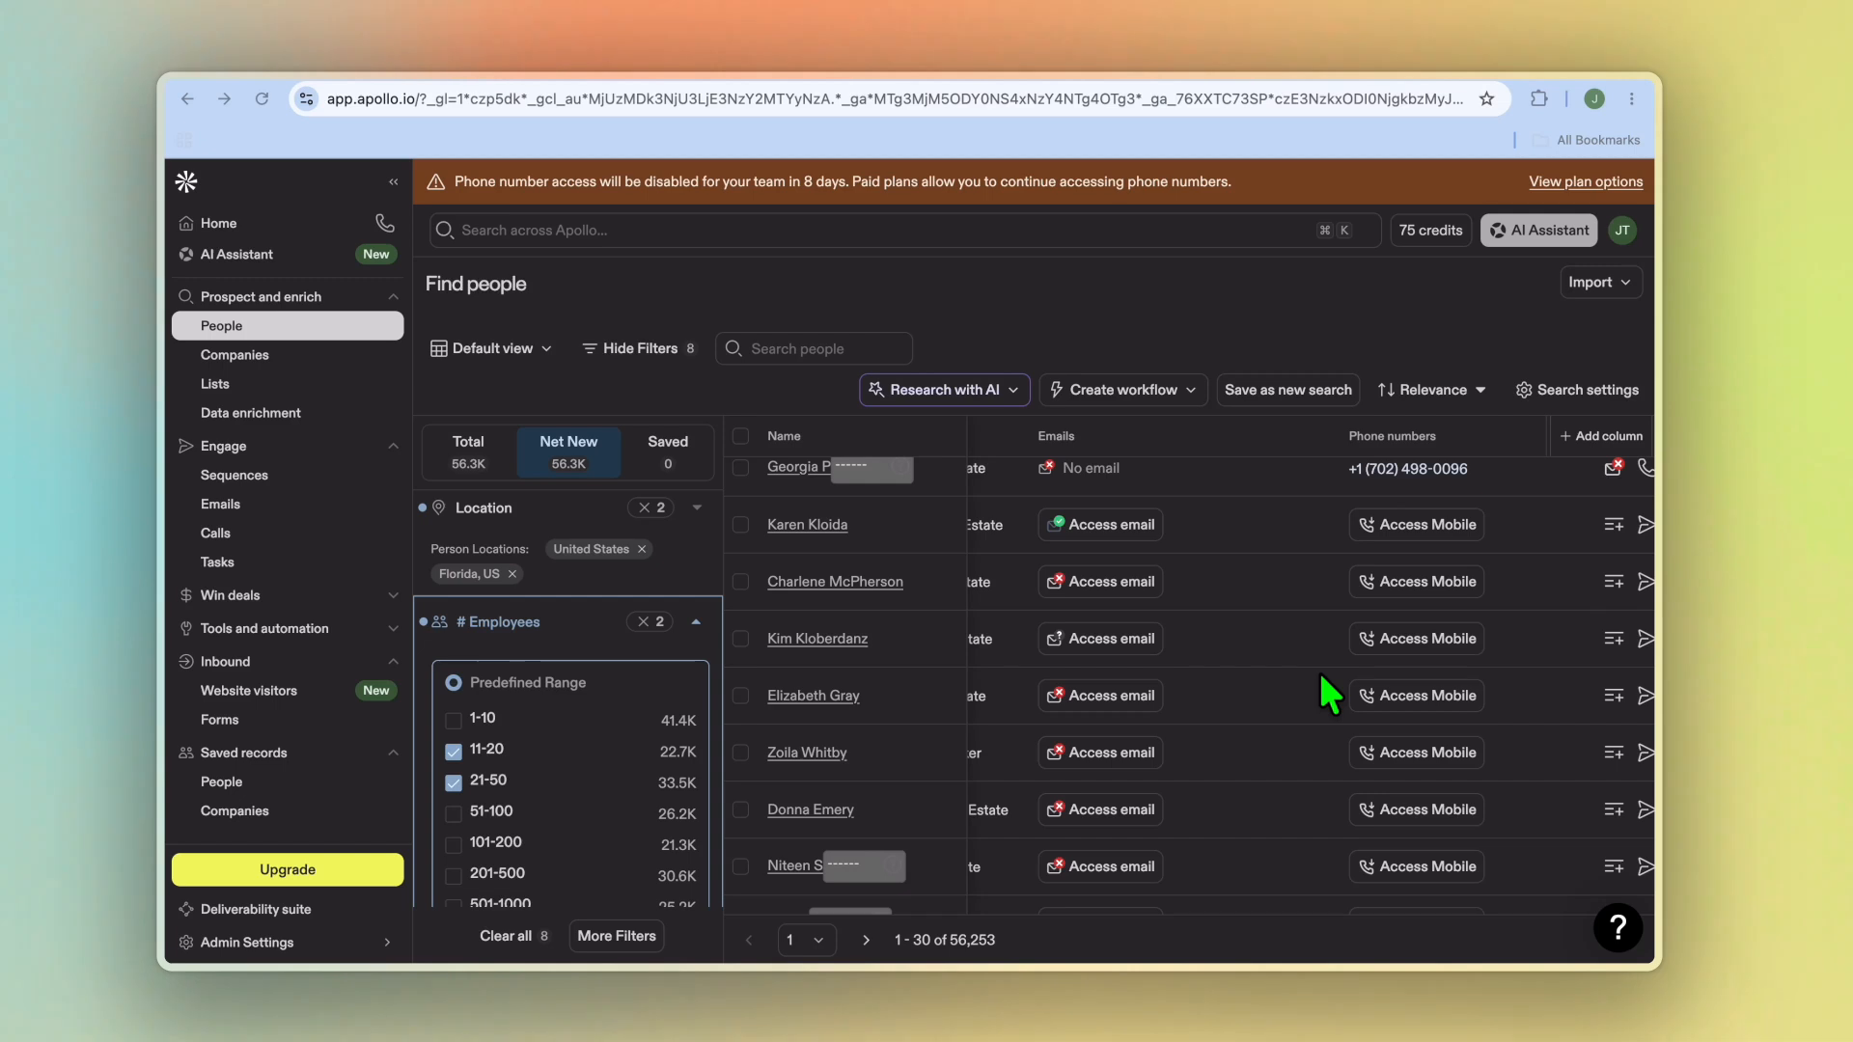
pyautogui.scroll(-5, 1330, 693)
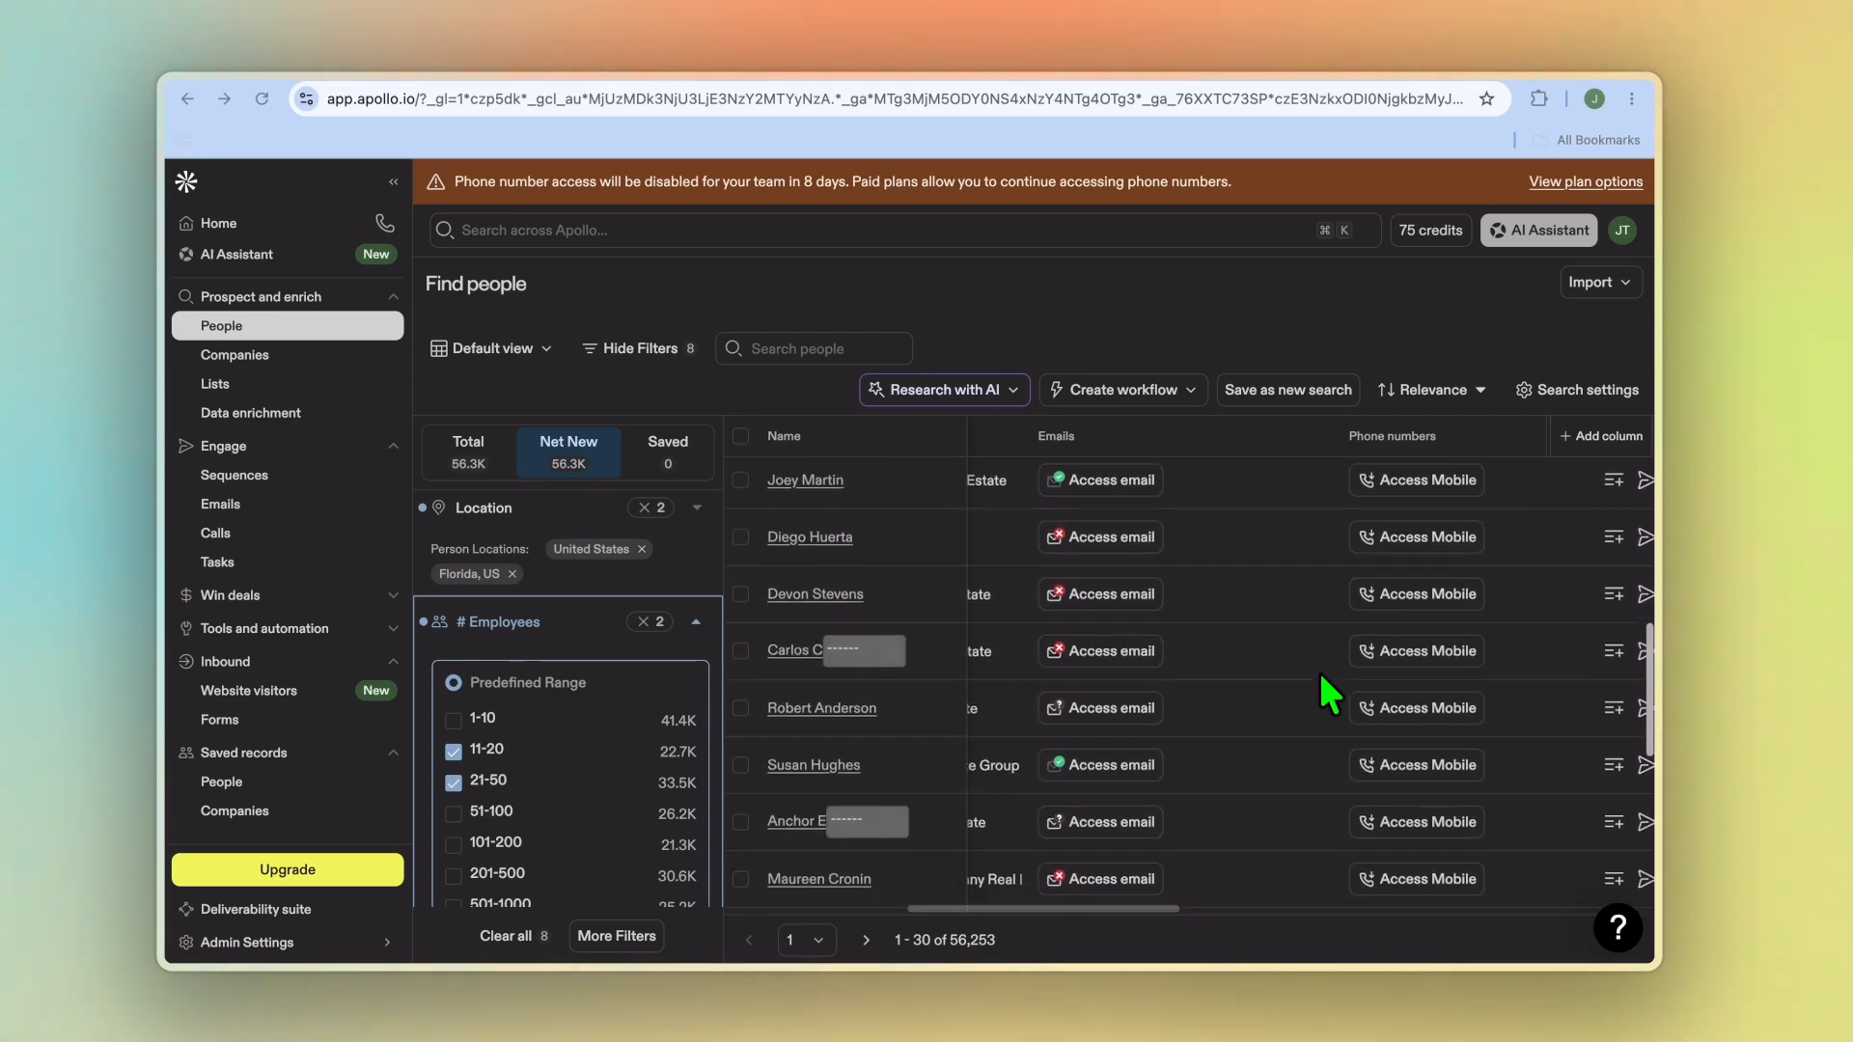
pyautogui.hscroll(-5, 1318, 668)
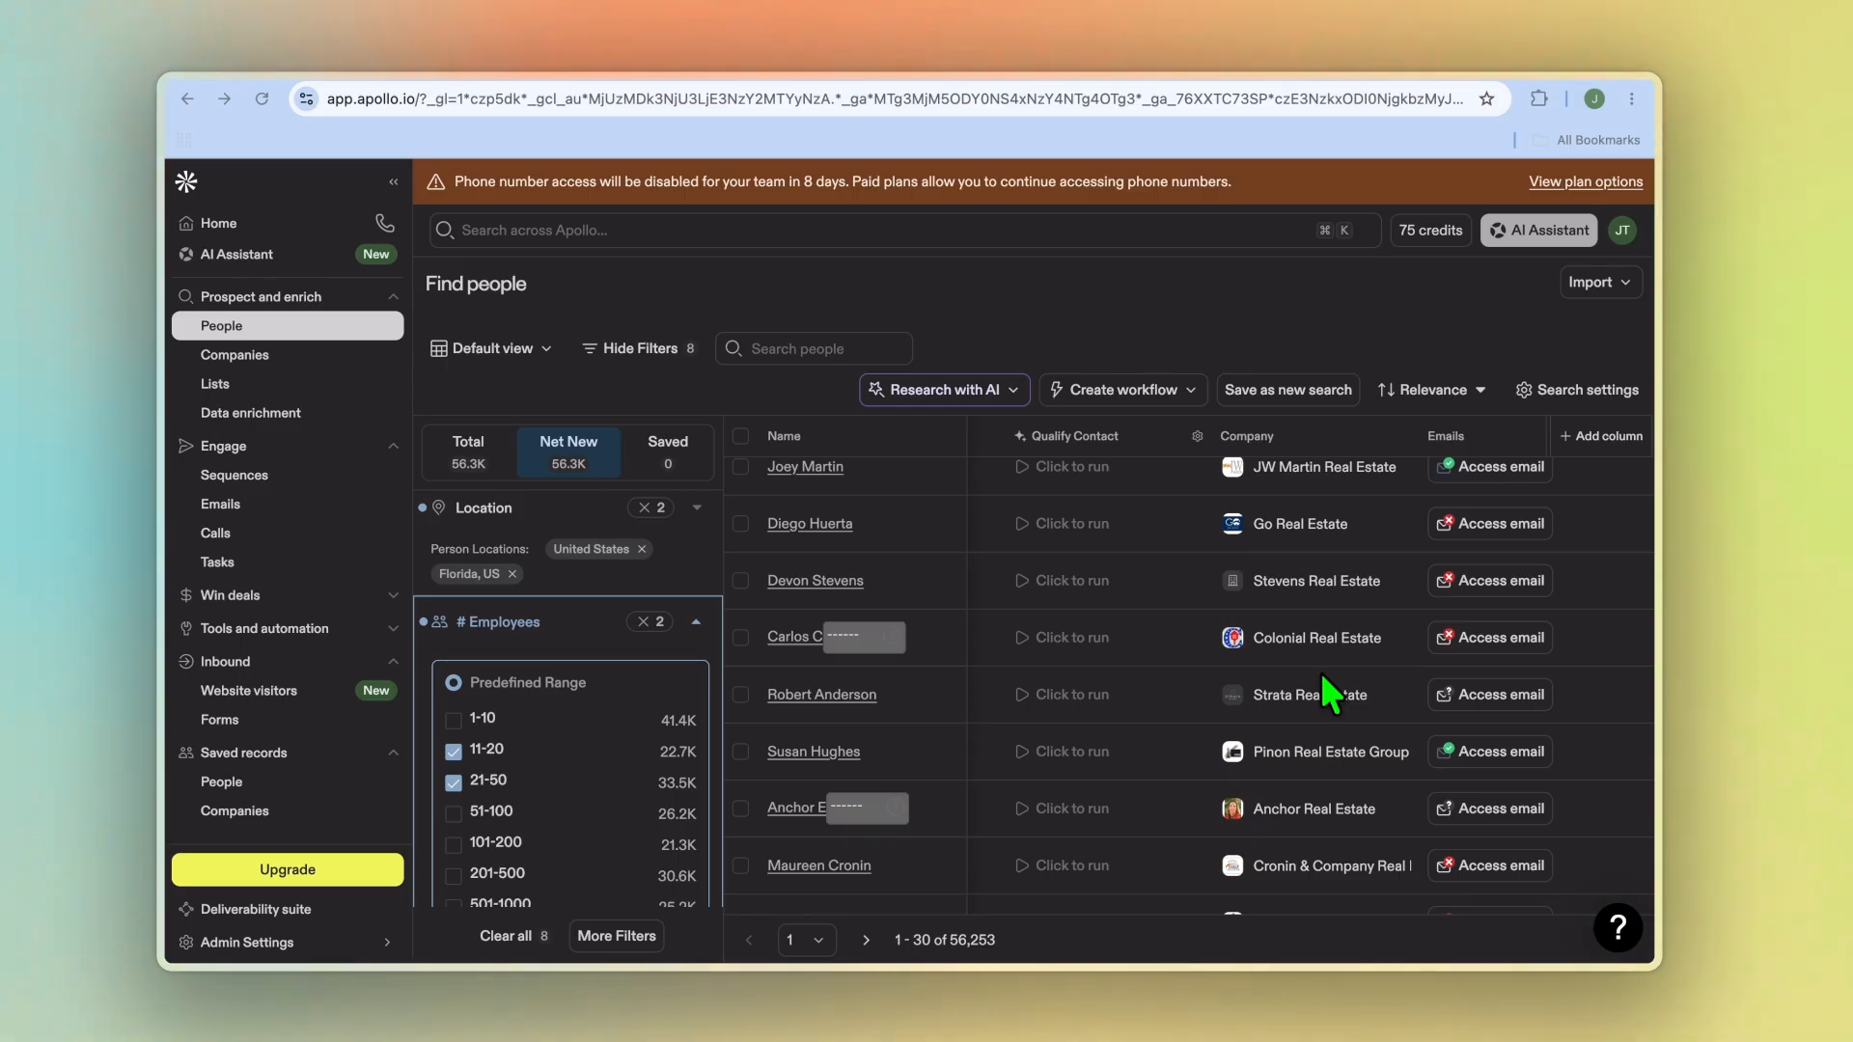
pyautogui.hscroll(5, 1332, 693)
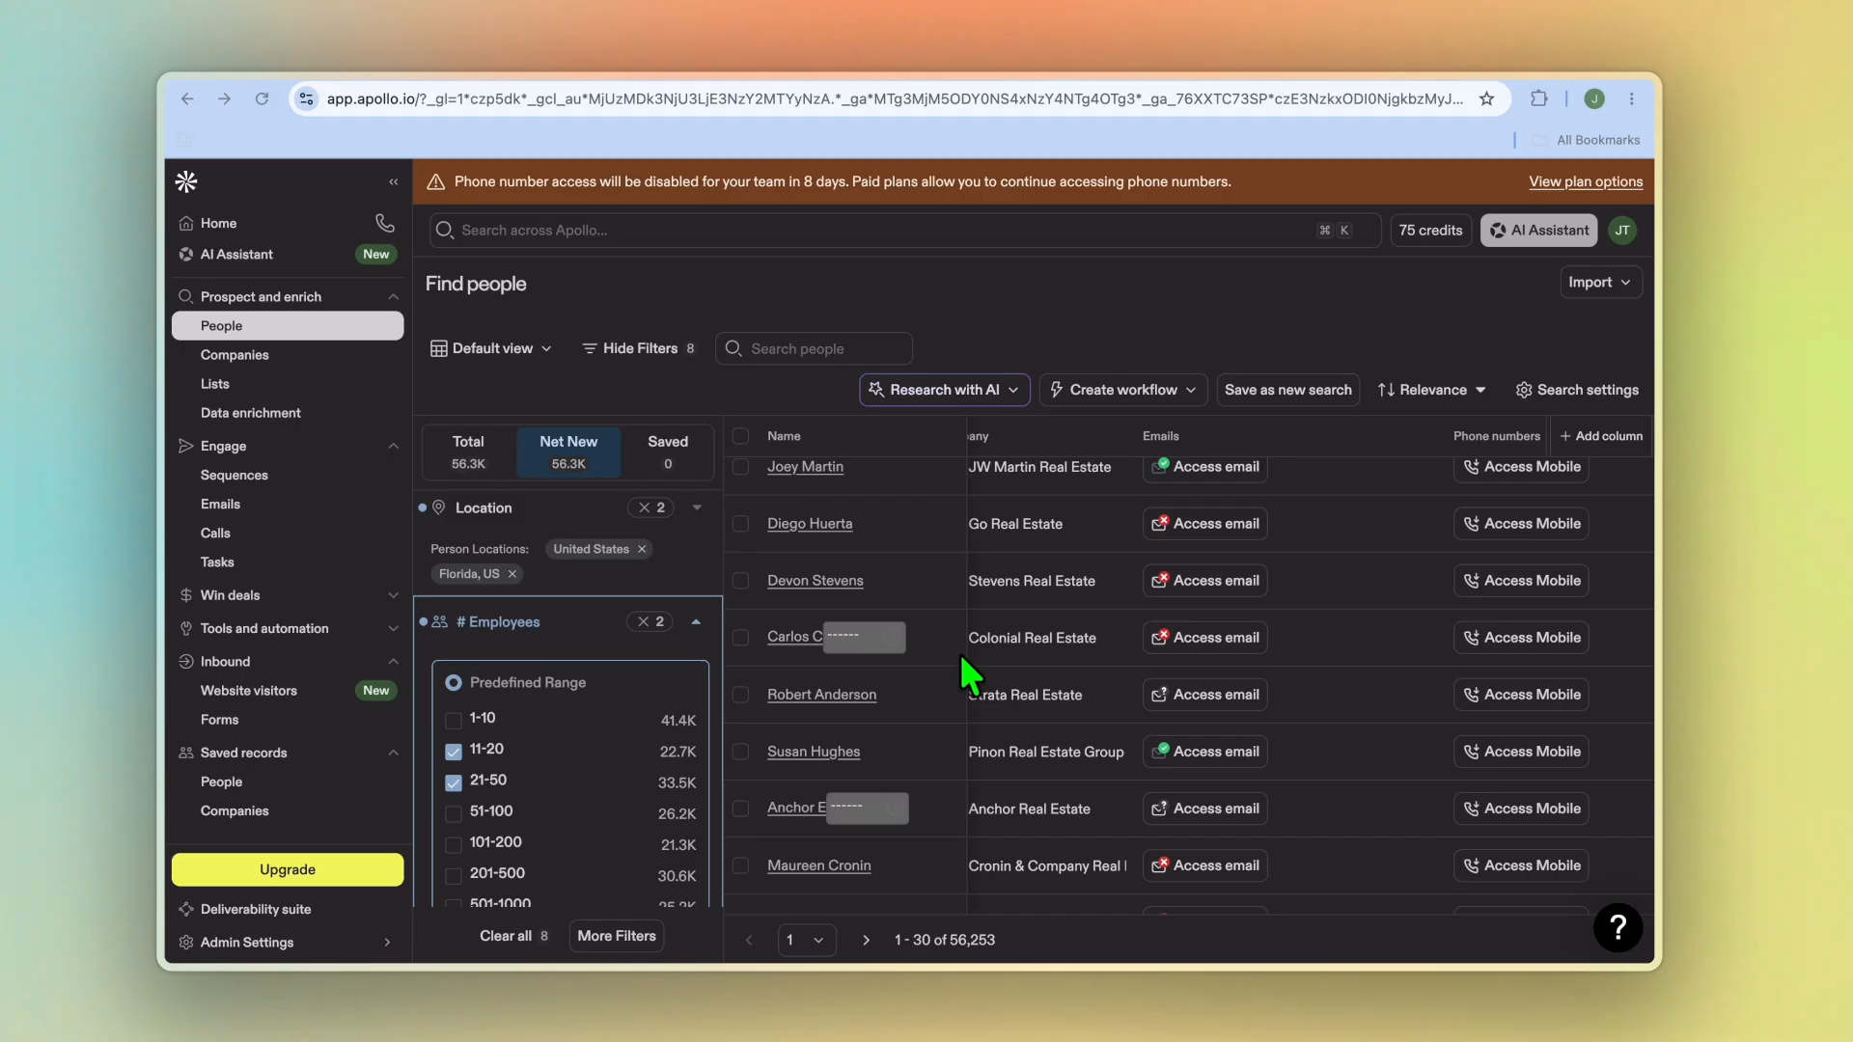
# Step: Select the first 10 people in the search results
pyautogui.click(740, 442)
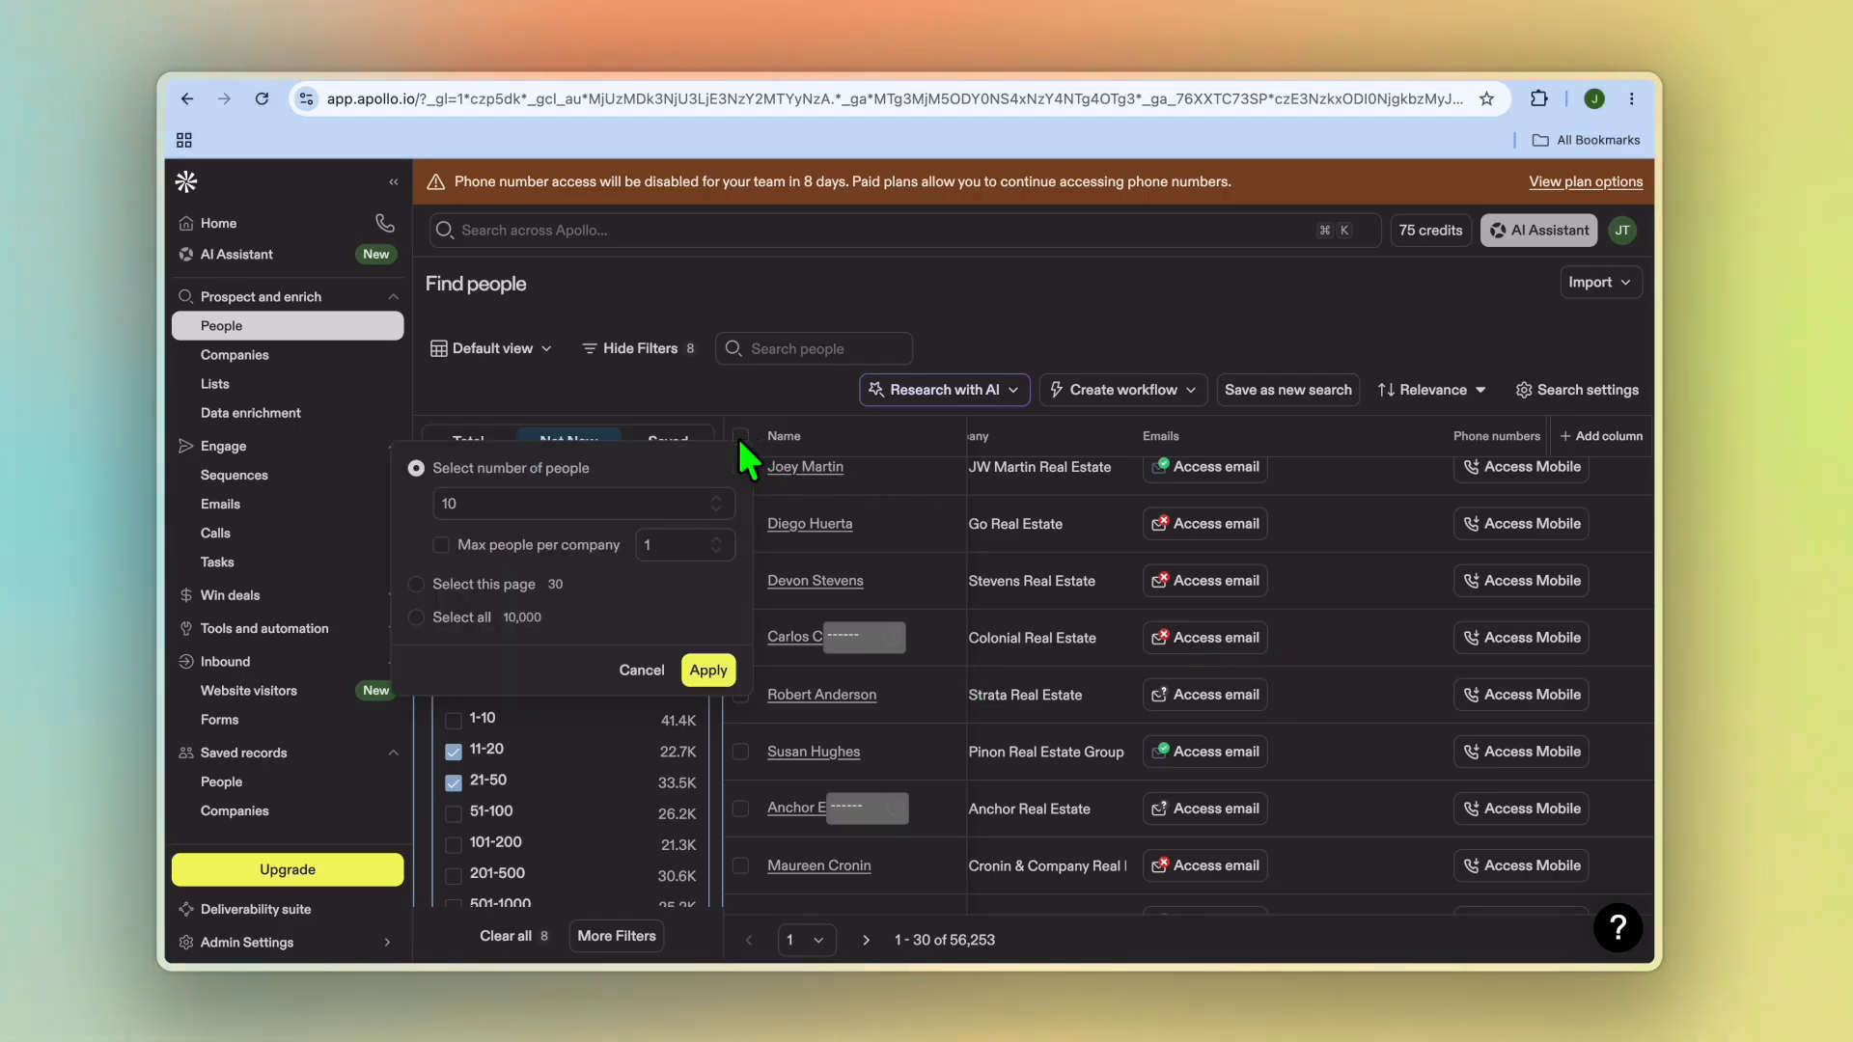
pyautogui.click(539, 505)
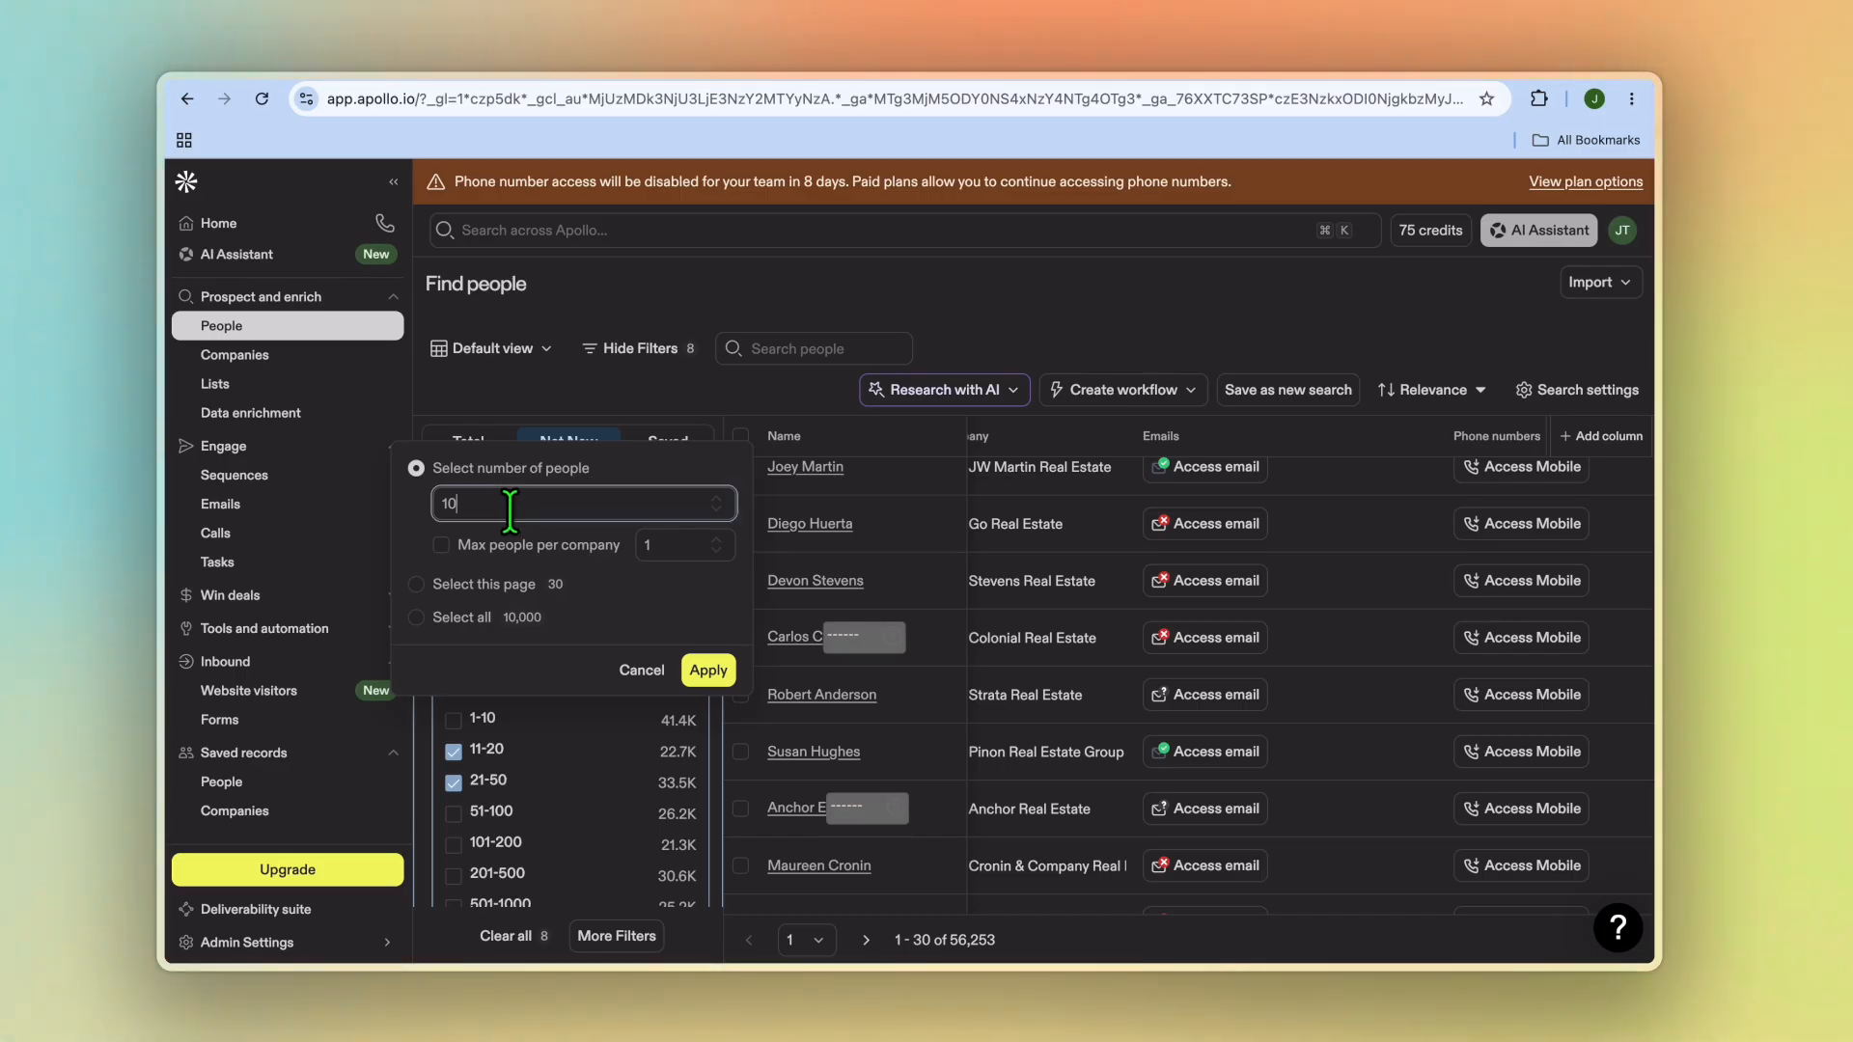
pyautogui.click(707, 671)
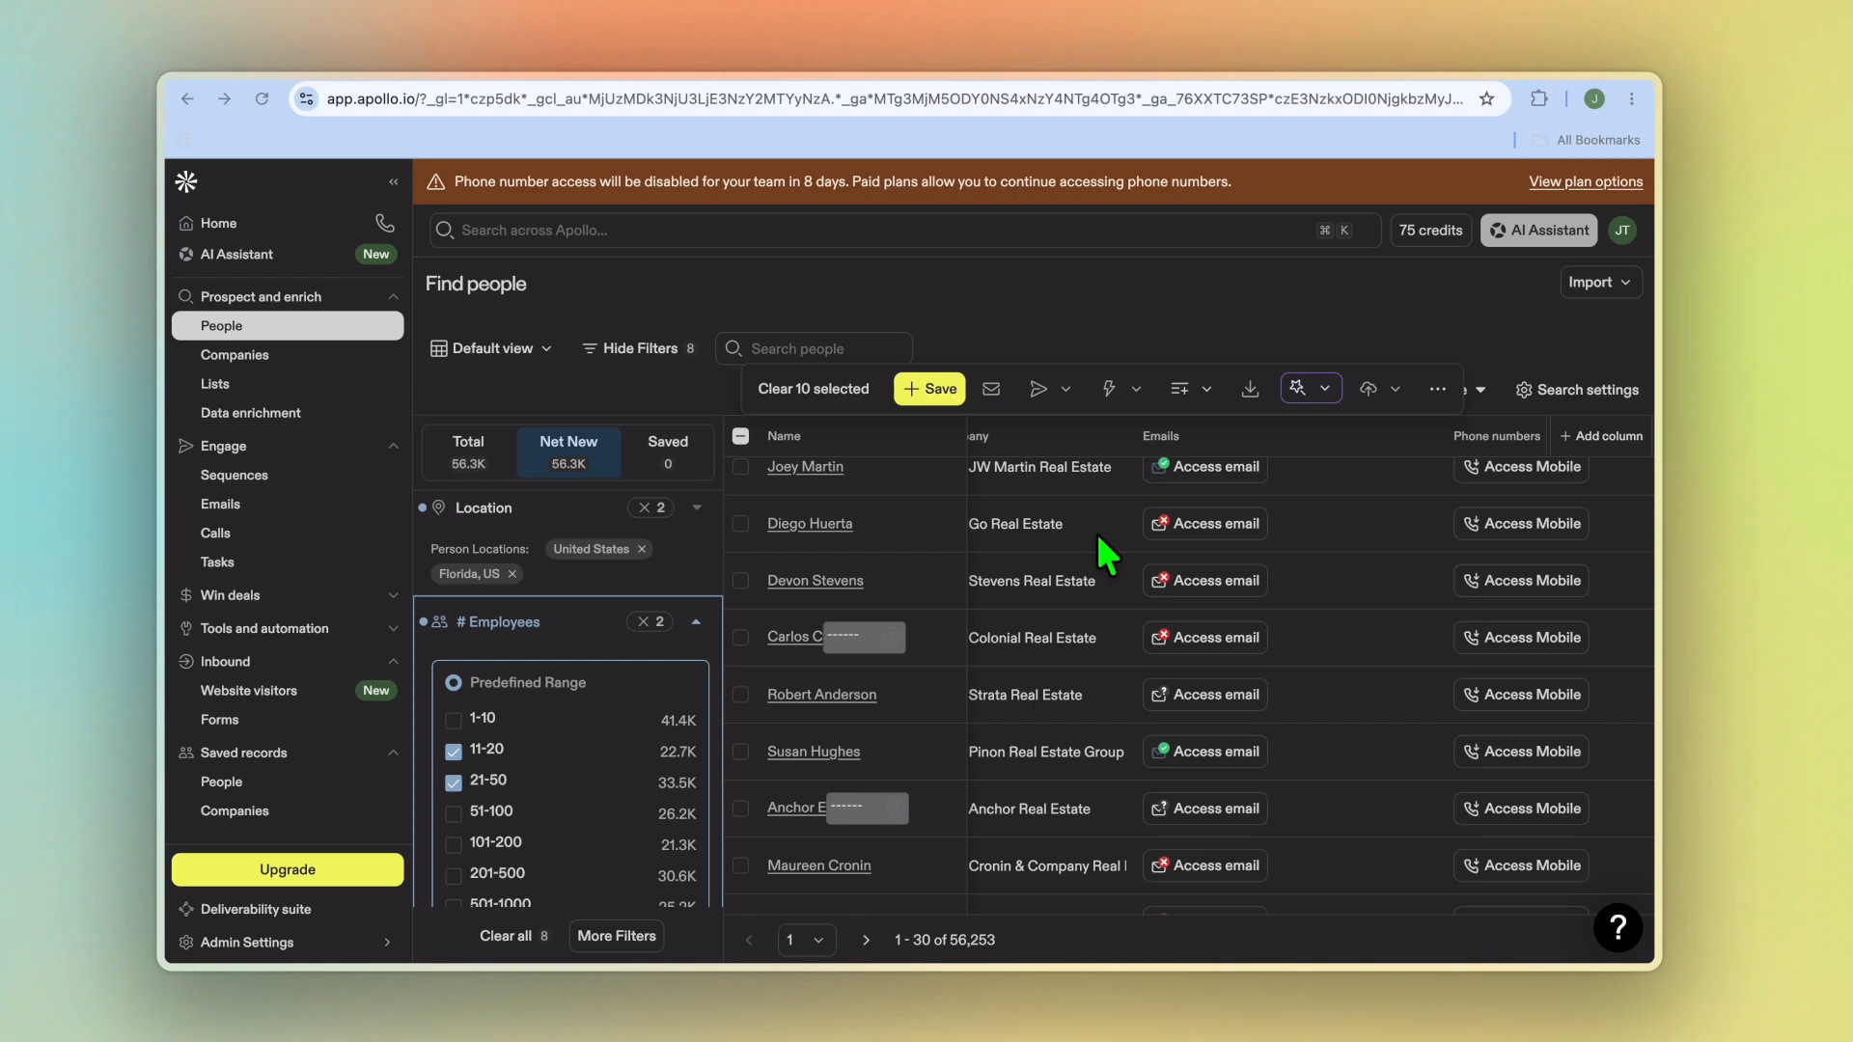
# Step: Add the 10 selected people to a new list named real estate
pyautogui.click(1193, 396)
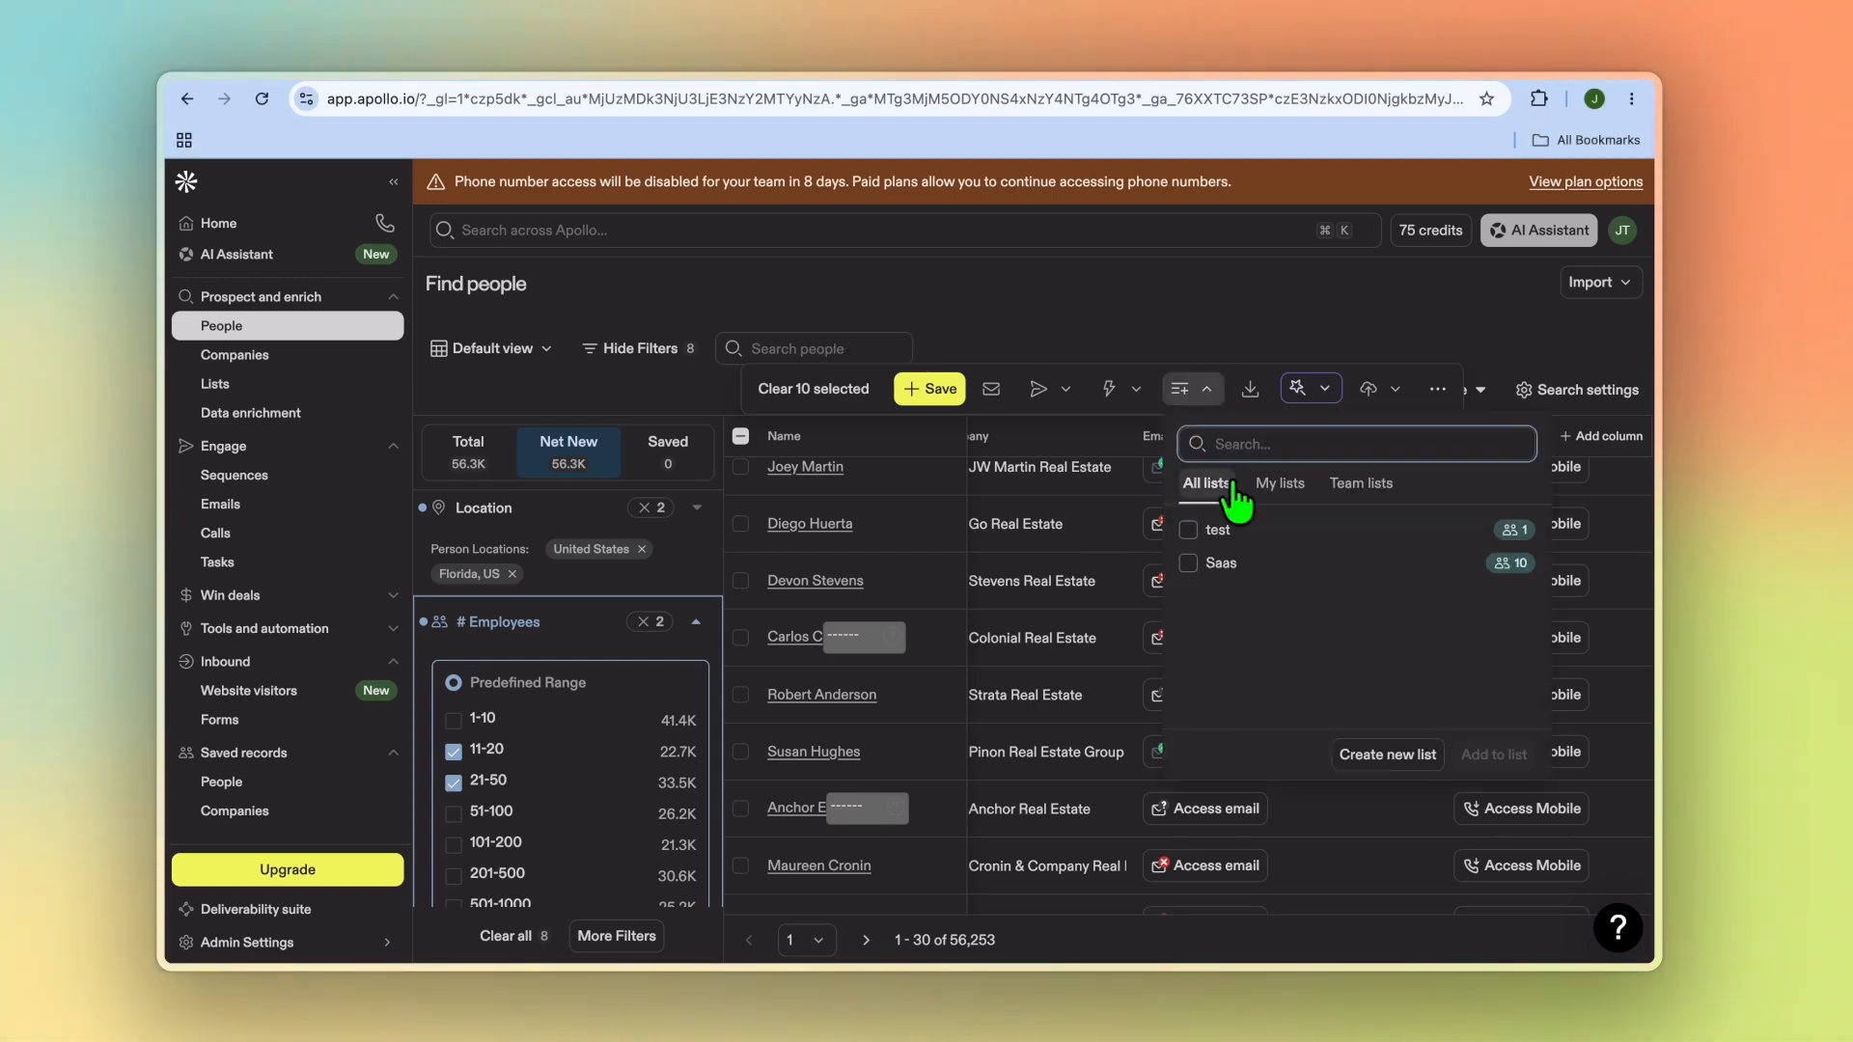
pyautogui.click(1396, 757)
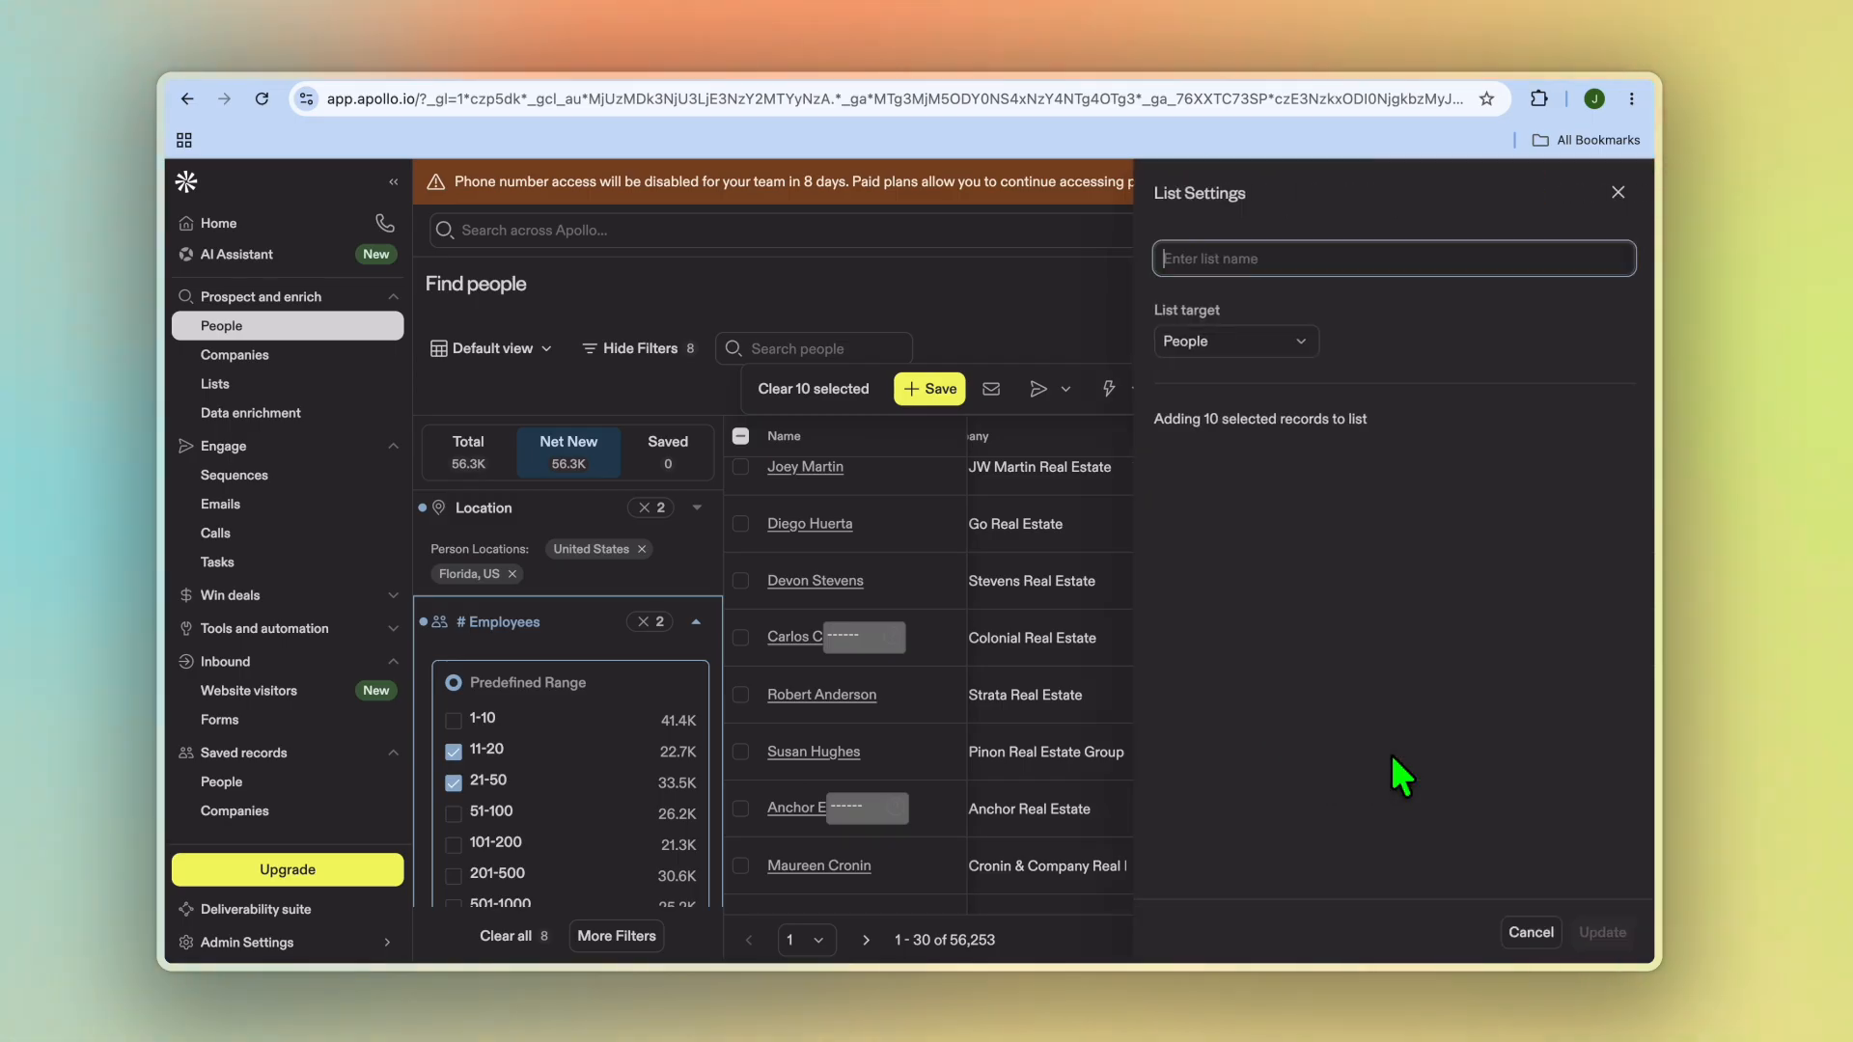
pyautogui.write('real es')
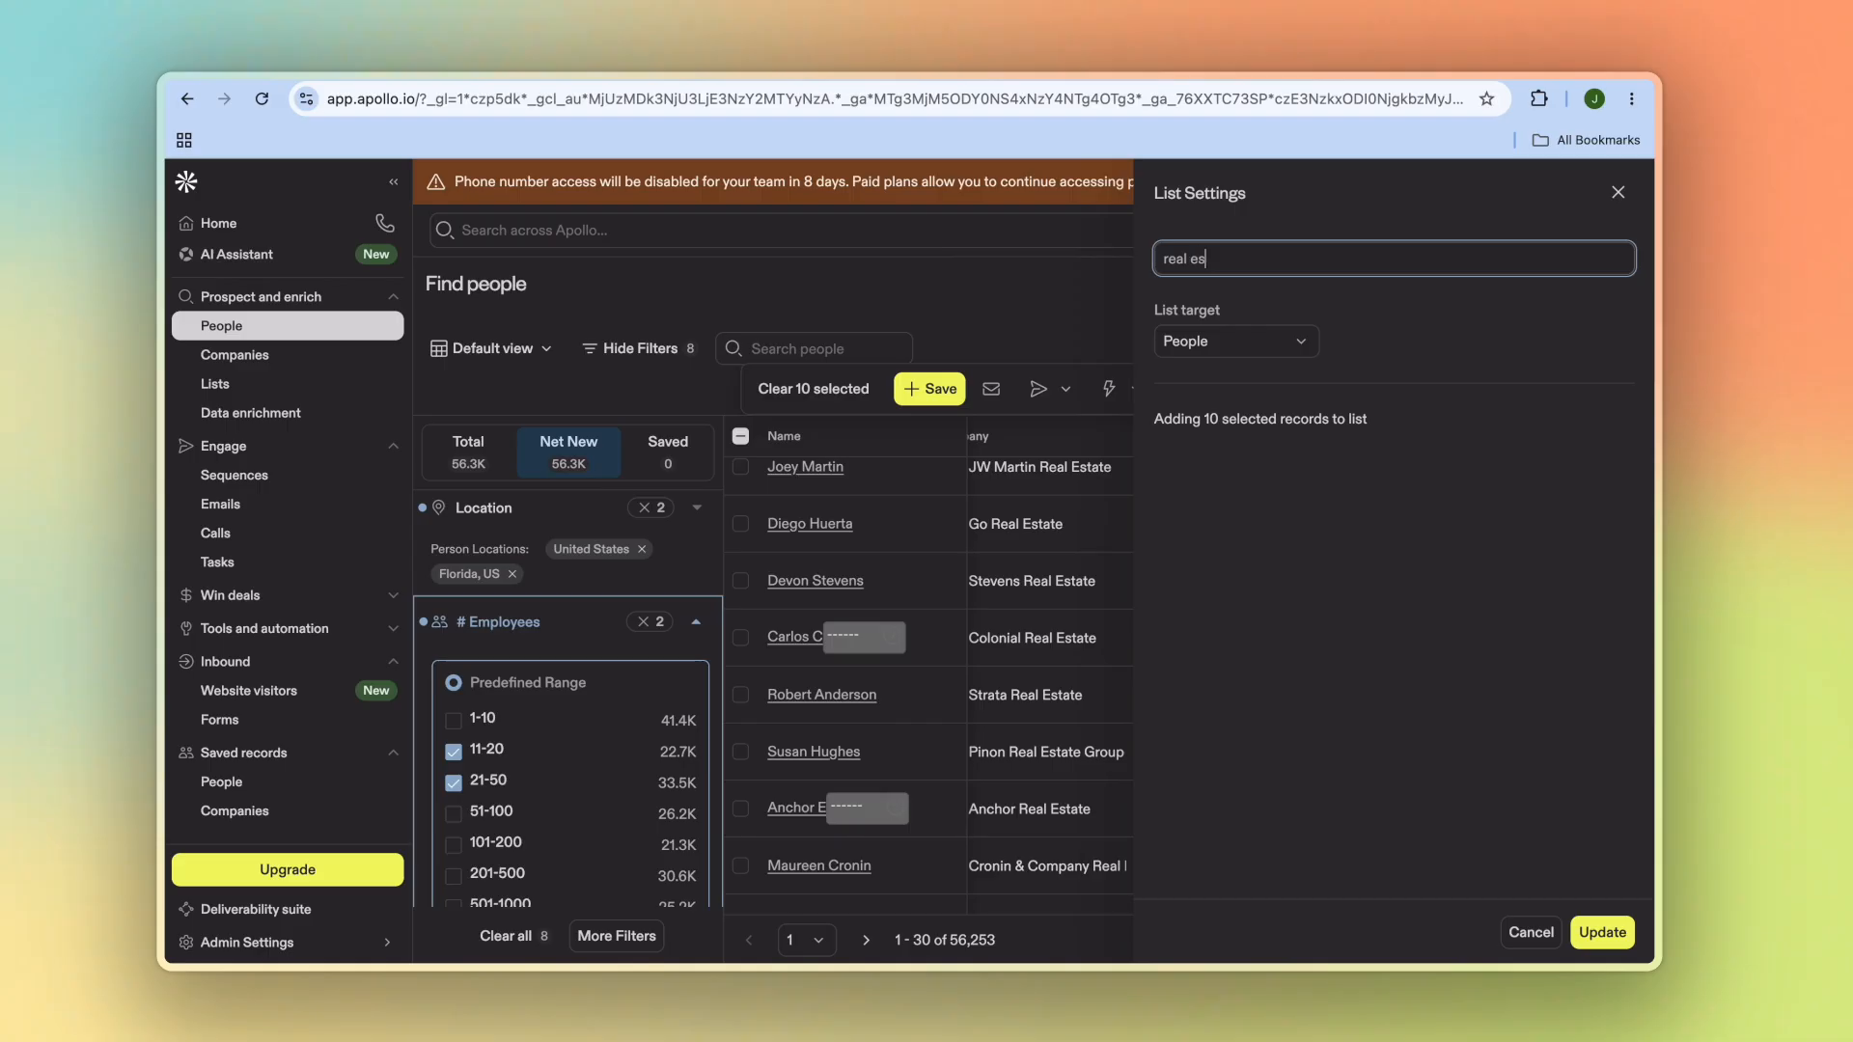
pyautogui.write('tate')
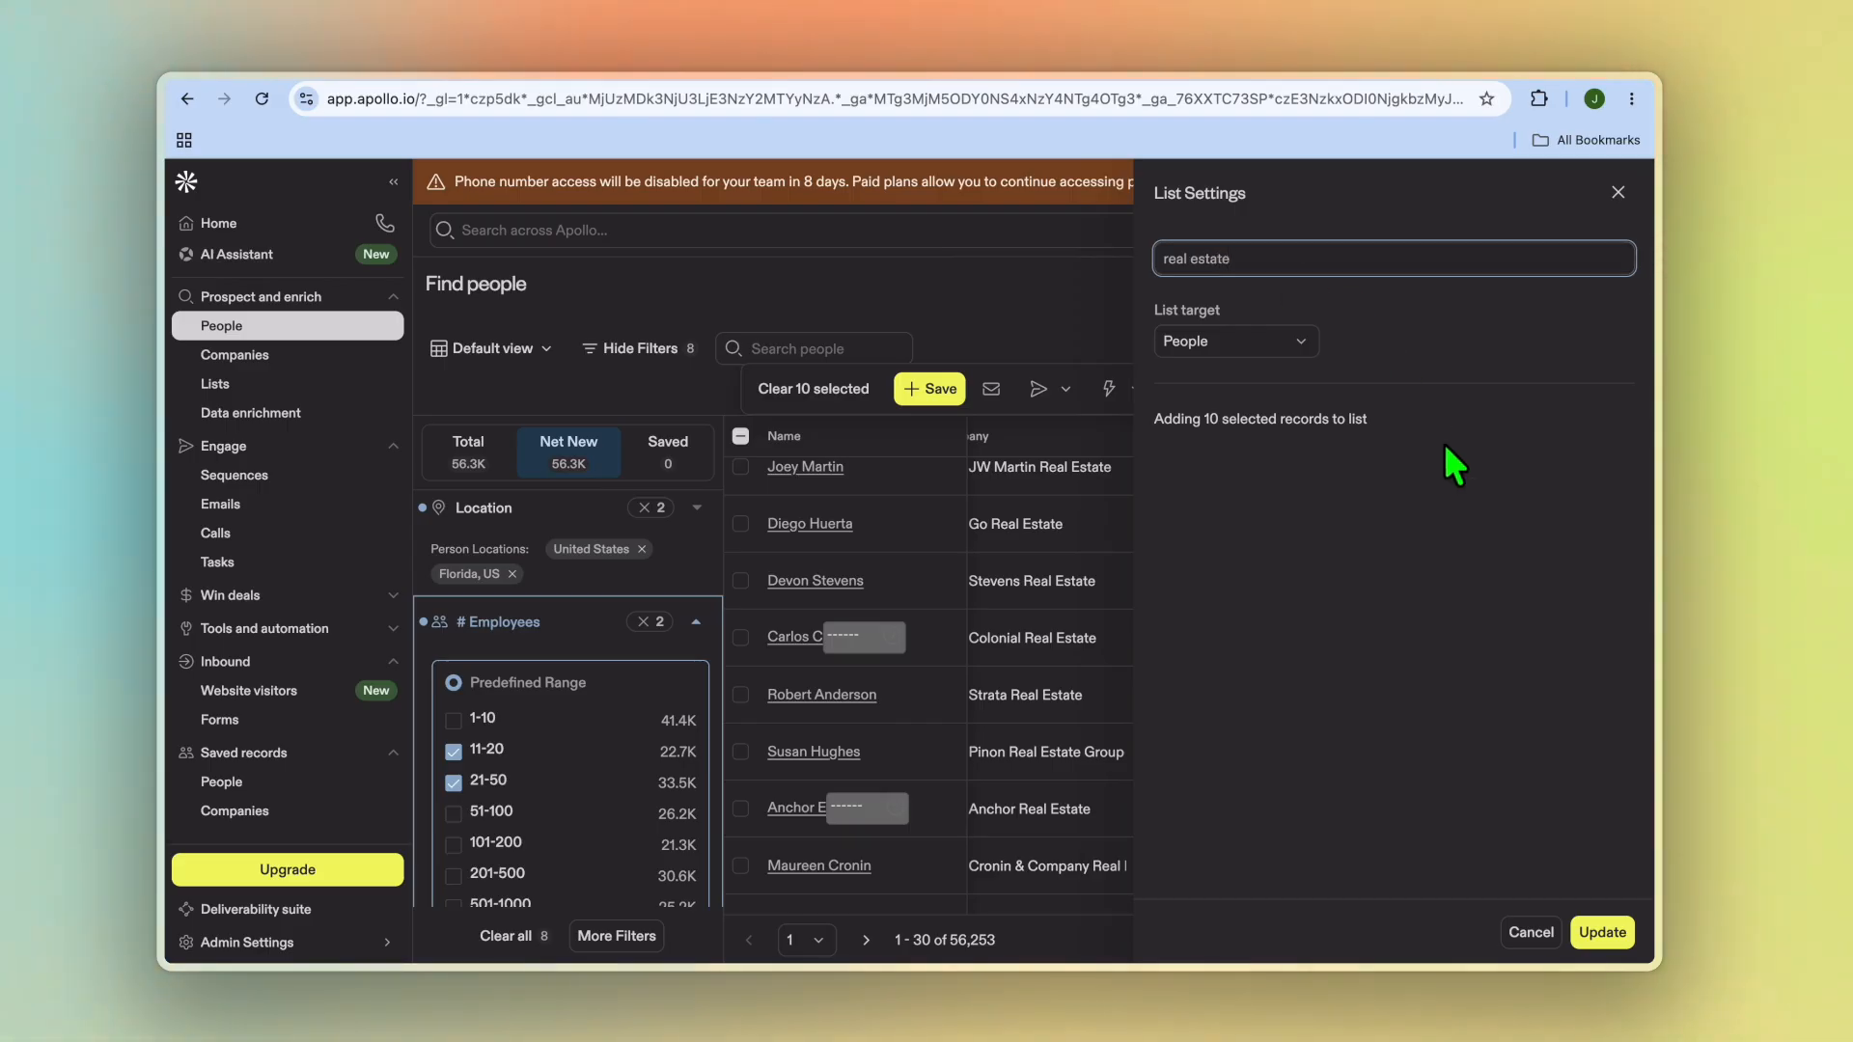
pyautogui.click(1610, 932)
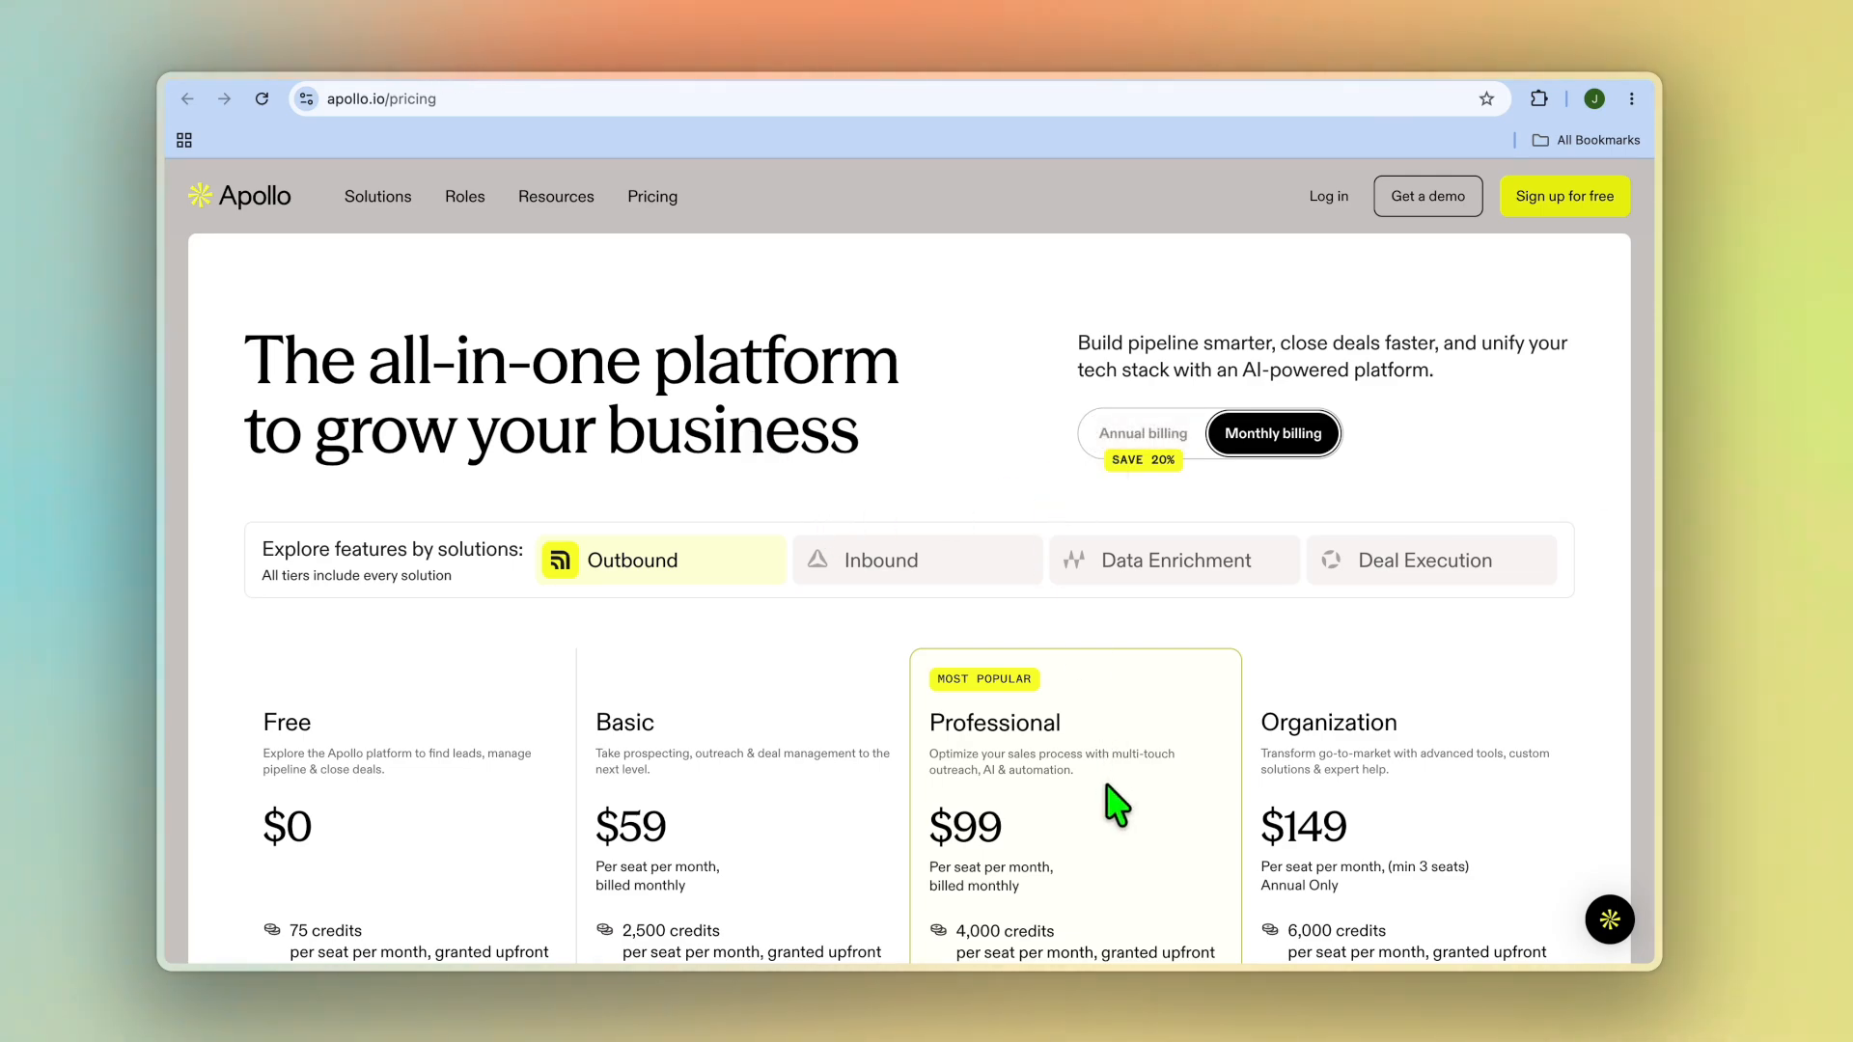
# Step: Scroll through the Apollo pricing plans page
pyautogui.scroll(-1, 1108, 792)
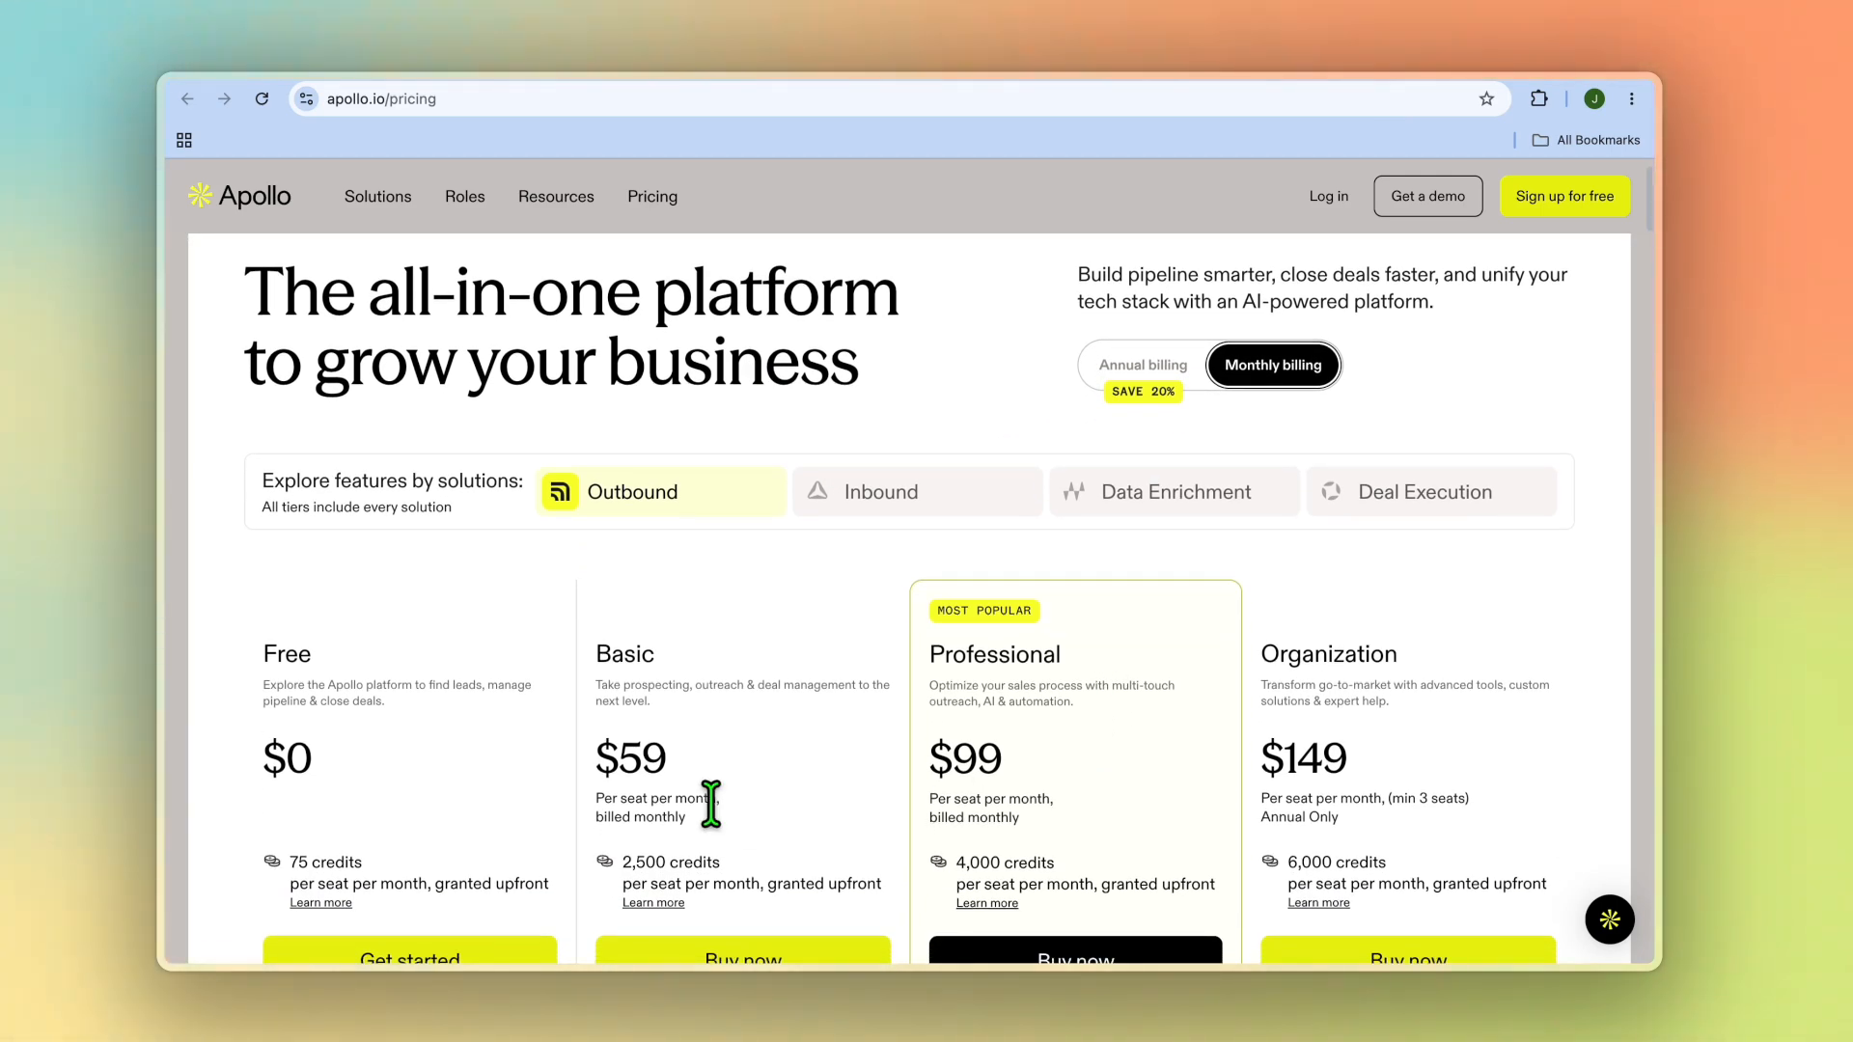
pyautogui.scroll(-1, 711, 804)
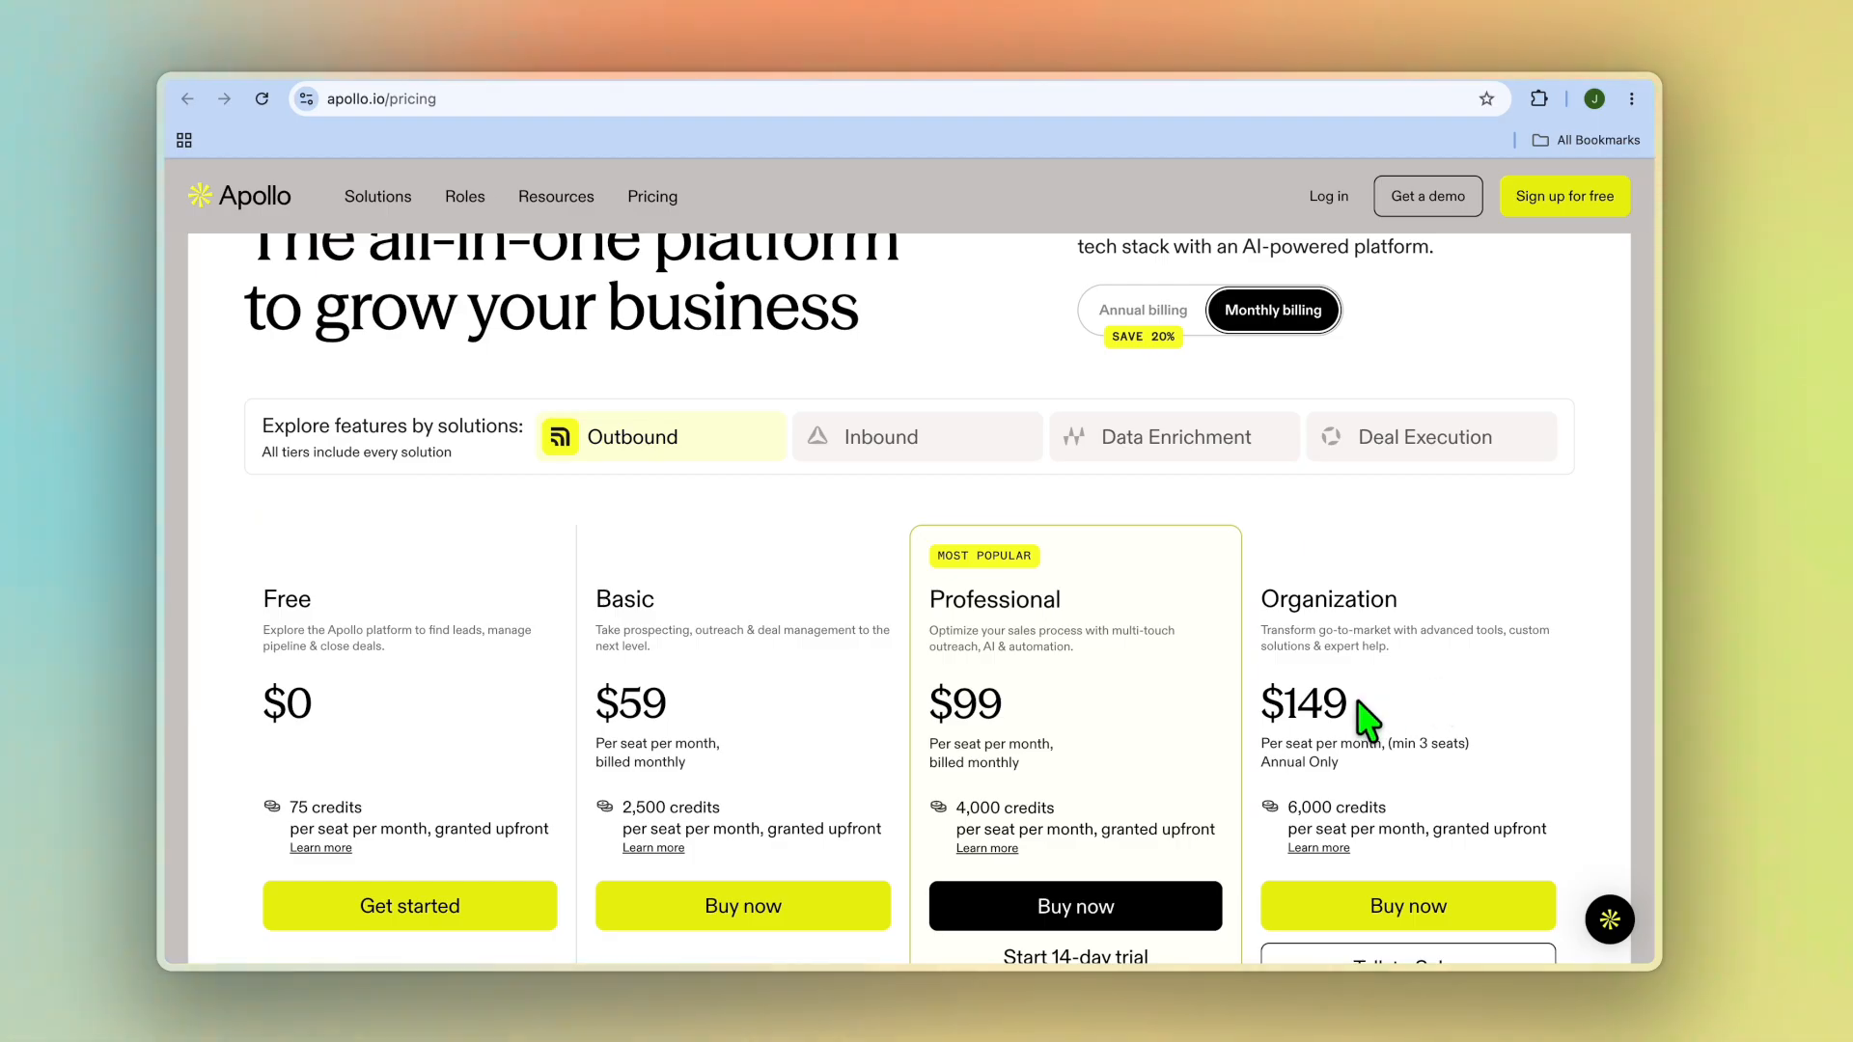